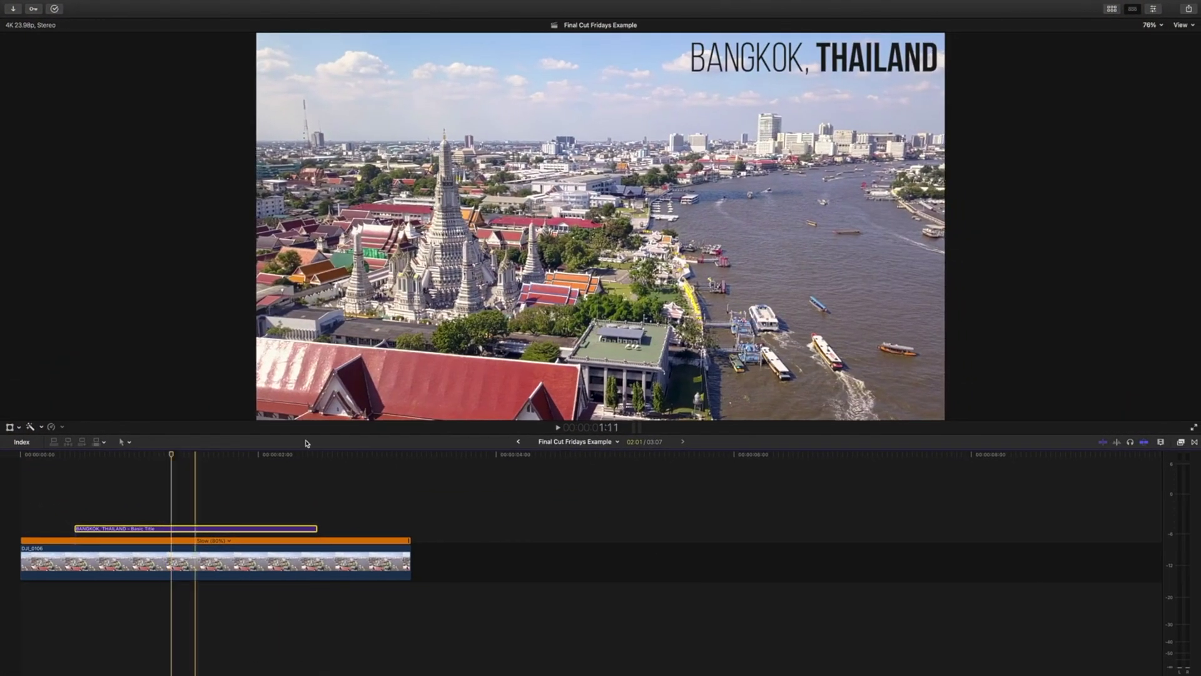
Apply the Directional transition to the Bangkok title and preview it.
click(1195, 443)
drag(1079, 554, 188, 529)
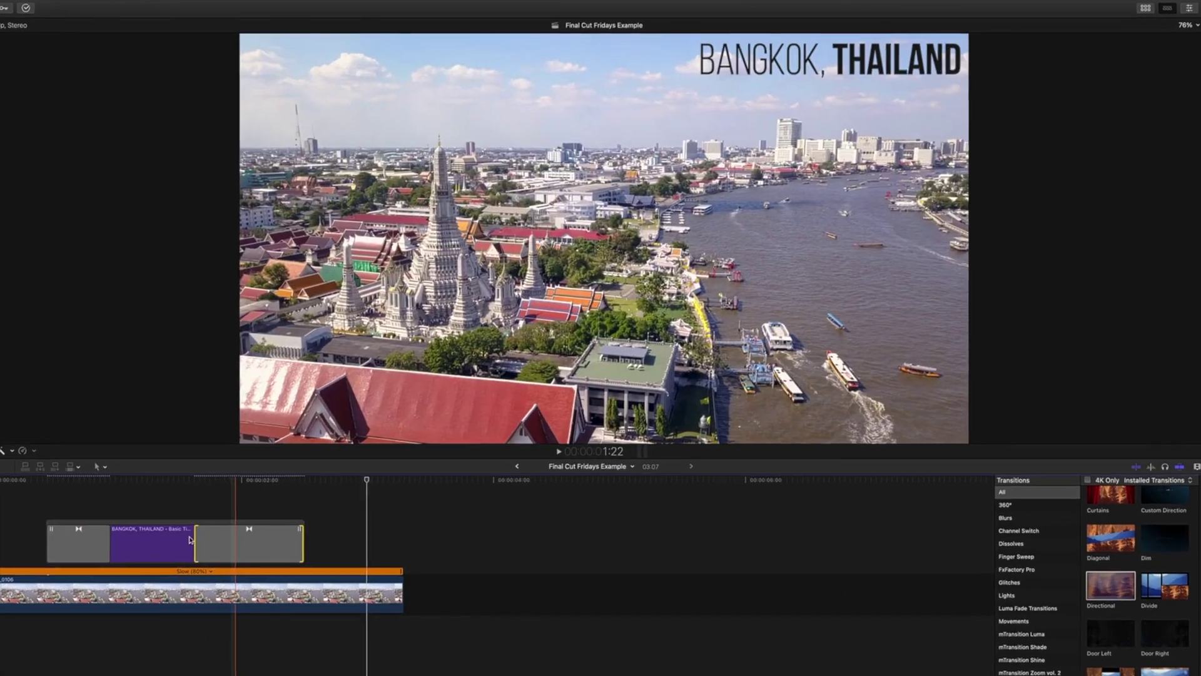
key(space)
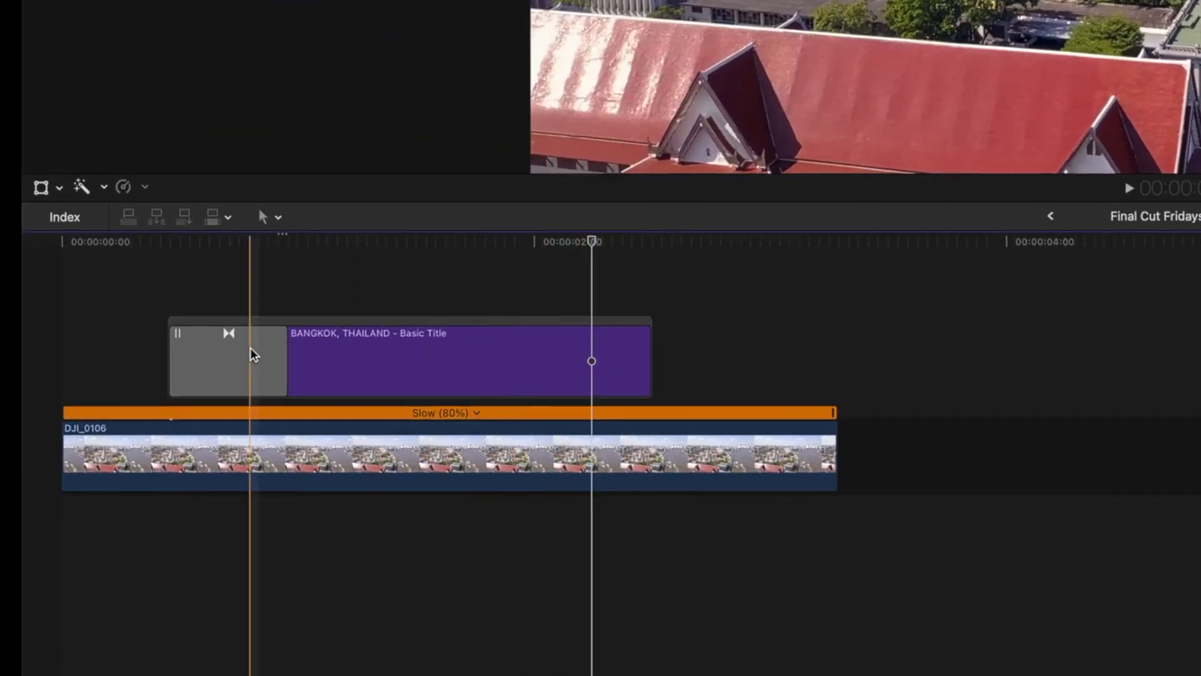
Remove the title's transition, move the Bangkok title under DJI_0106, and add transitions to both ends.
click(112, 513)
key(Delete)
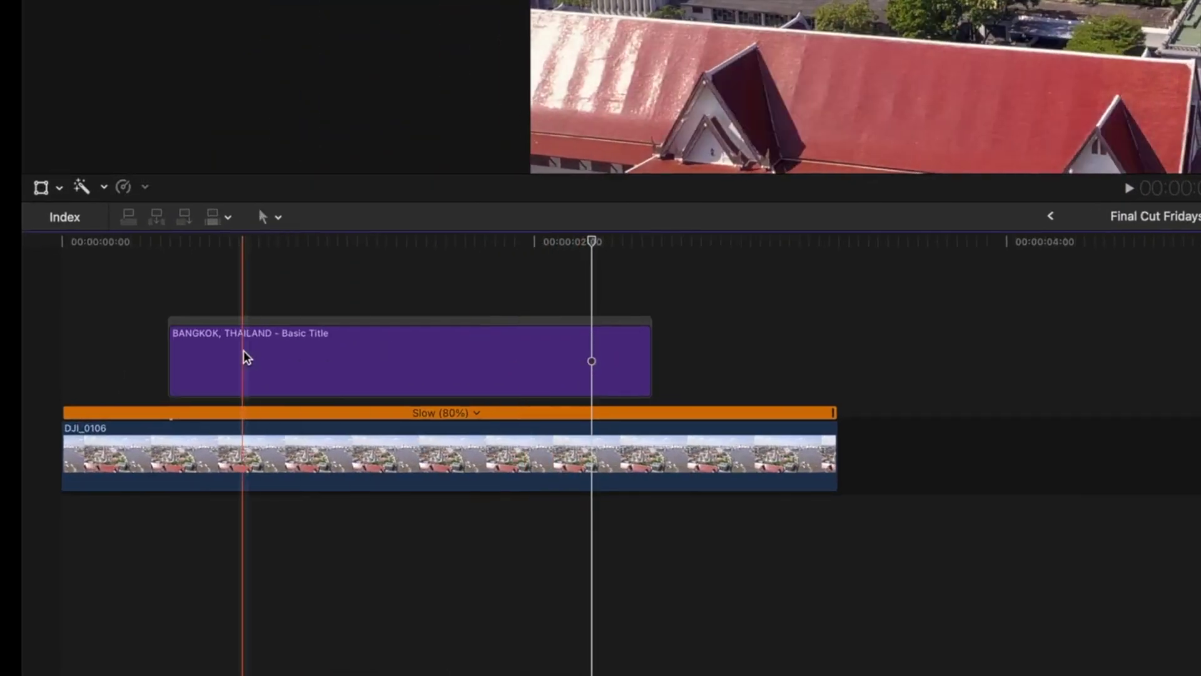
drag(257, 351, 277, 530)
drag(1198, 452, 528, 509)
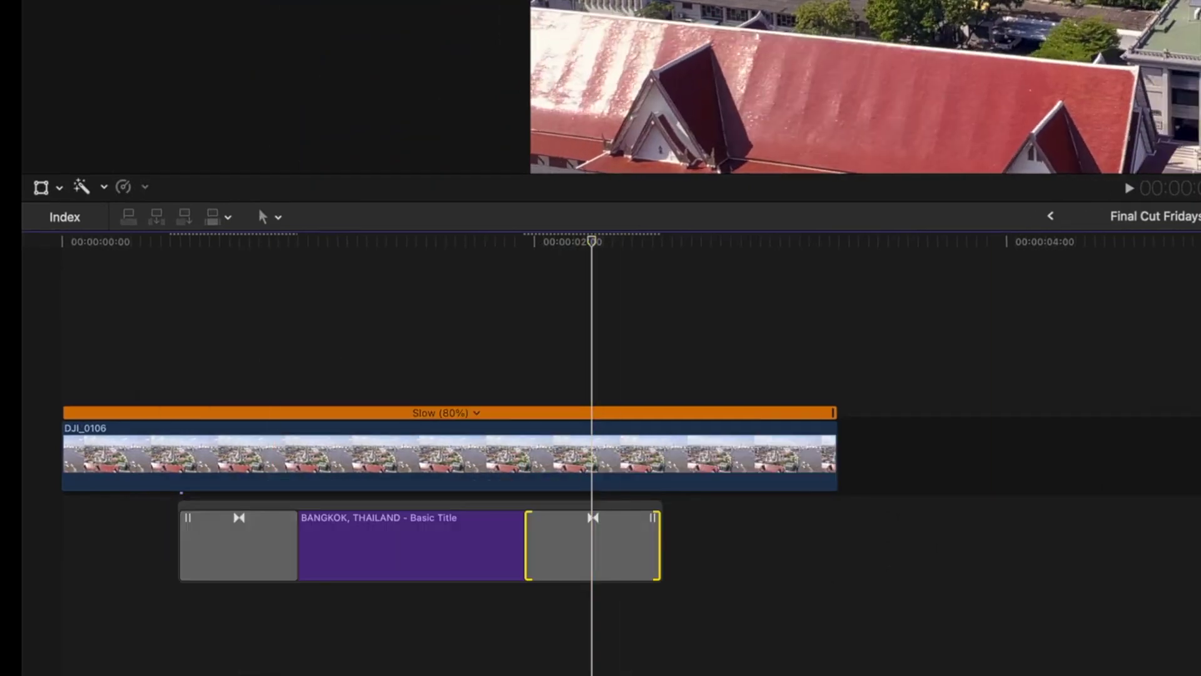
Set DJI_0106's blend mode to Behind in the Inspector and preview the result.
click(528, 467)
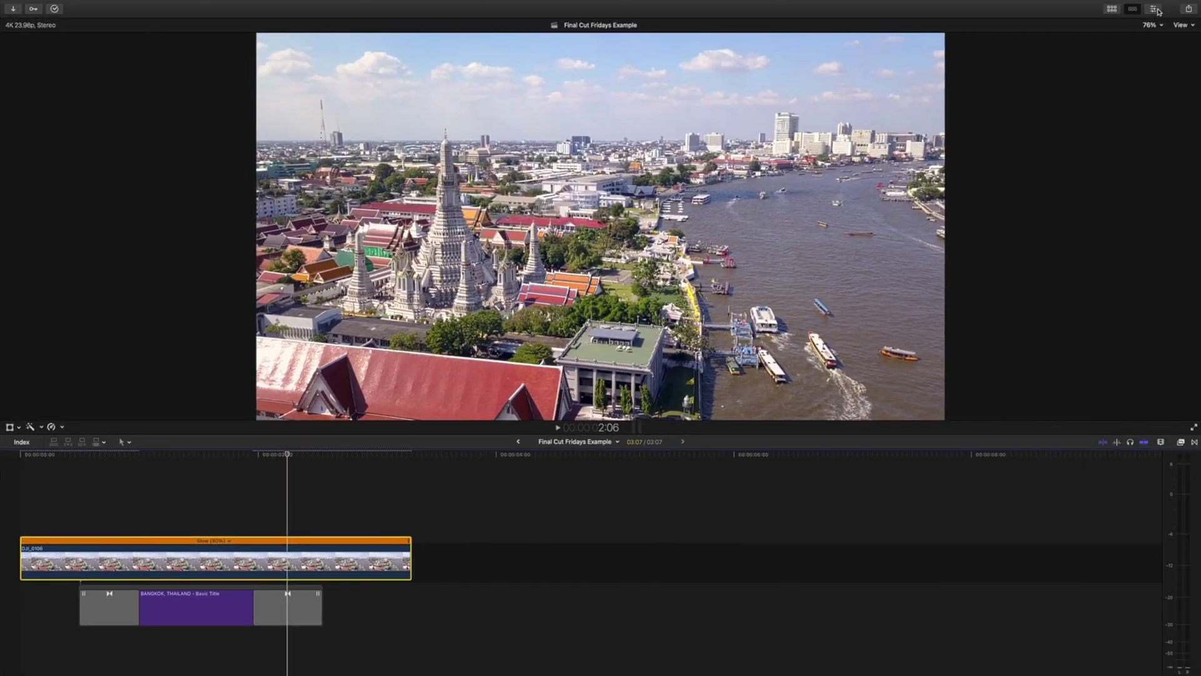
click(1155, 9)
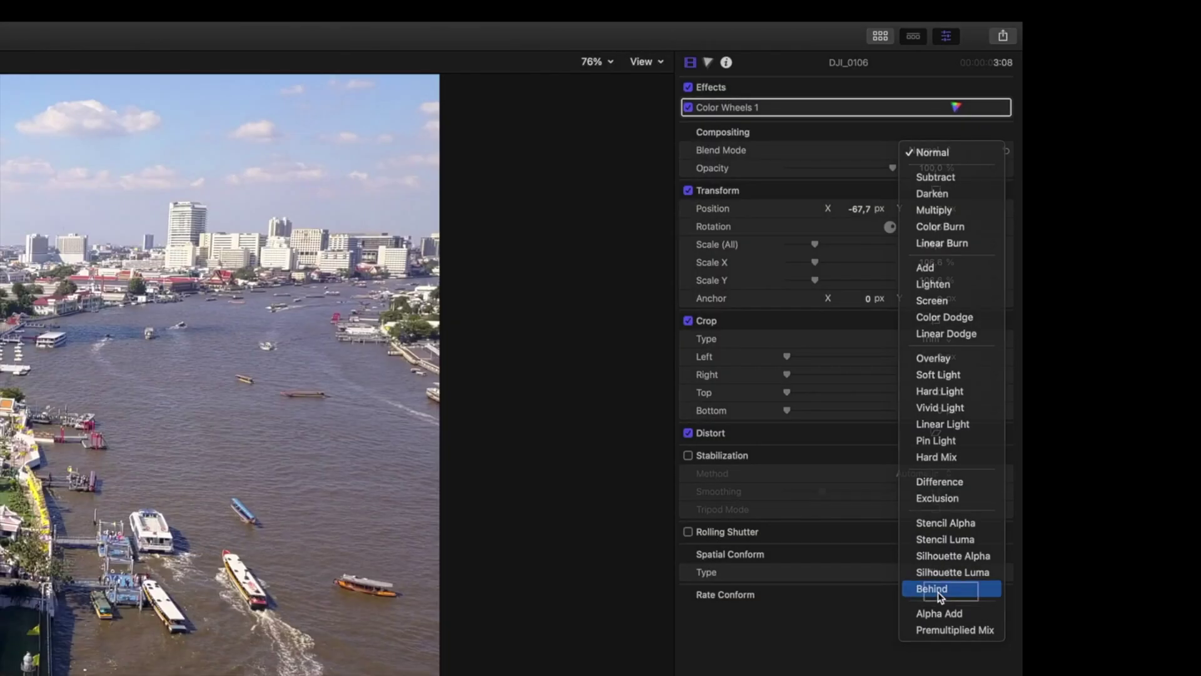
click(937, 592)
key(space)
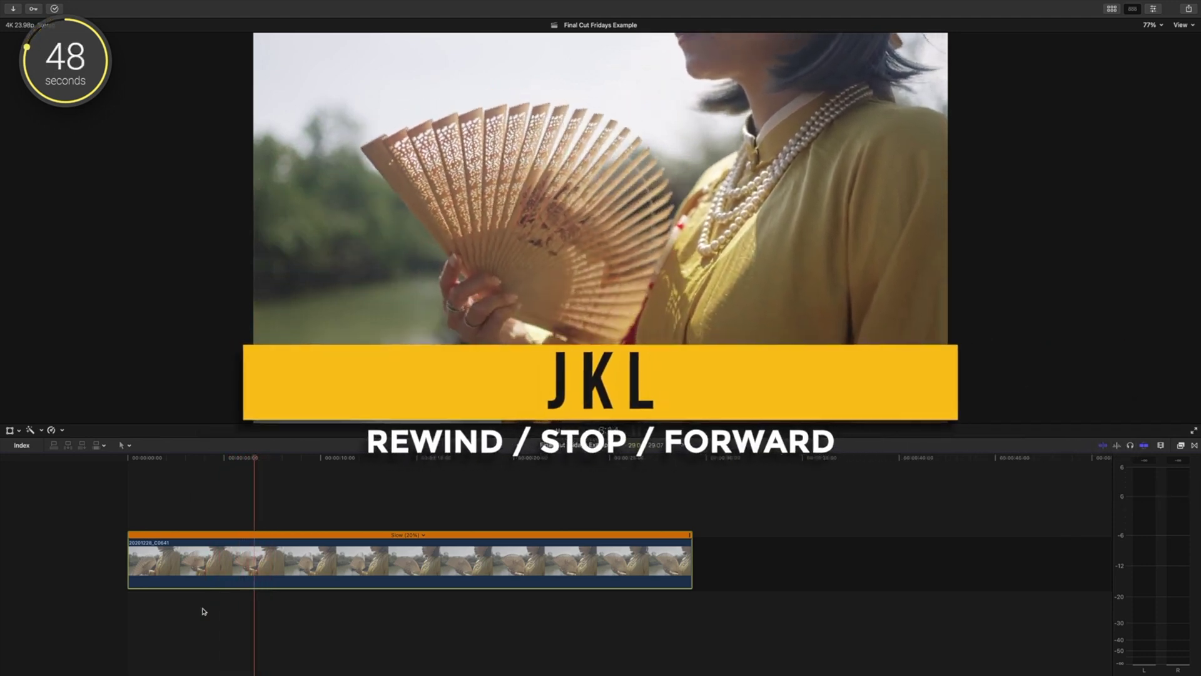
Shuttle through the fan clip with J and L, then snap the connected clip left to the playhead.
key(j)
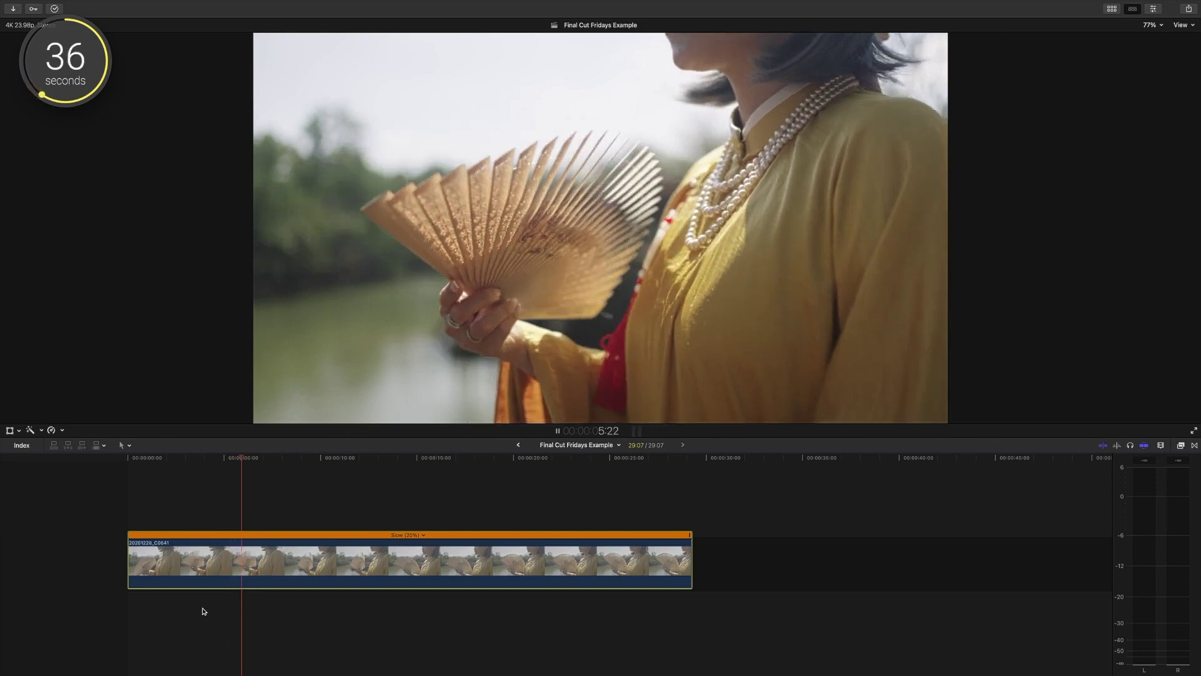
key(j)
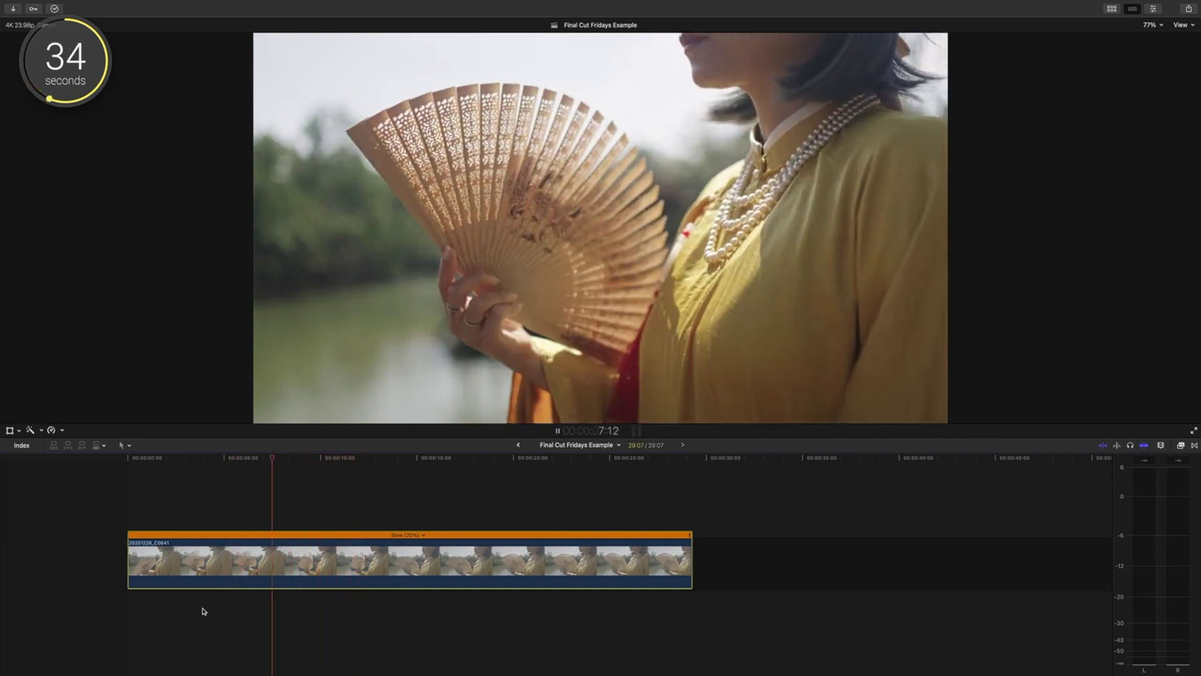
key(l)
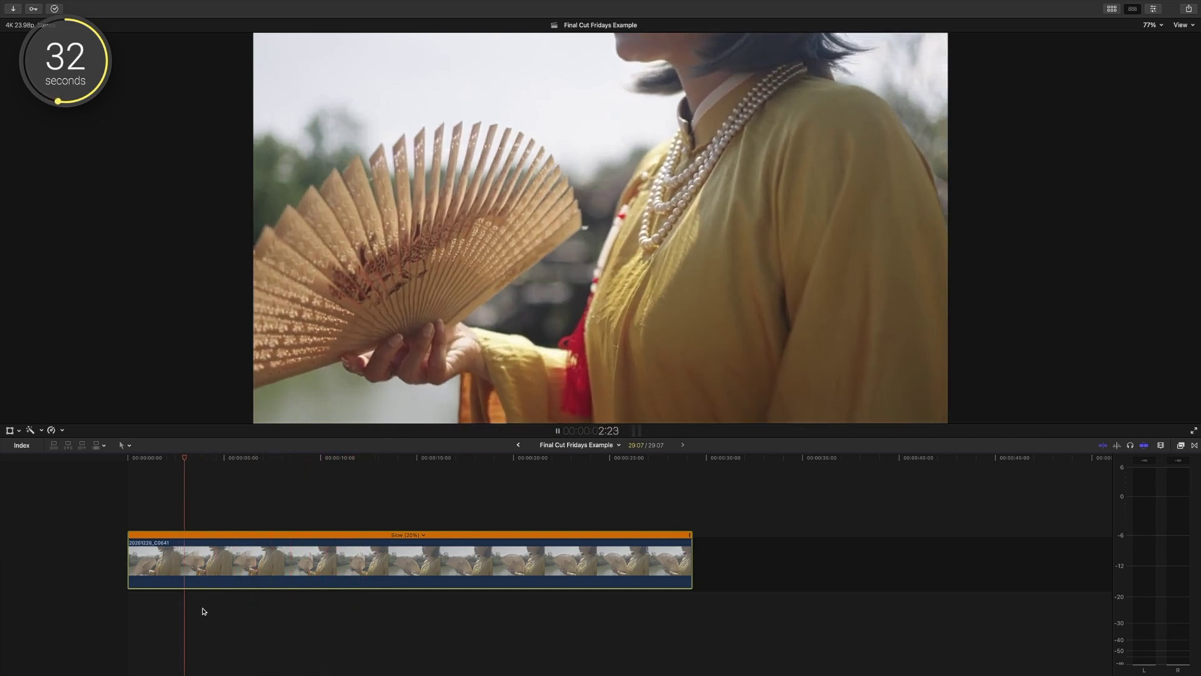
key(l)
key(l)
key(l)
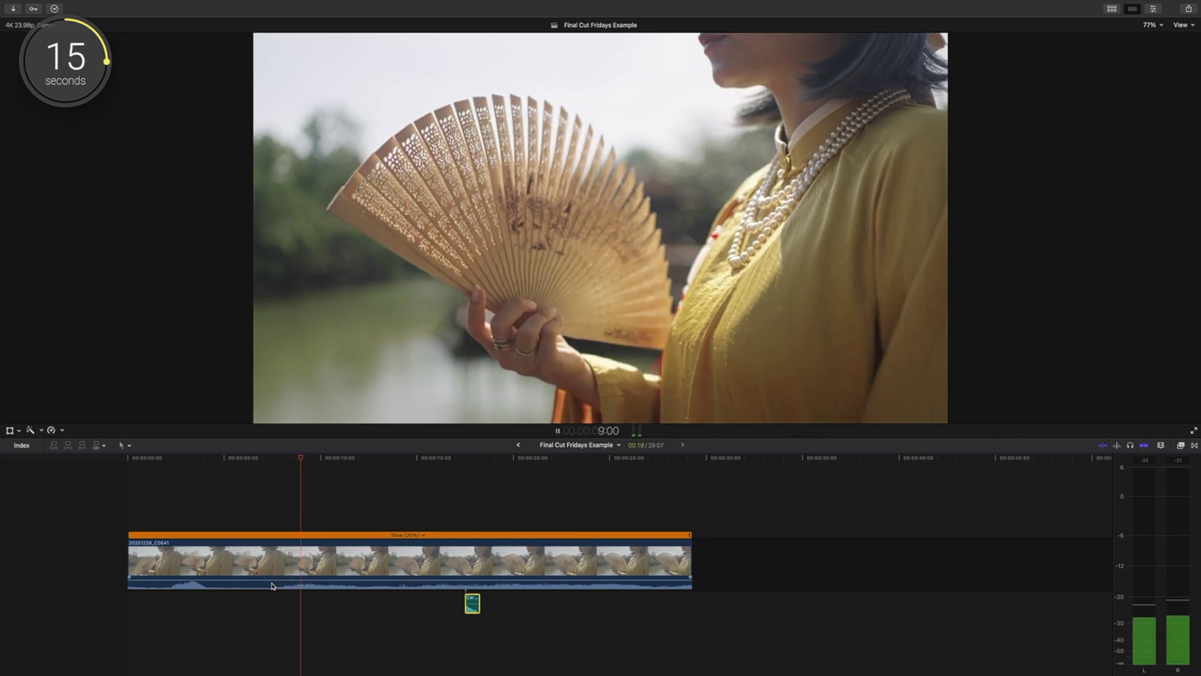
key(space)
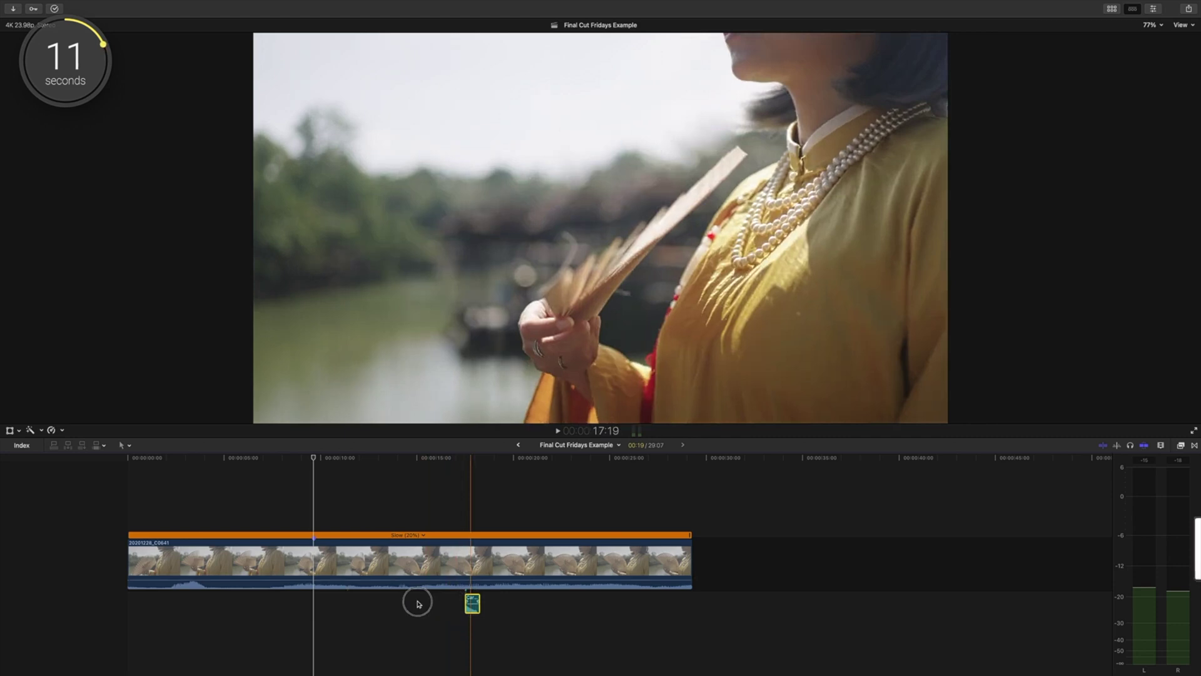
drag(472, 603, 320, 605)
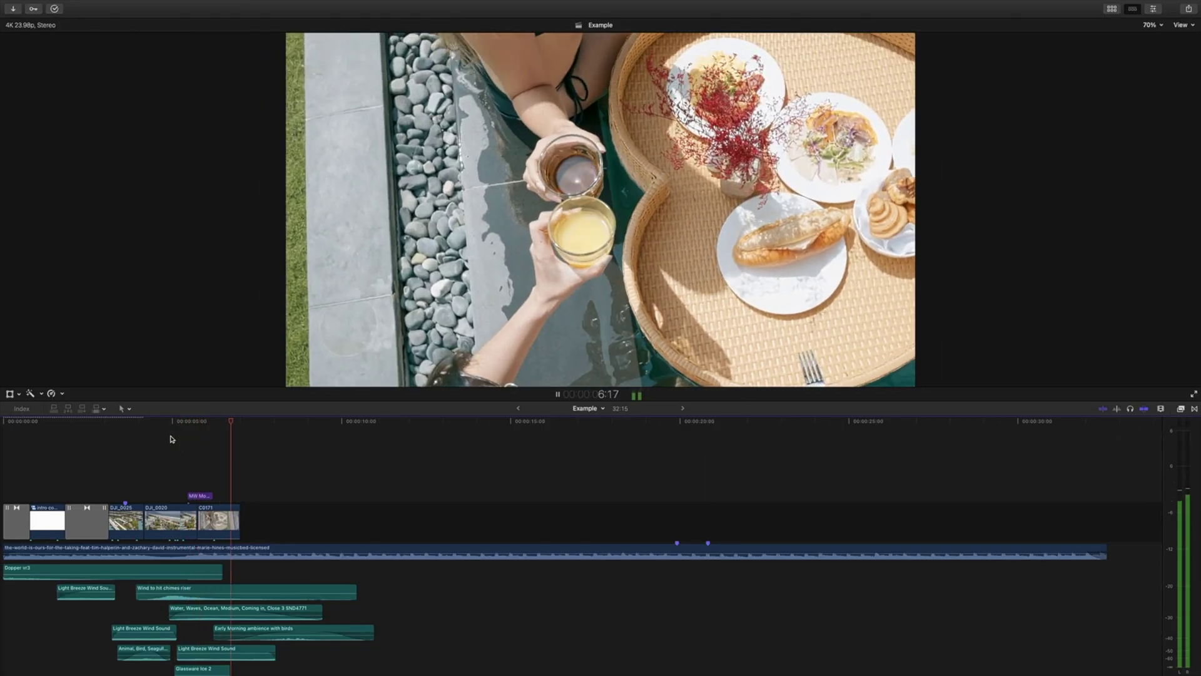
Stop playback and duplicate the Example project from the Libraries browser.
key(space)
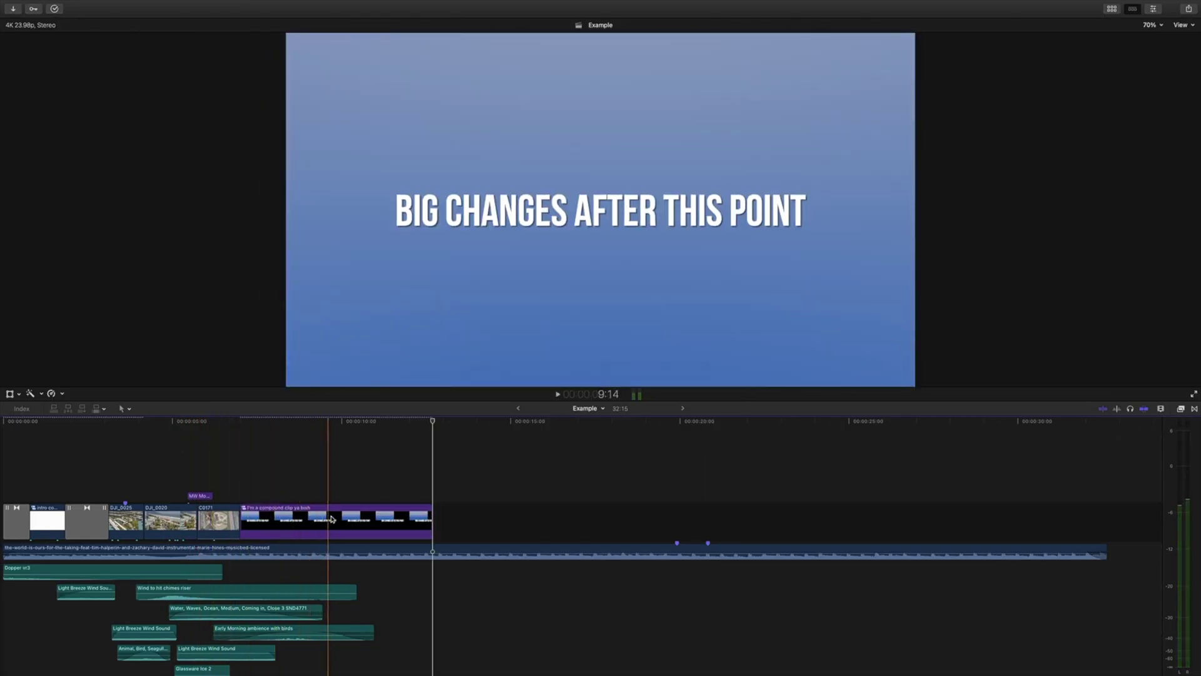
key(ctrl+super+1)
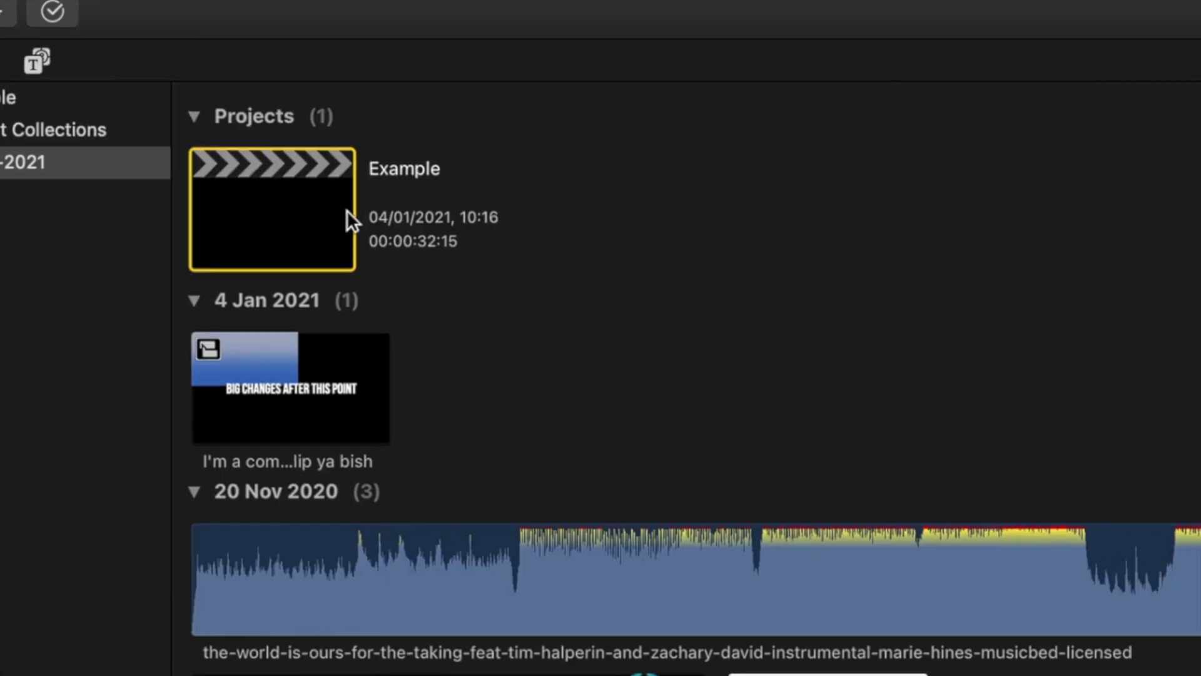
right_click(324, 219)
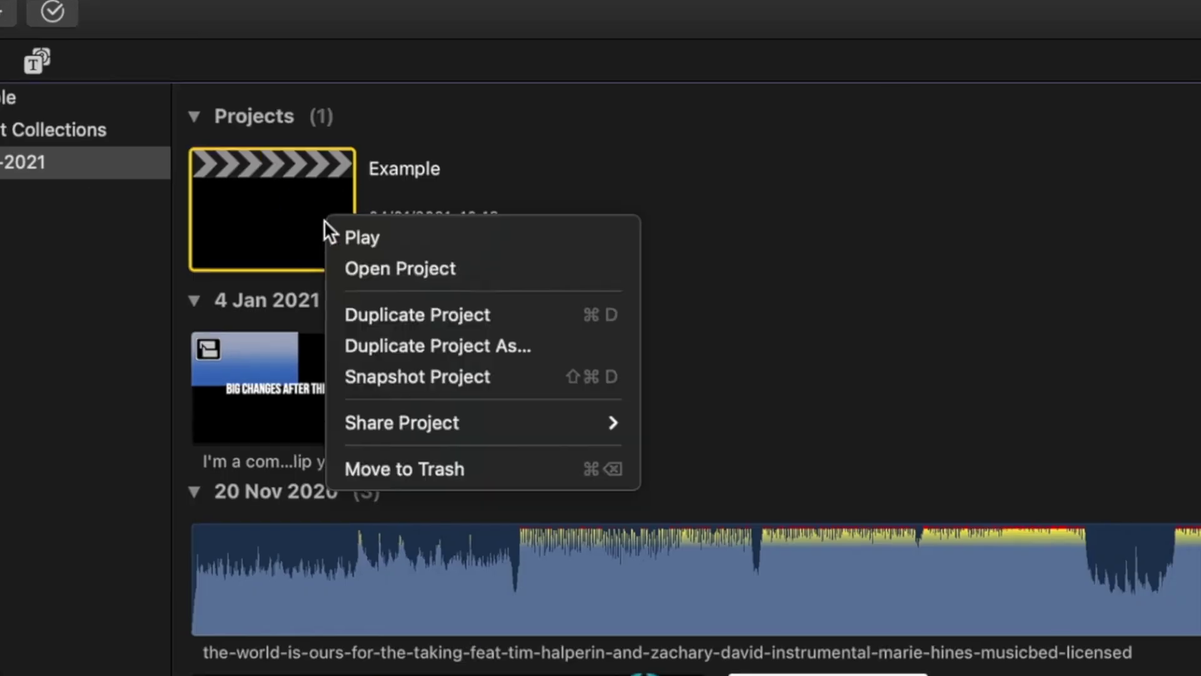
click(440, 309)
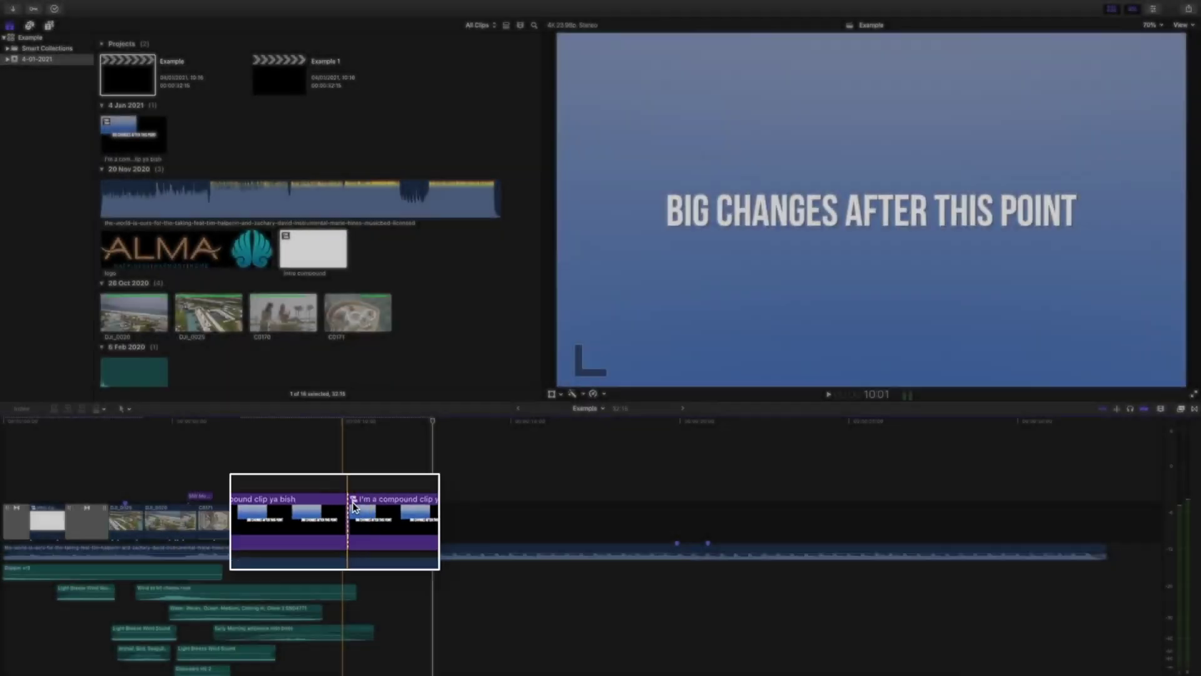
Open the duplicated Example 1 project, then bring up the Example project's options.
double_click(354, 507)
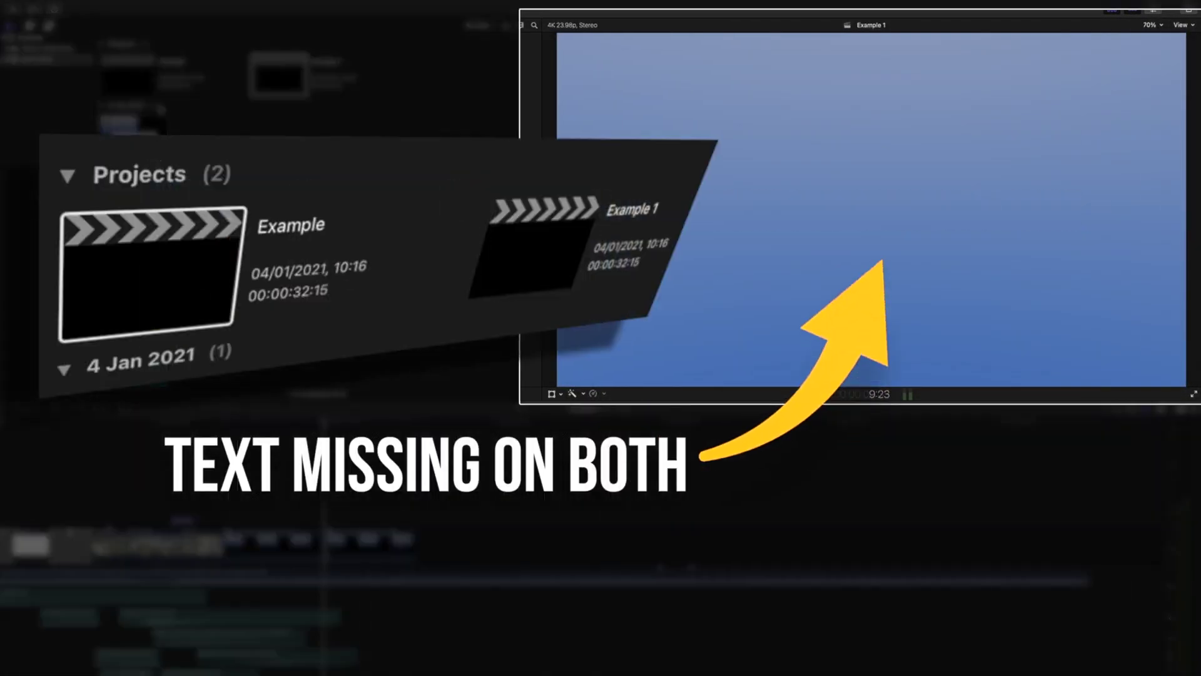
click(534, 263)
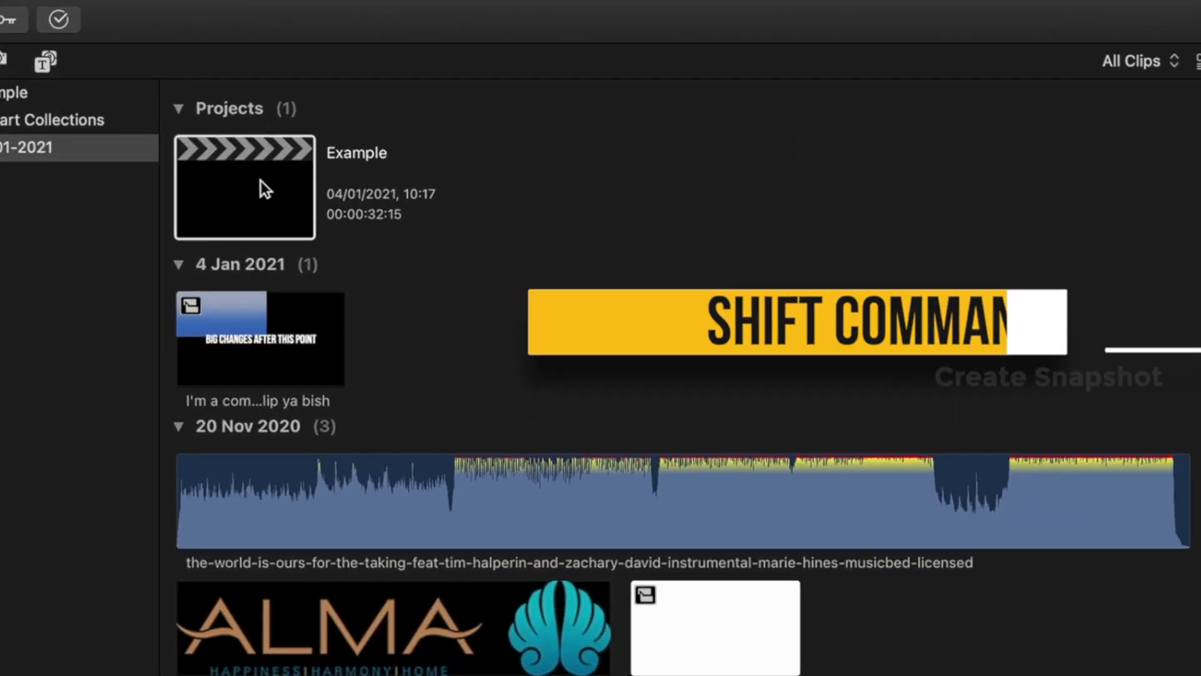
right_click(260, 181)
Take snapshots of the Example project and open the new snapshot in the timeline.
click(351, 313)
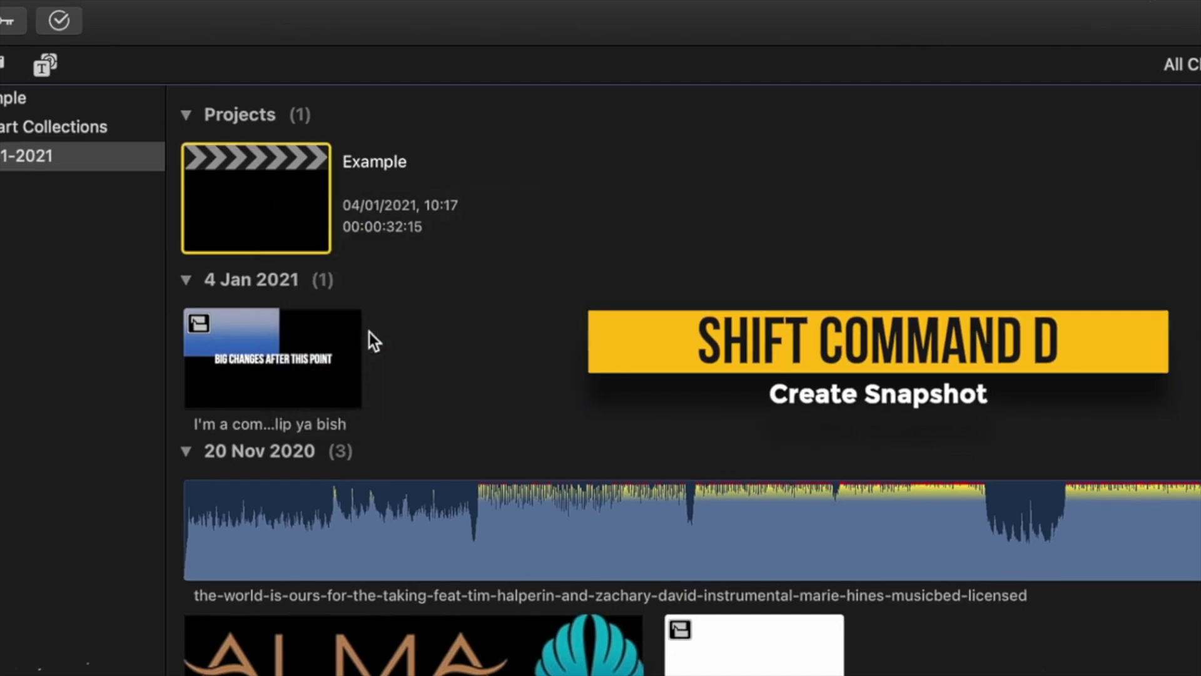
click(288, 193)
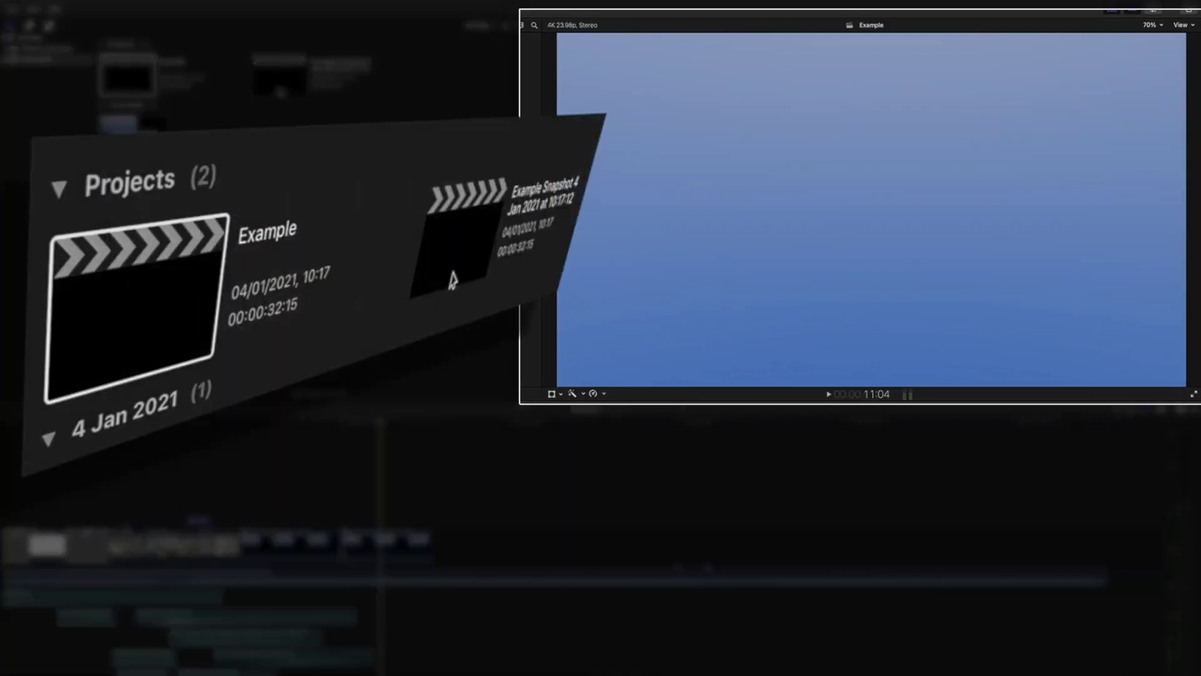
double_click(280, 74)
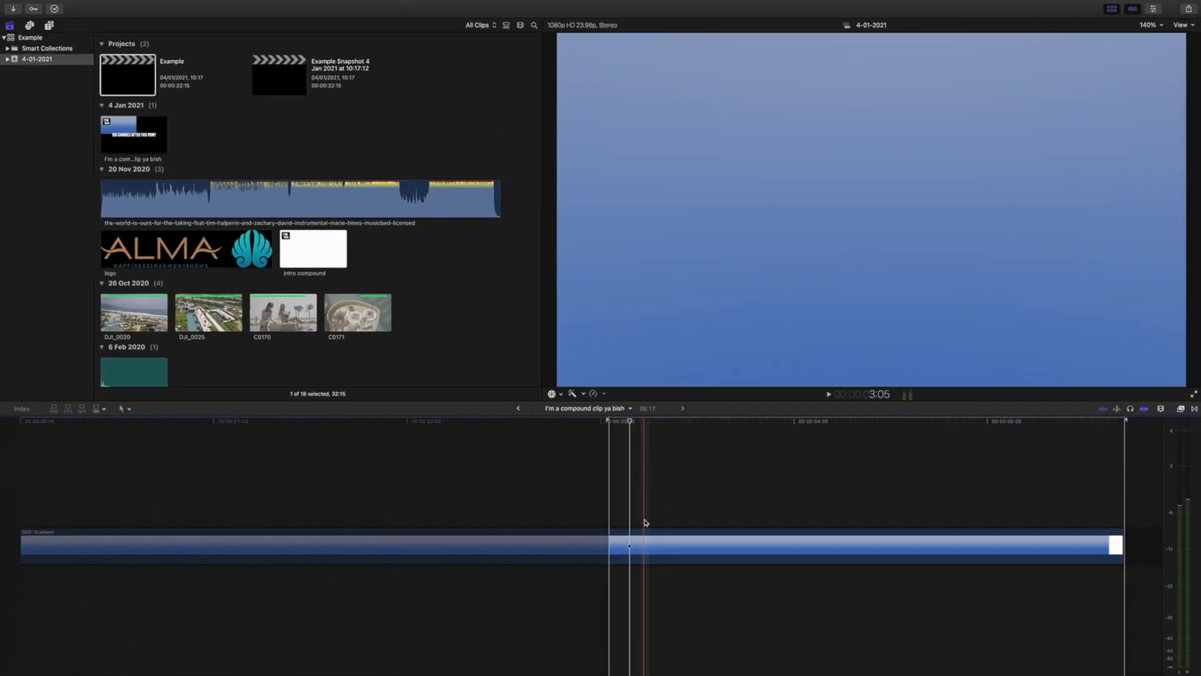
double_click(280, 92)
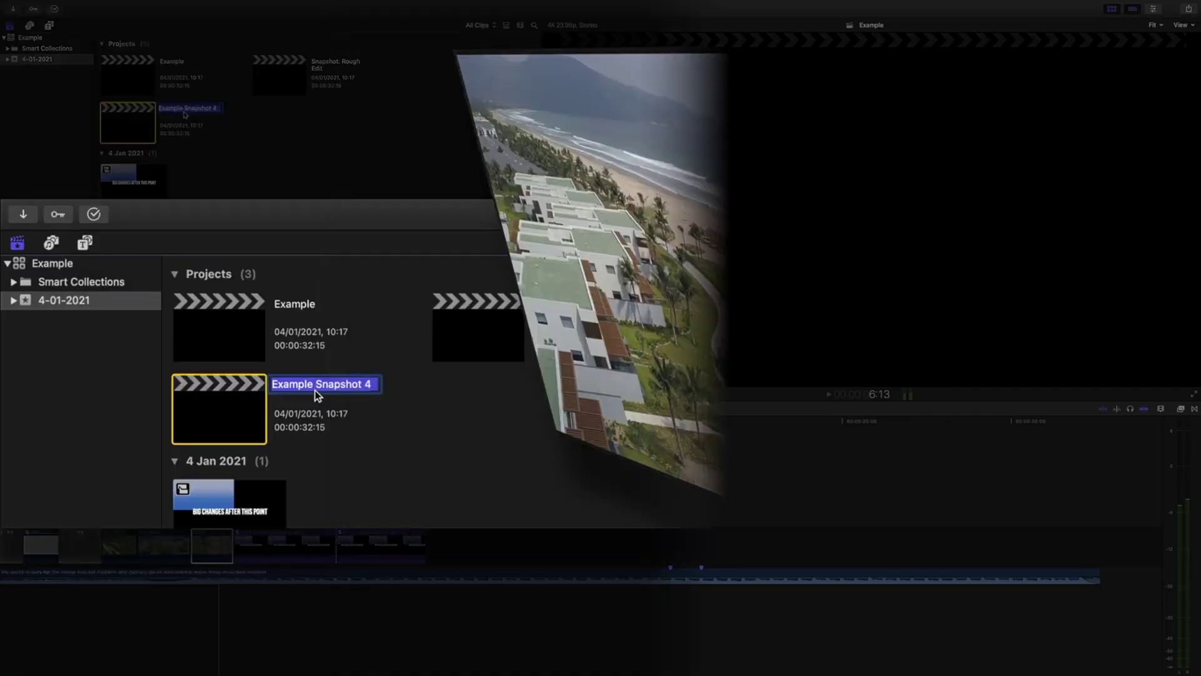
Name the snapshots 'Snapshot: Color grade' and 'Snapshot: Sound Design'.
text(Snapshot: Color)
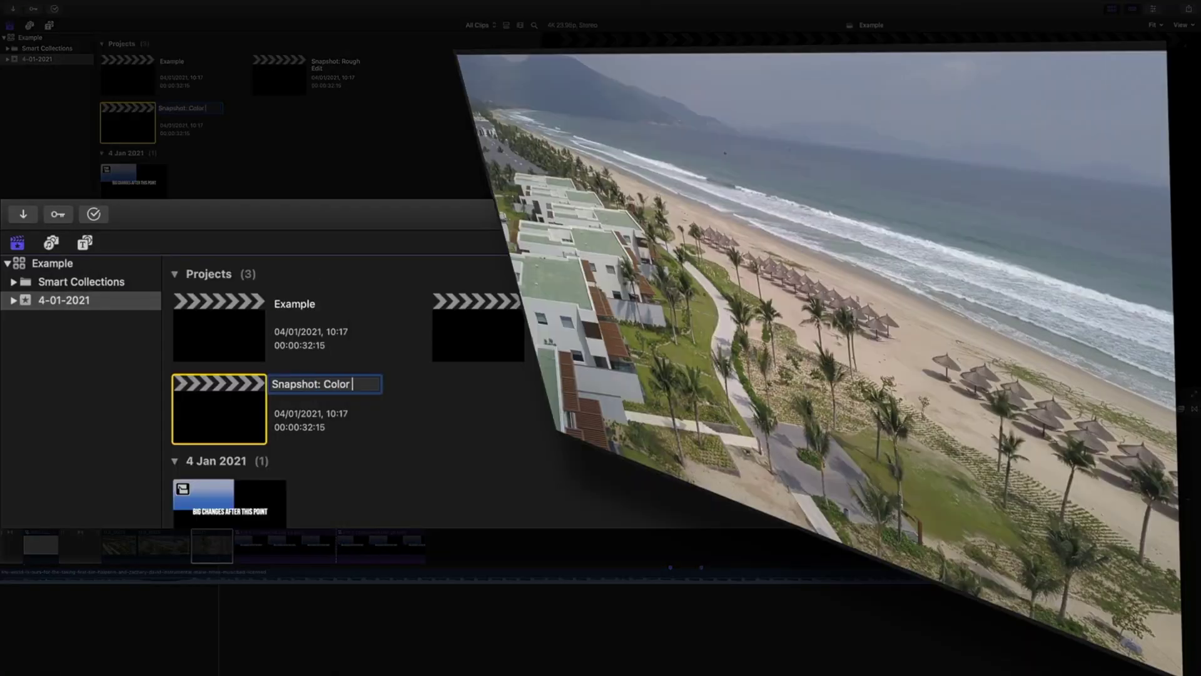
text( grade)
key(Return)
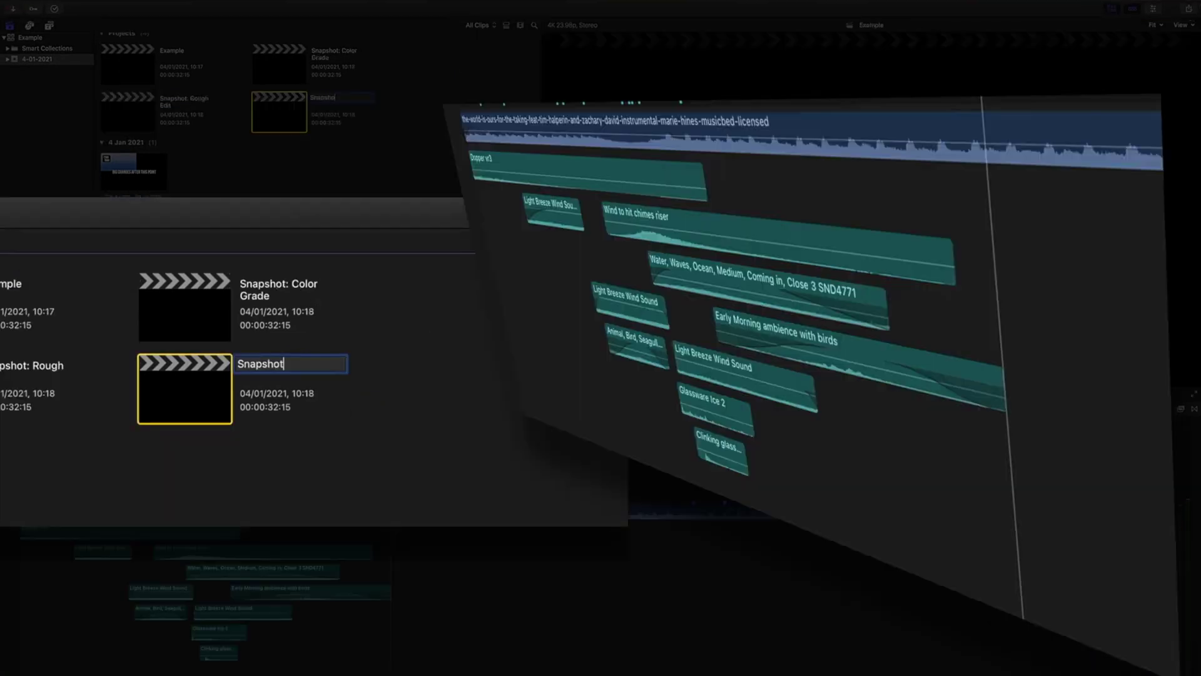
key(Return)
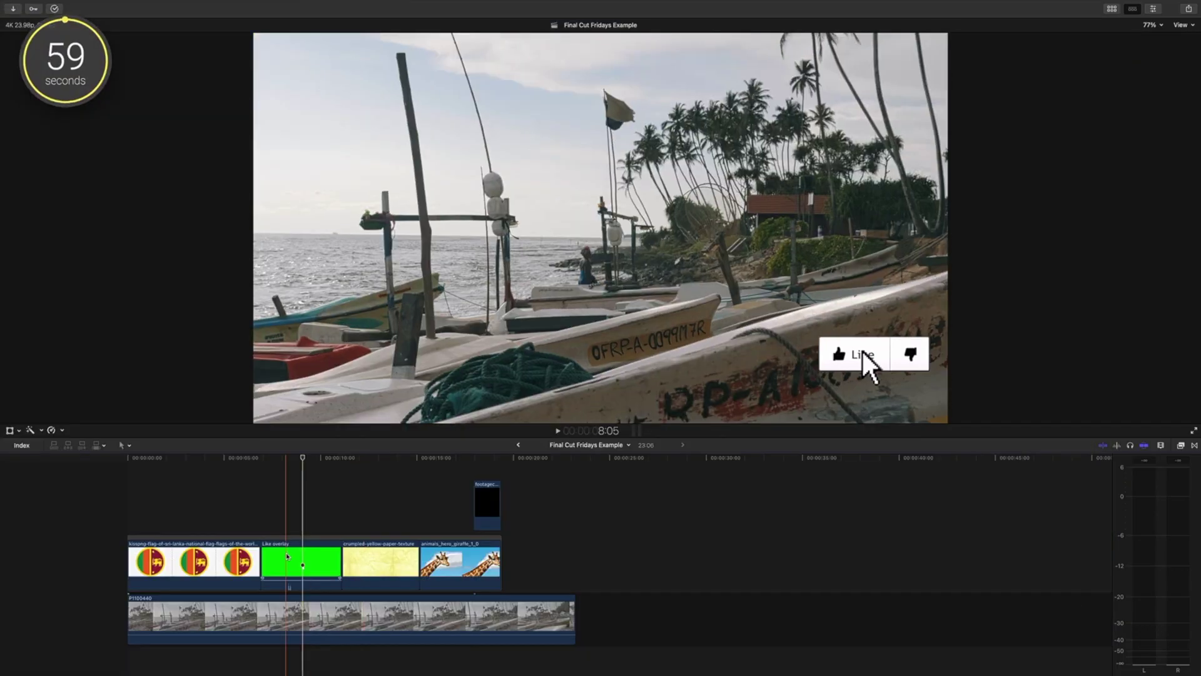
Arrange the connected clips in order: Sri Lanka flag, Like overlay, then giraffe.
mouse_move(288, 562)
mouse_down()
mouse_move(343, 562)
mouse_move(271, 557)
mouse_up()
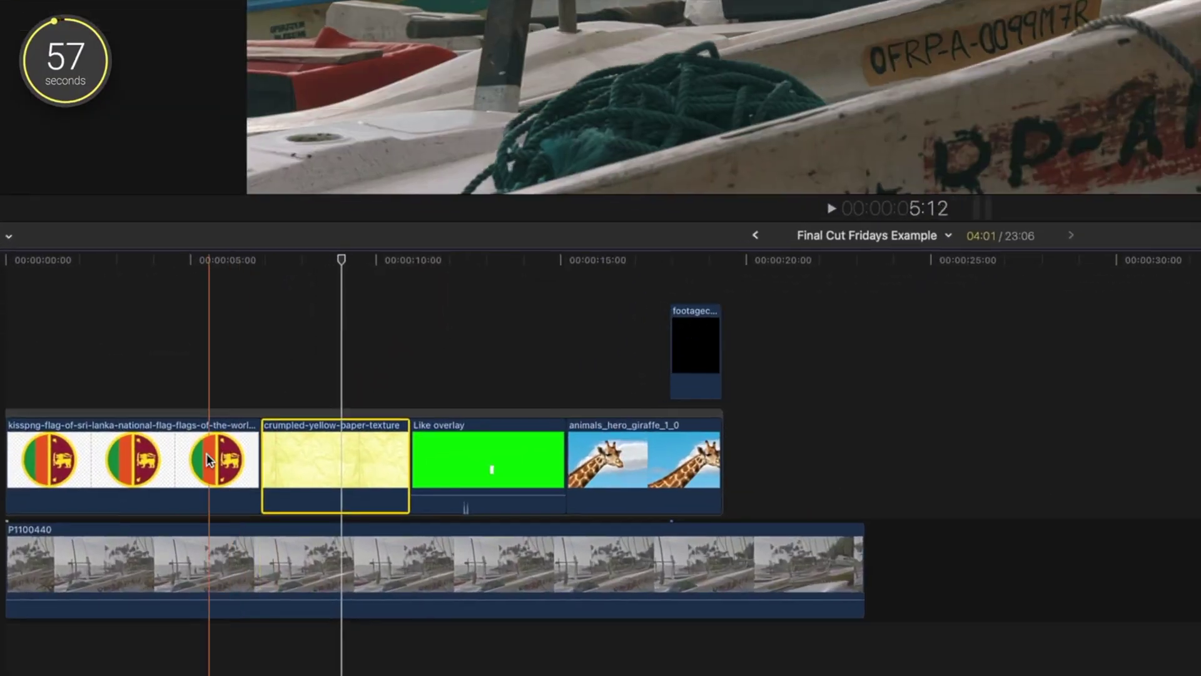
drag(207, 460, 426, 431)
drag(338, 451, 482, 402)
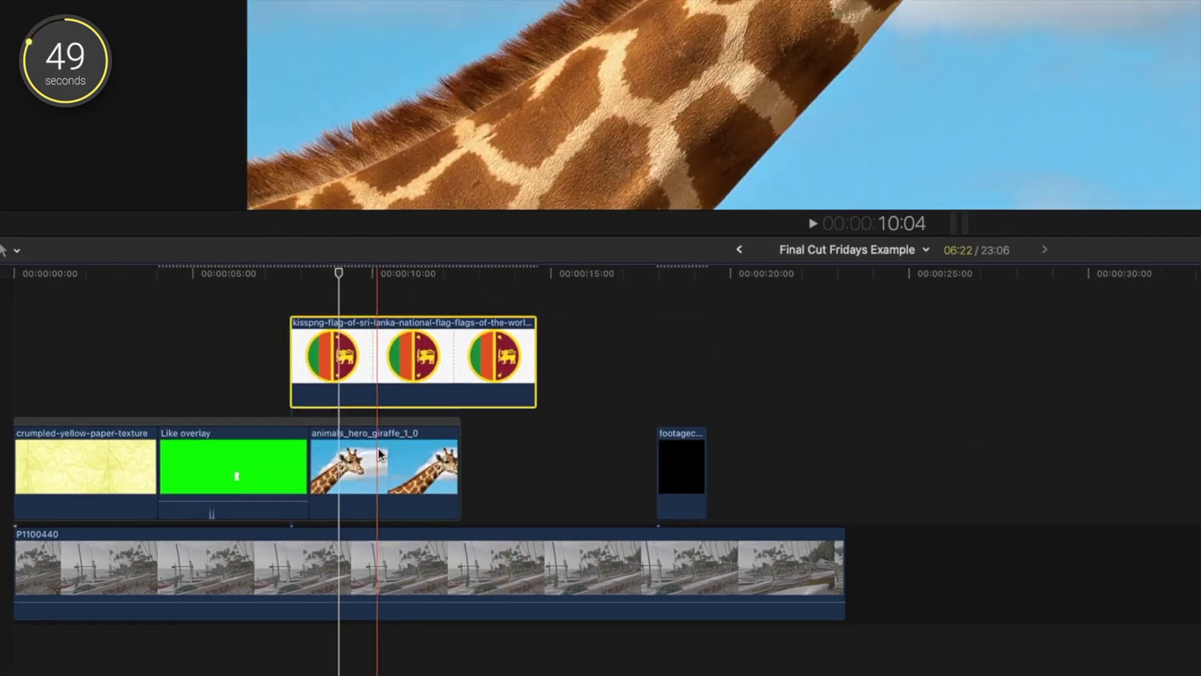
drag(391, 443, 540, 443)
drag(445, 519, 446, 519)
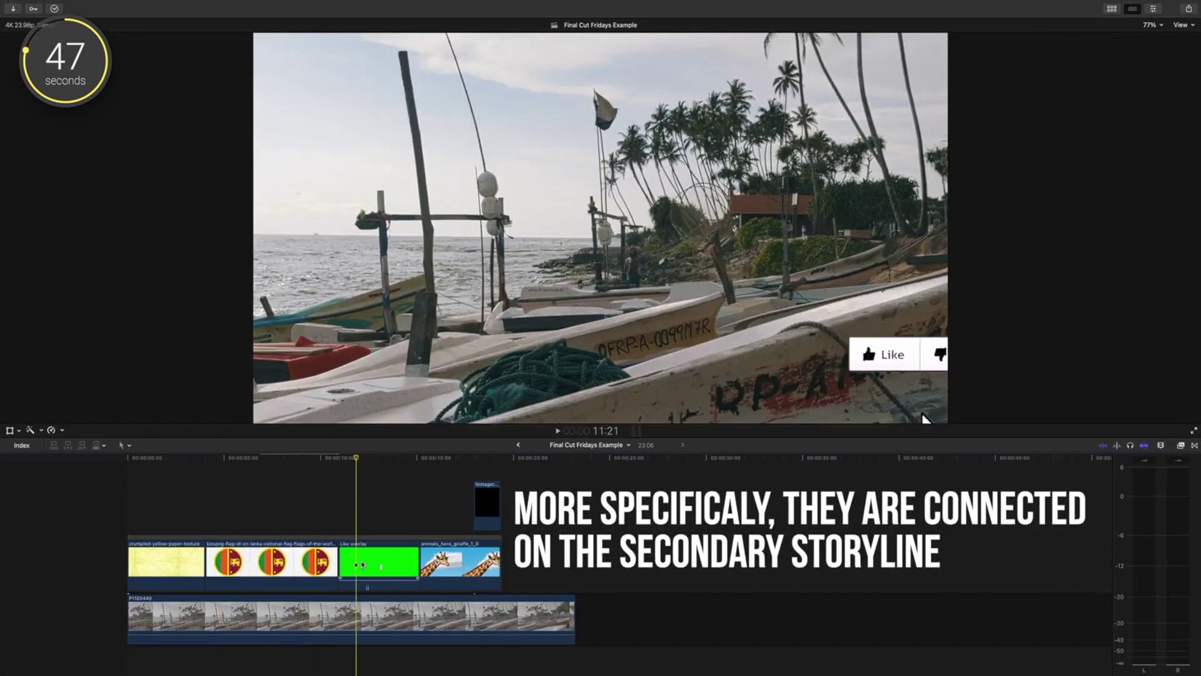
drag(397, 534, 374, 476)
drag(346, 525, 366, 560)
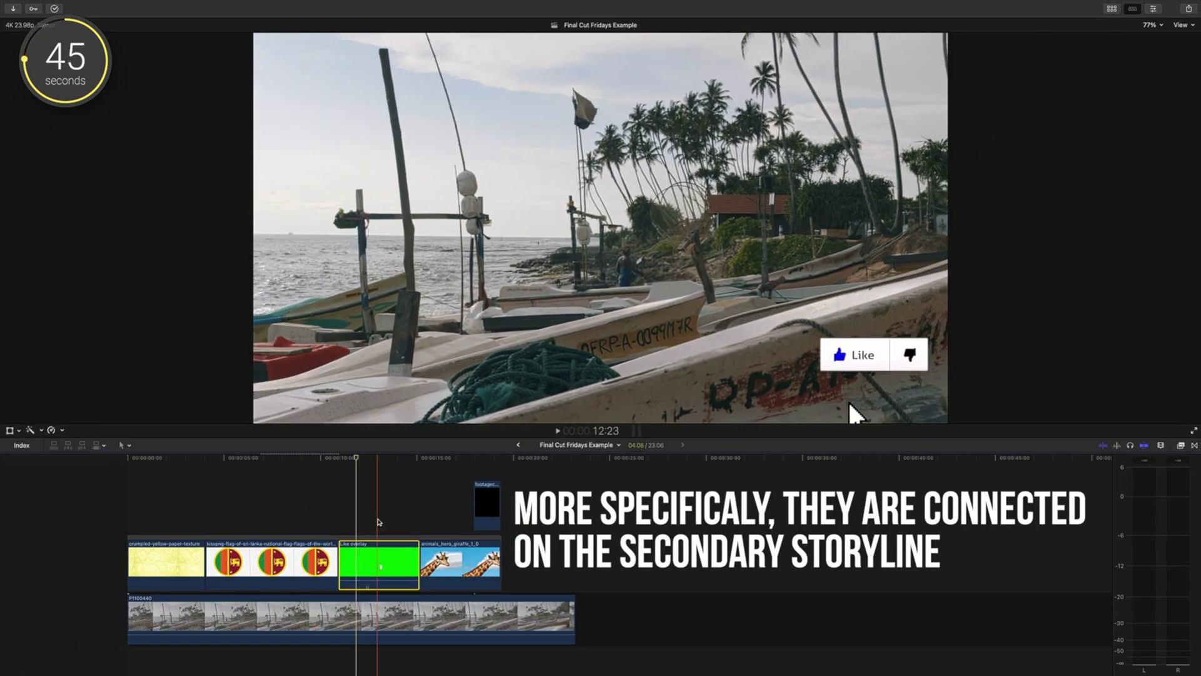
Blade the beach clip P1100440 twice and reposition the short cut segment.
click(377, 620)
key(super+b)
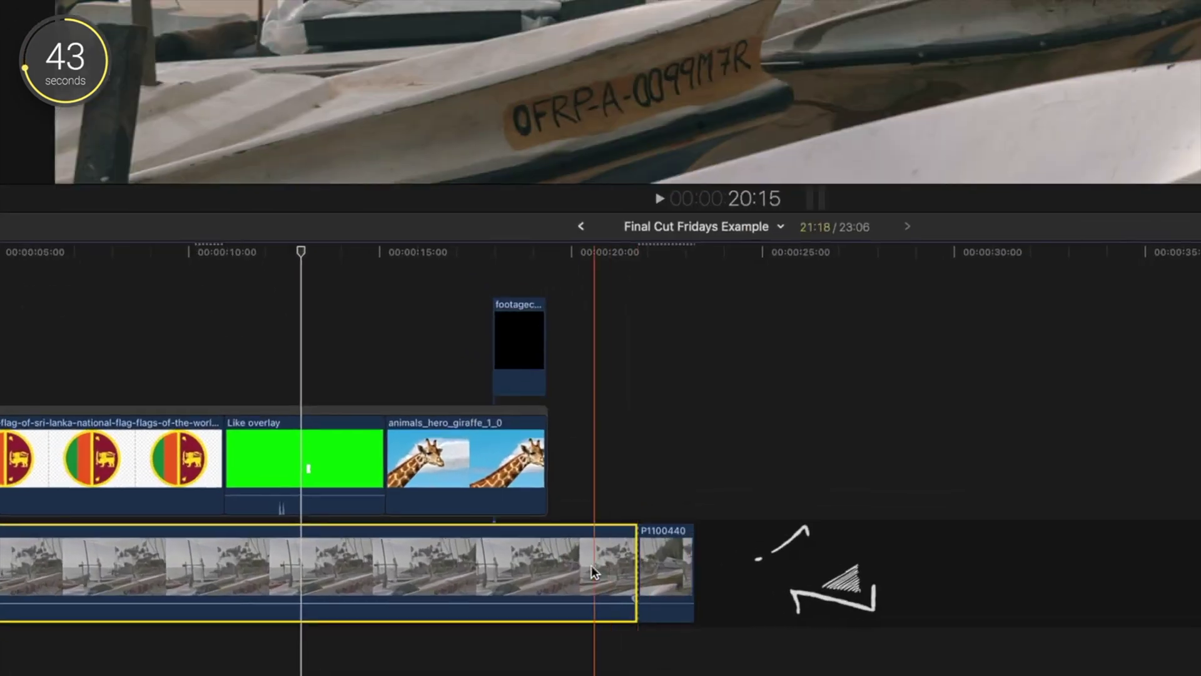
key(super+b)
key(super+b)
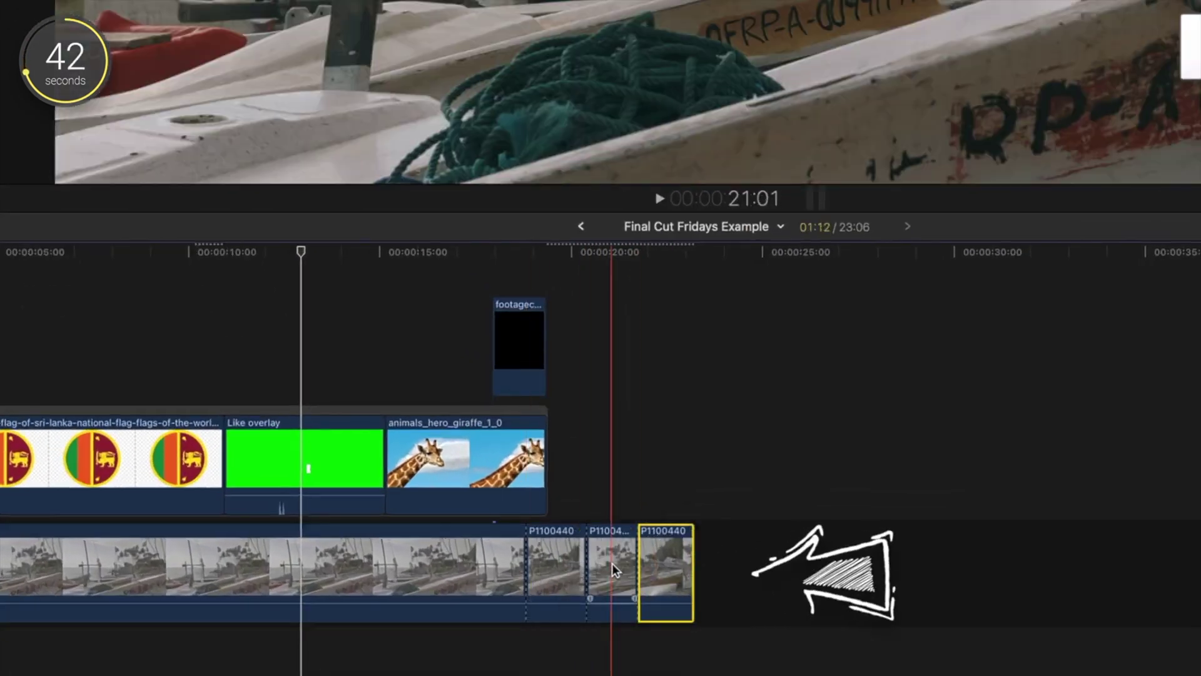
drag(612, 563, 697, 569)
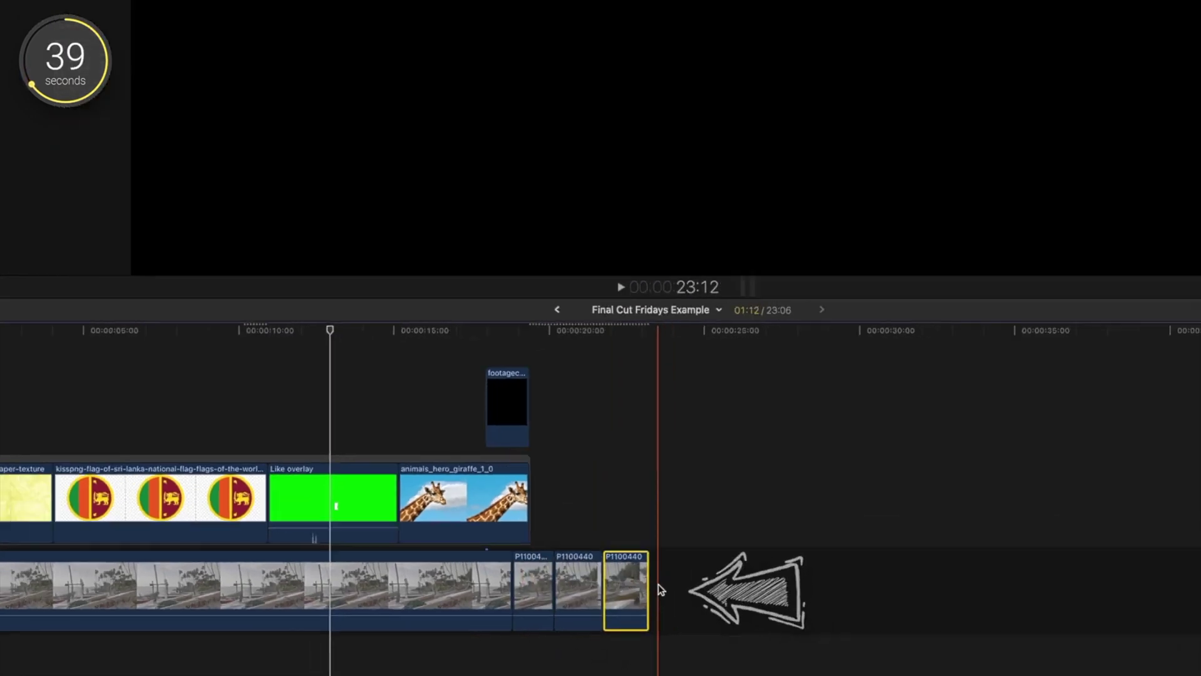
drag(524, 559, 213, 560)
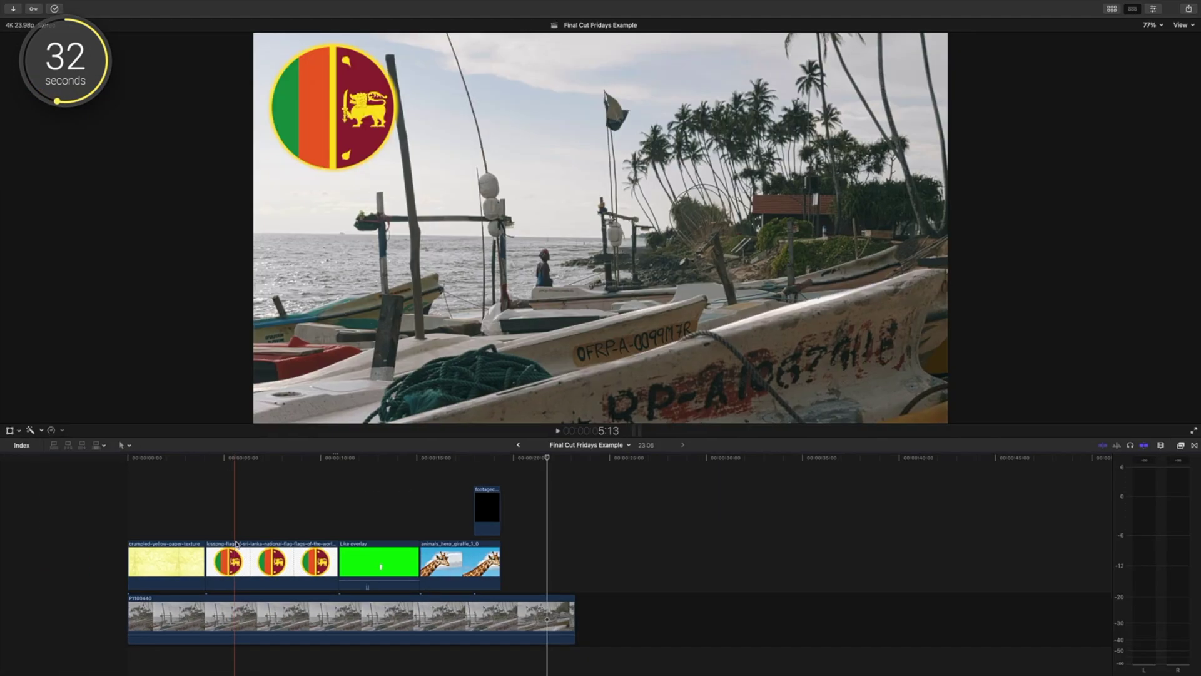
Group the flag, Like overlay, giraffe and paper clips into one connected storyline.
click(251, 452)
key(alt+super+Up)
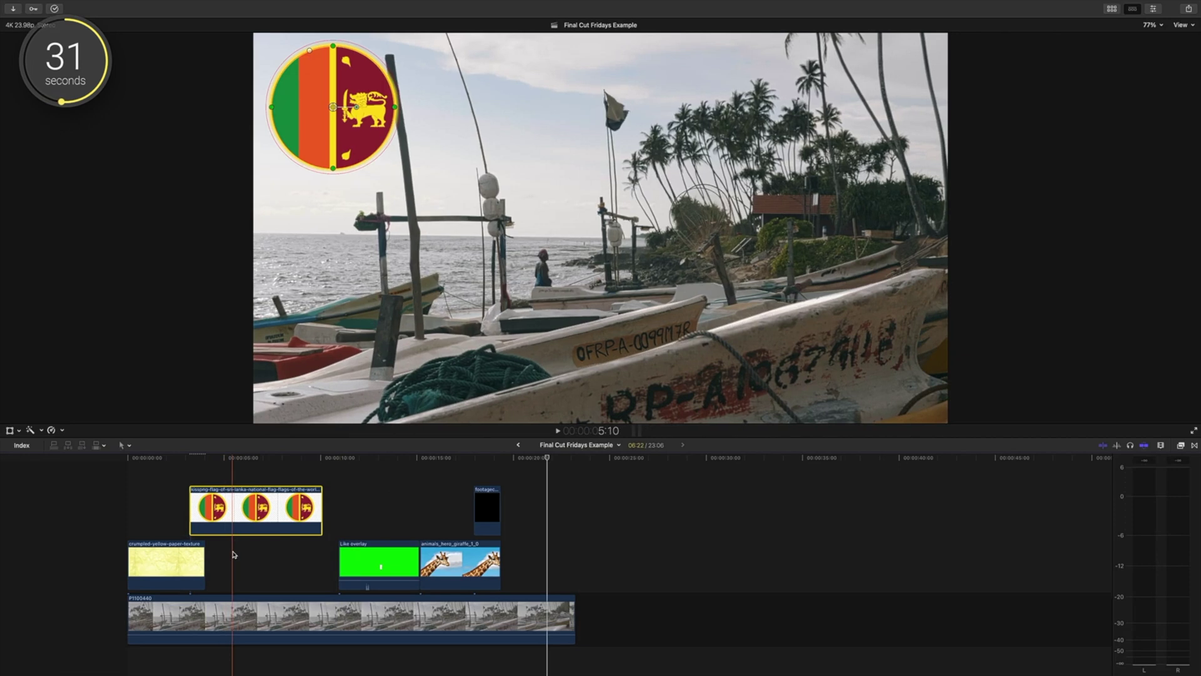
key(super+z)
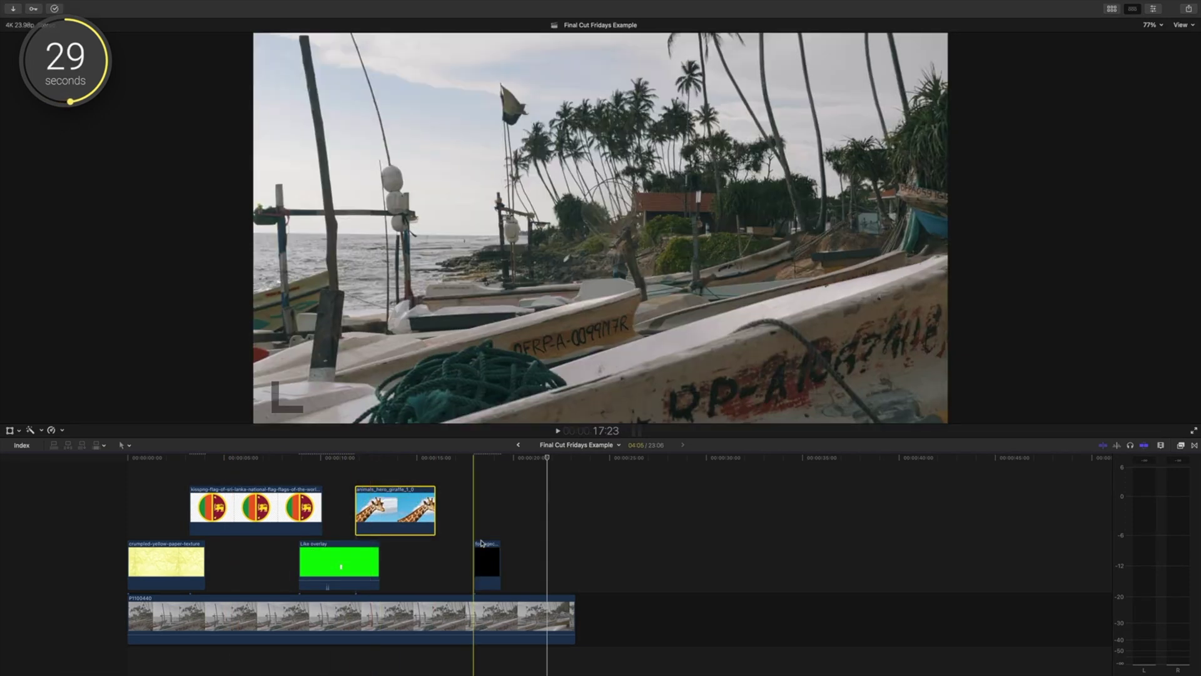
key(super+z)
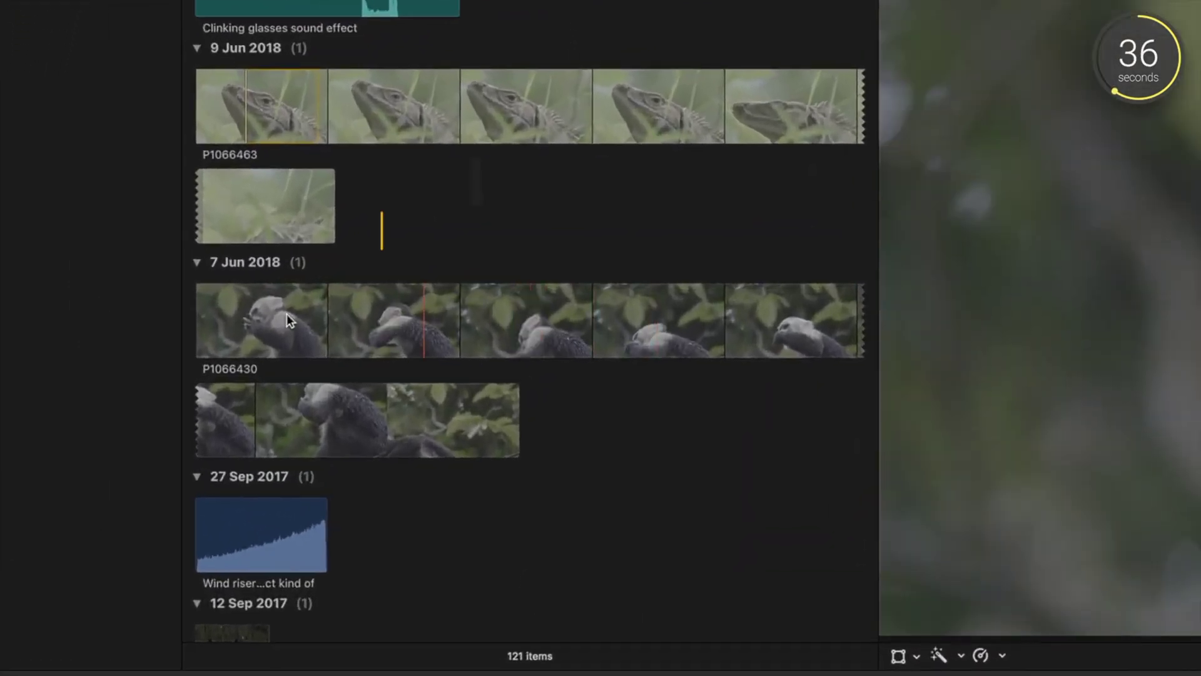
Favorite a range of monkey clip P1066430, filter the browser to Favorites, and append it.
key(i)
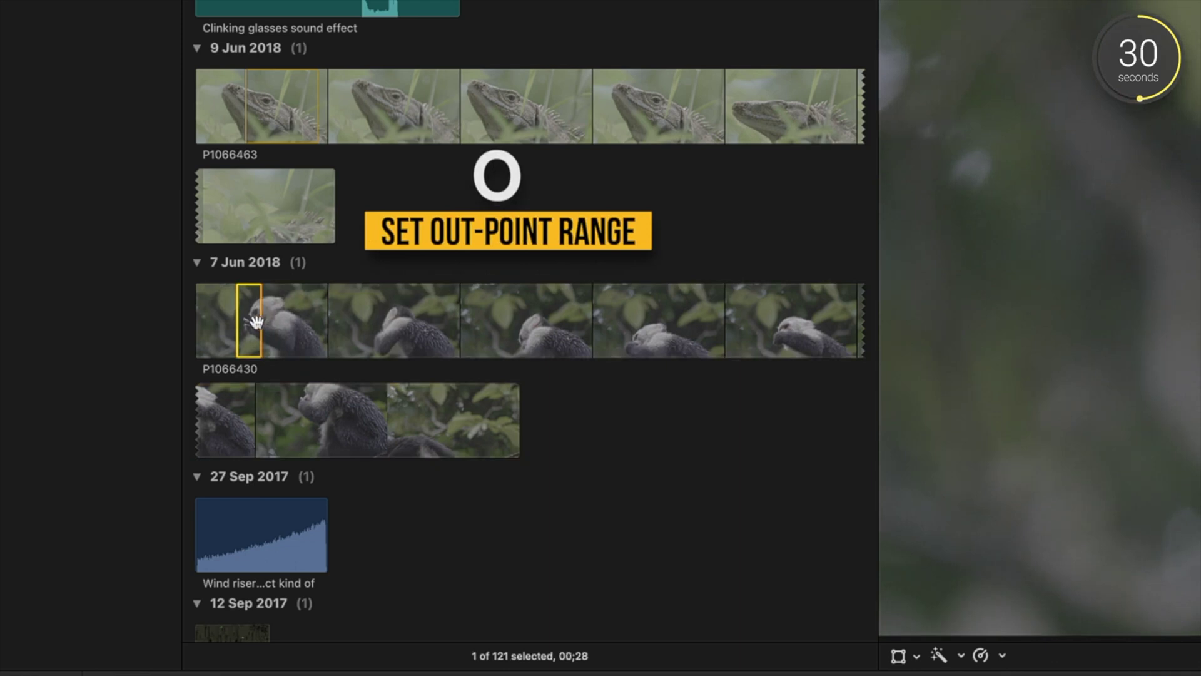
key(f)
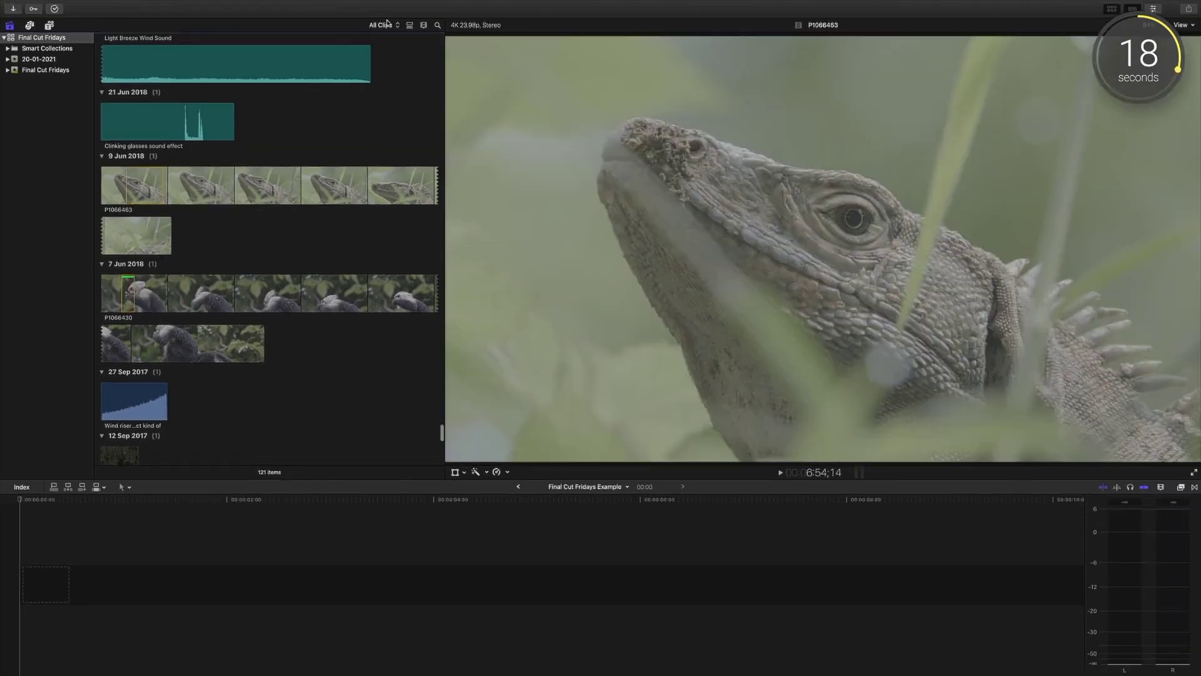
click(380, 25)
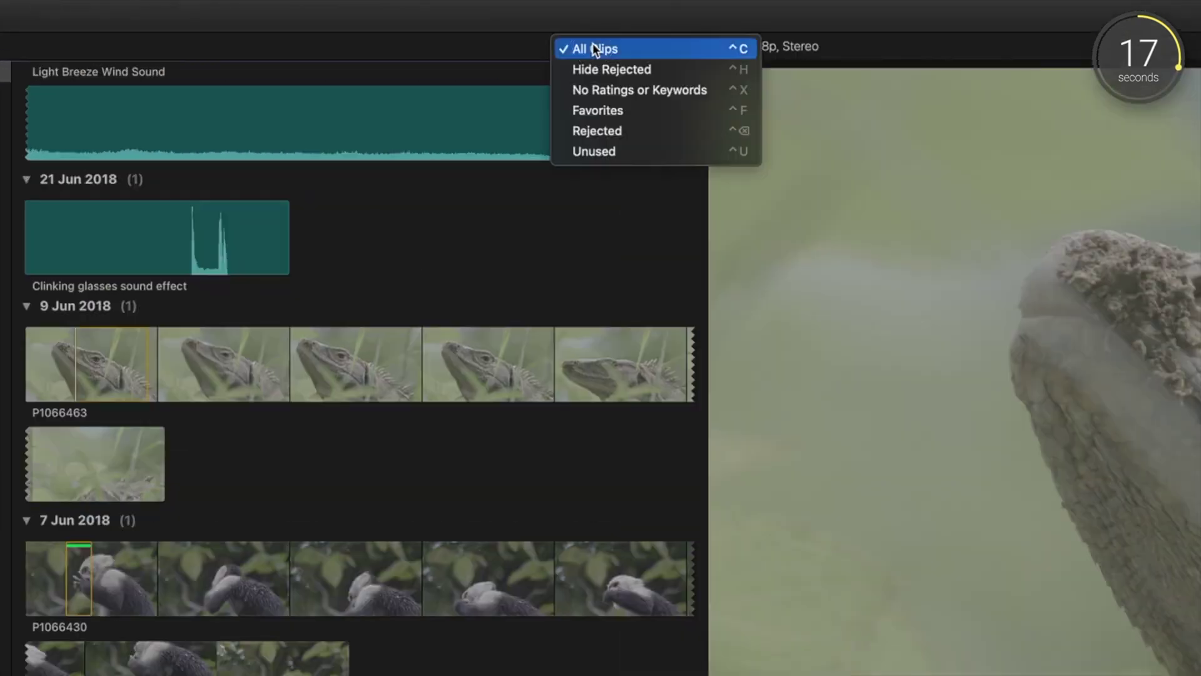
click(637, 110)
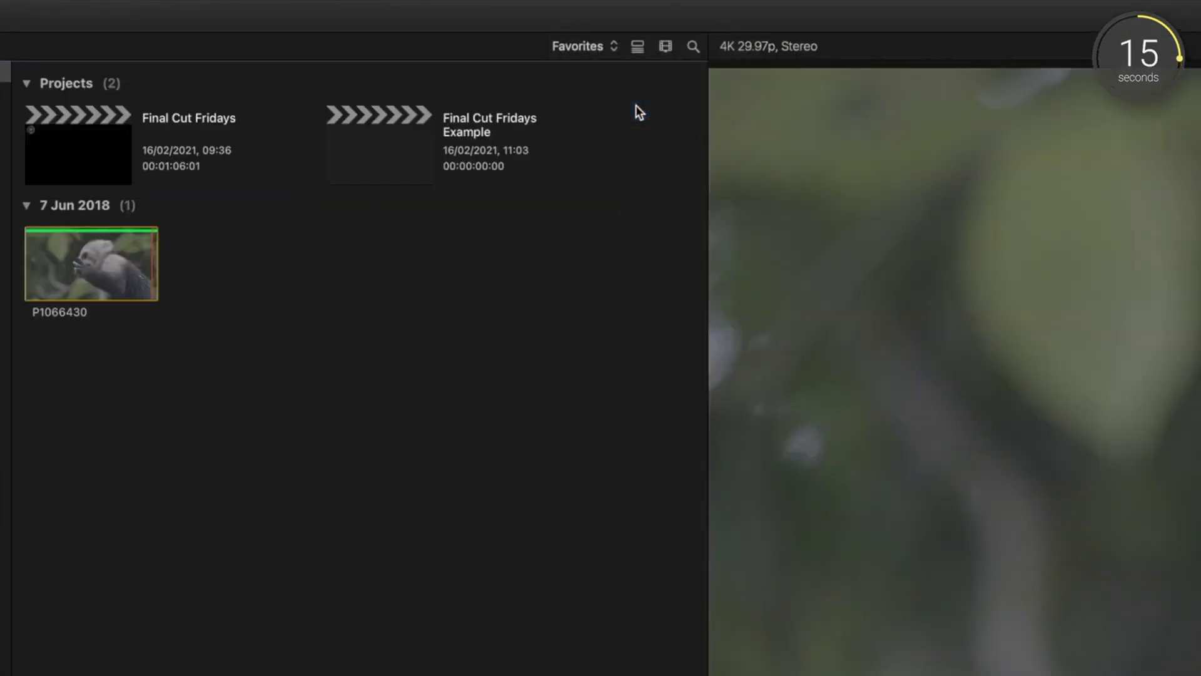
key(e)
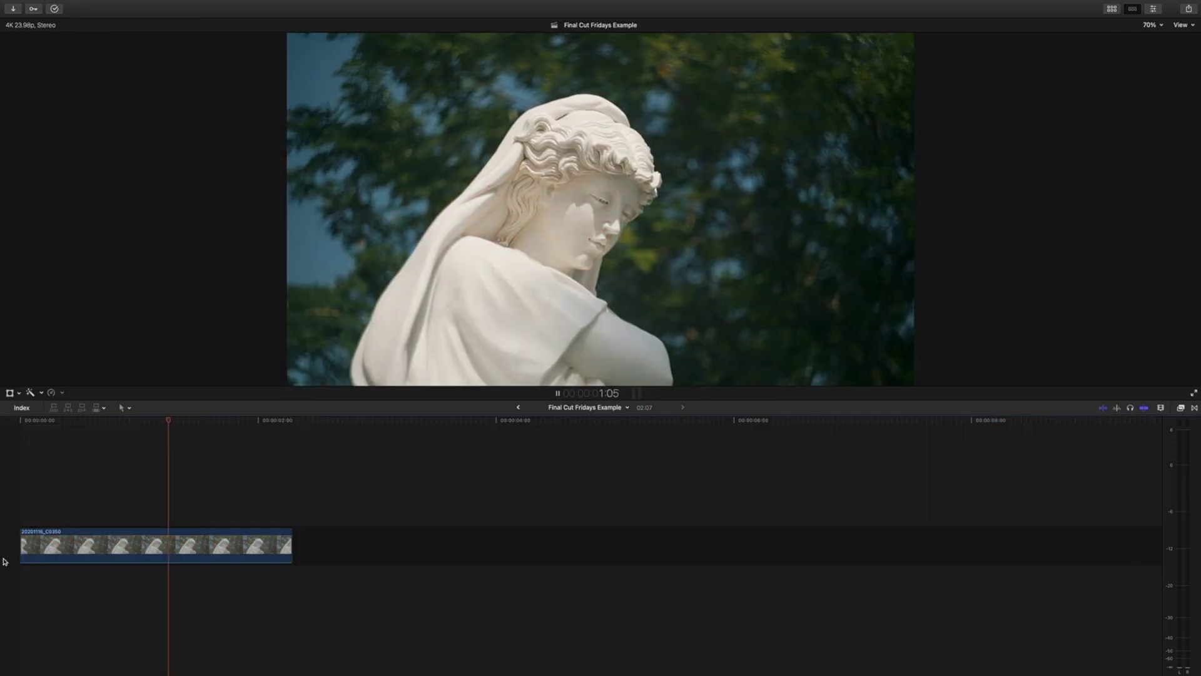
Paste a copy of statue clip 20201116_C0350 after itself, then undo the paste.
click(38, 551)
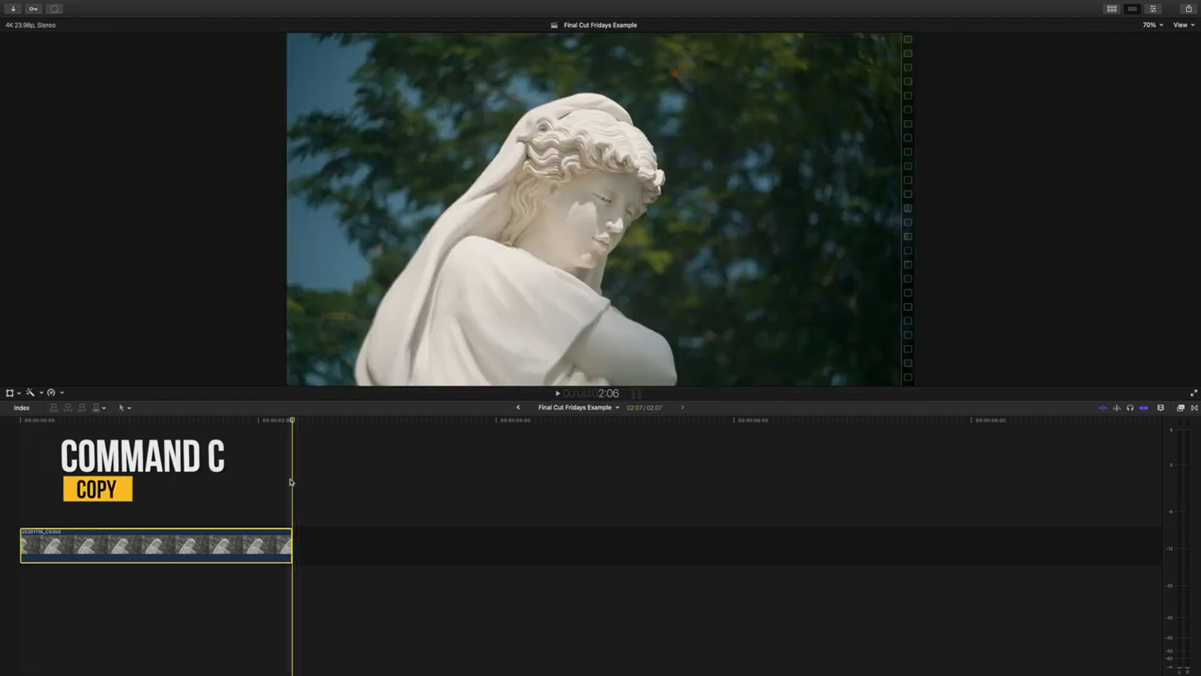
key(super+v)
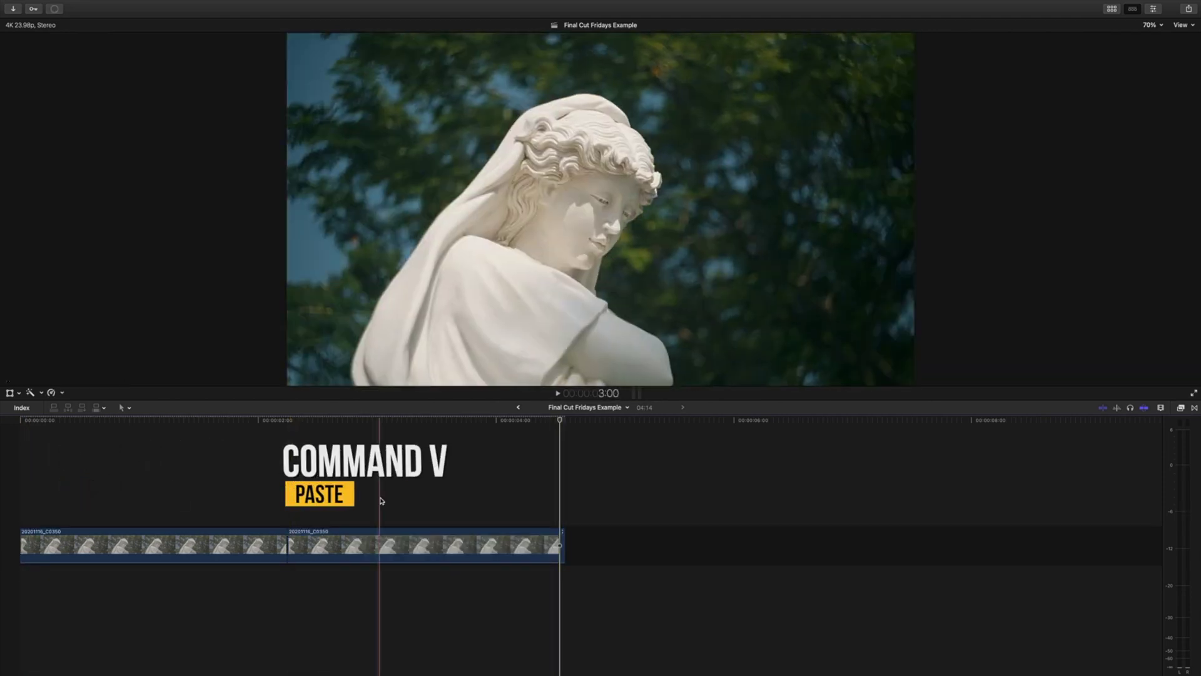
key(super+z)
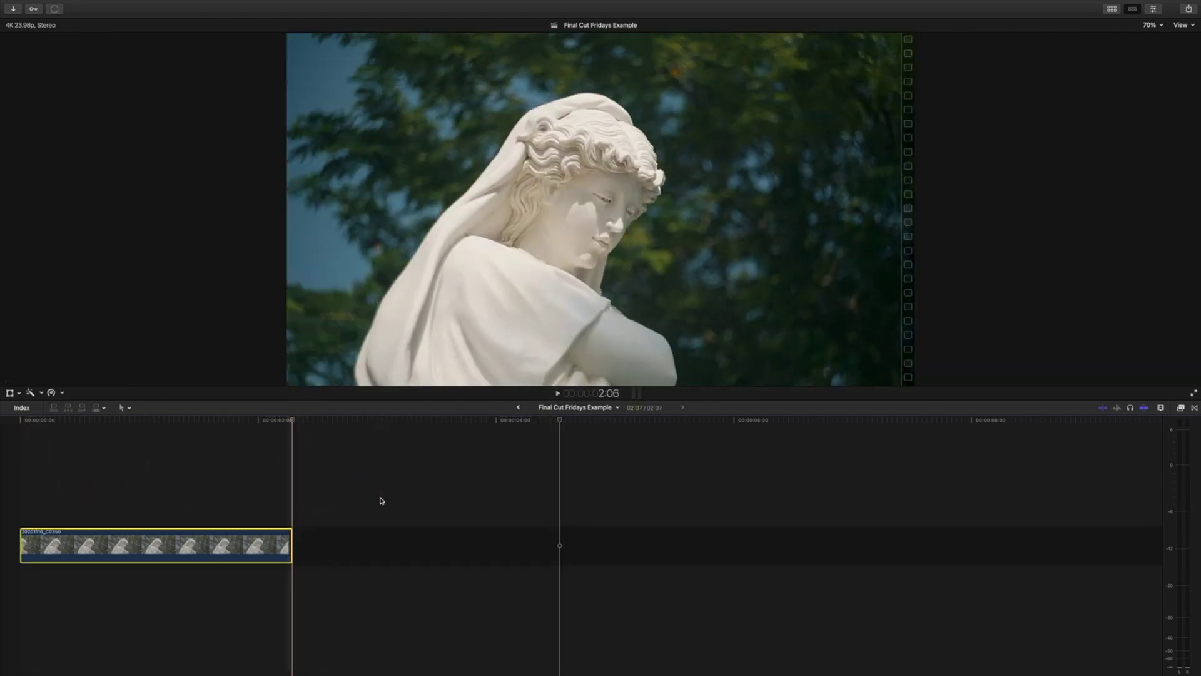
Option-drag copies of the statue clip above the original as connected clips.
click(212, 477)
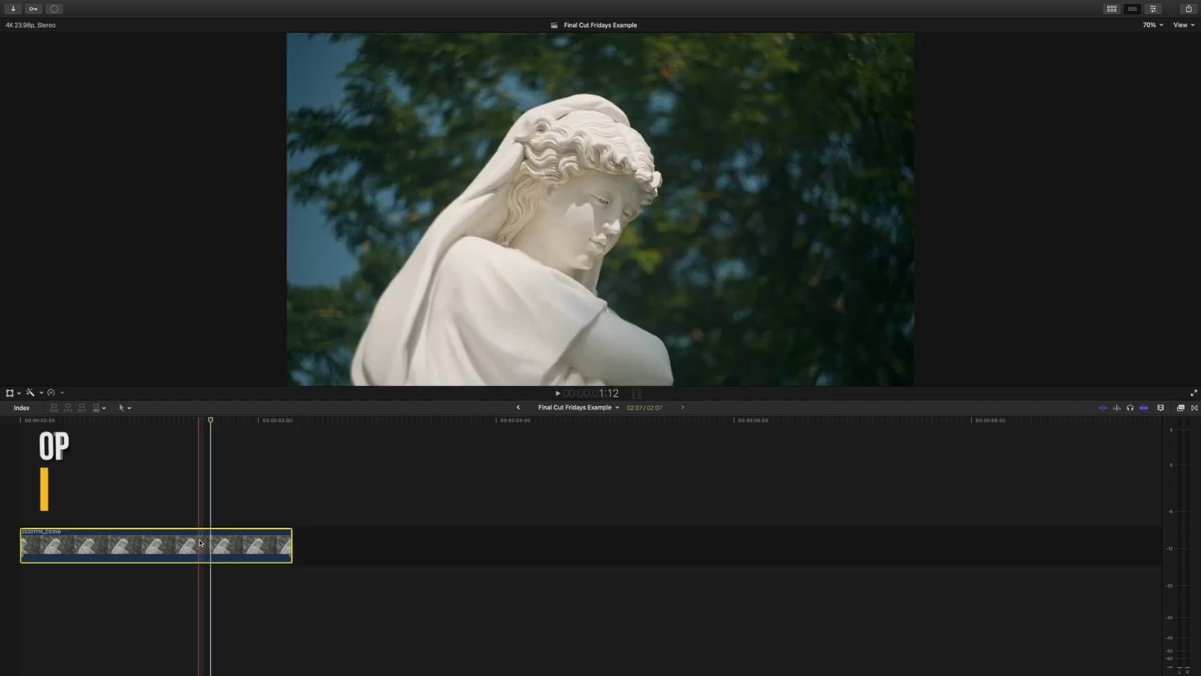
drag(213, 521, 468, 501)
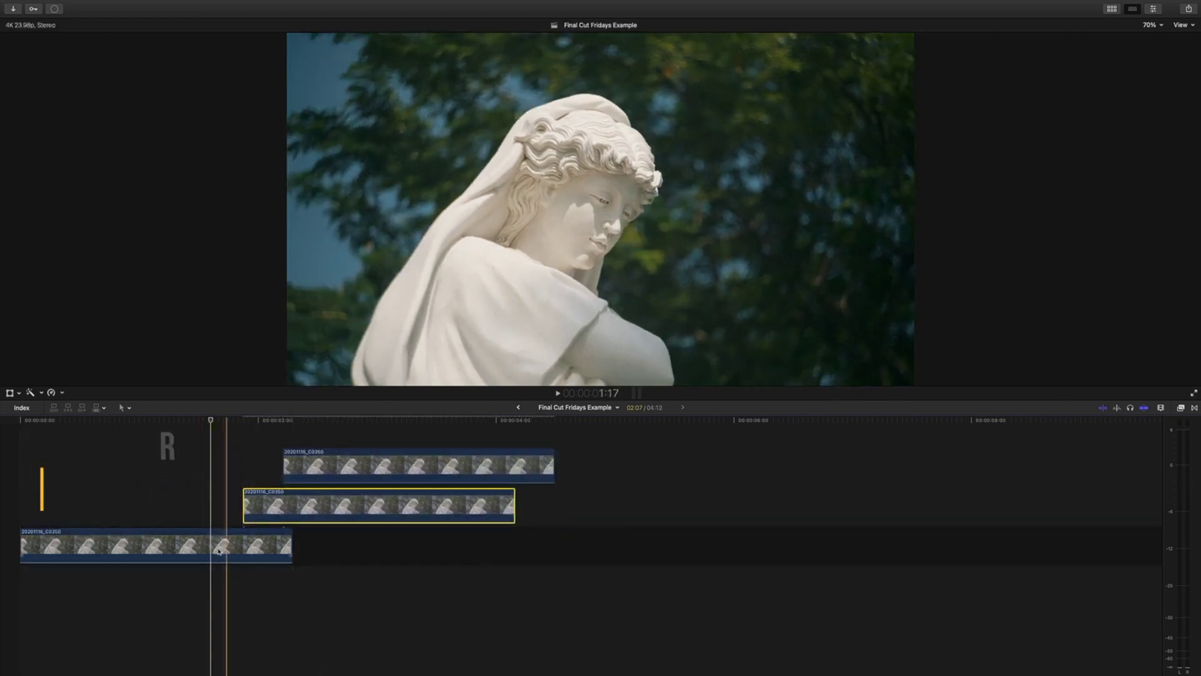
drag(166, 545, 449, 546)
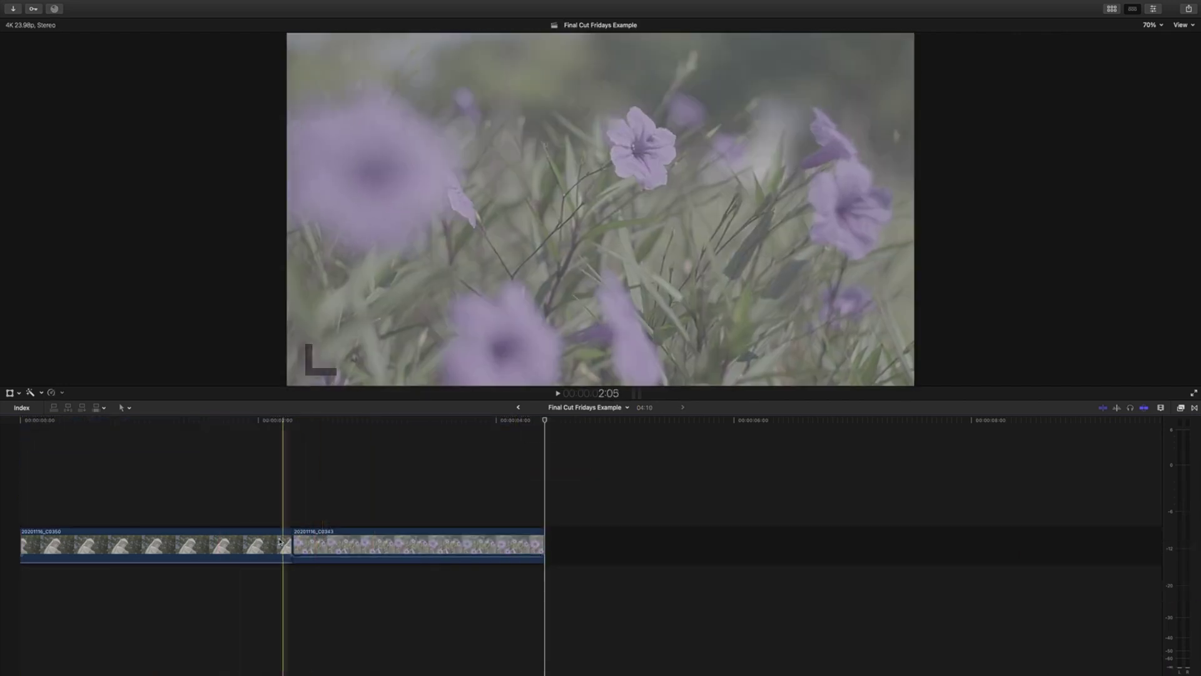
Paste the statue clip's Custom LUT, Color Curves, Color Board and volume onto 20201116_C0343, excluding Retiming.
key(c)
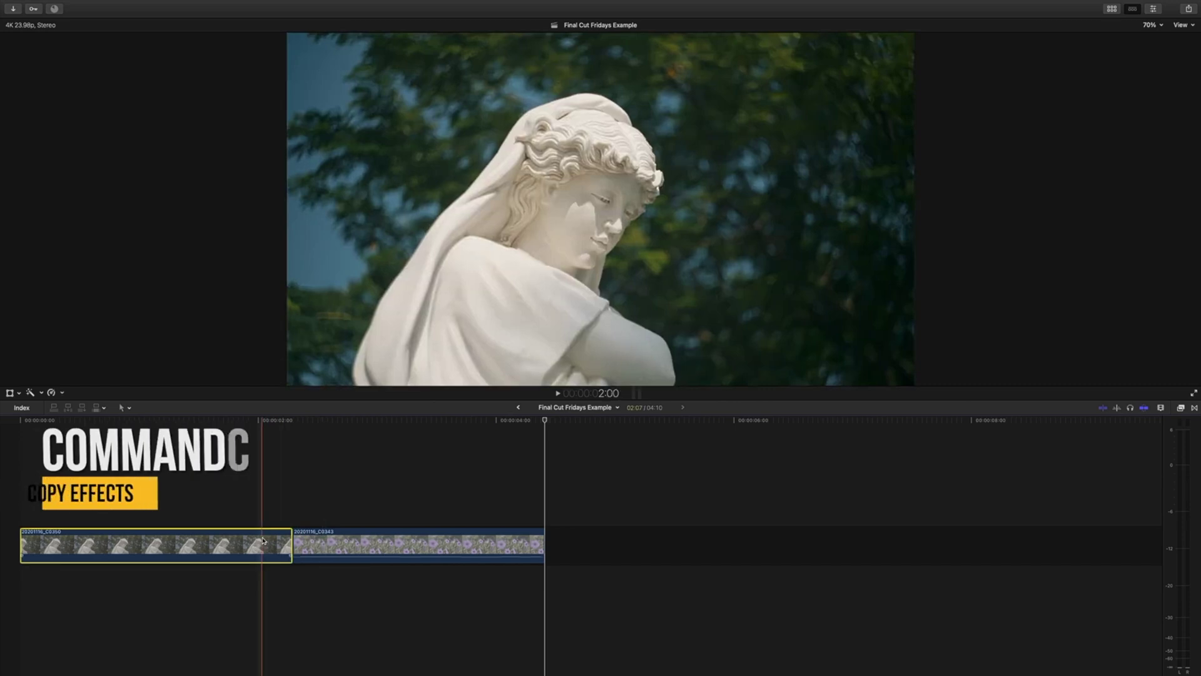
click(351, 538)
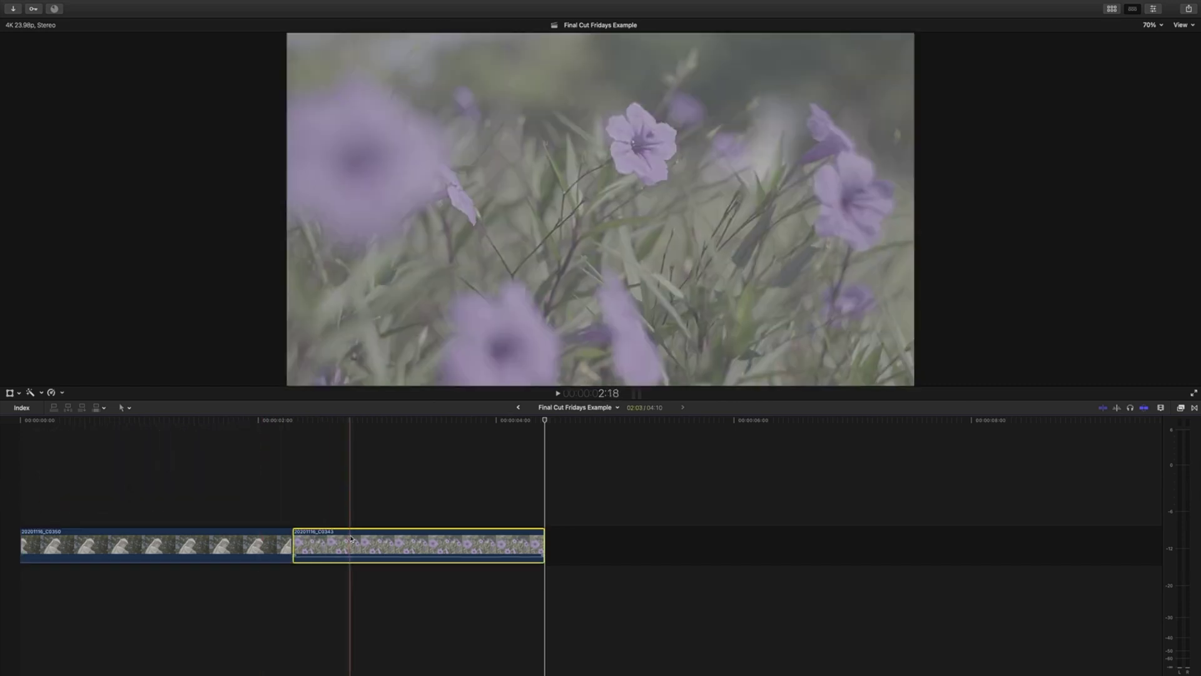
key(super+shift+v)
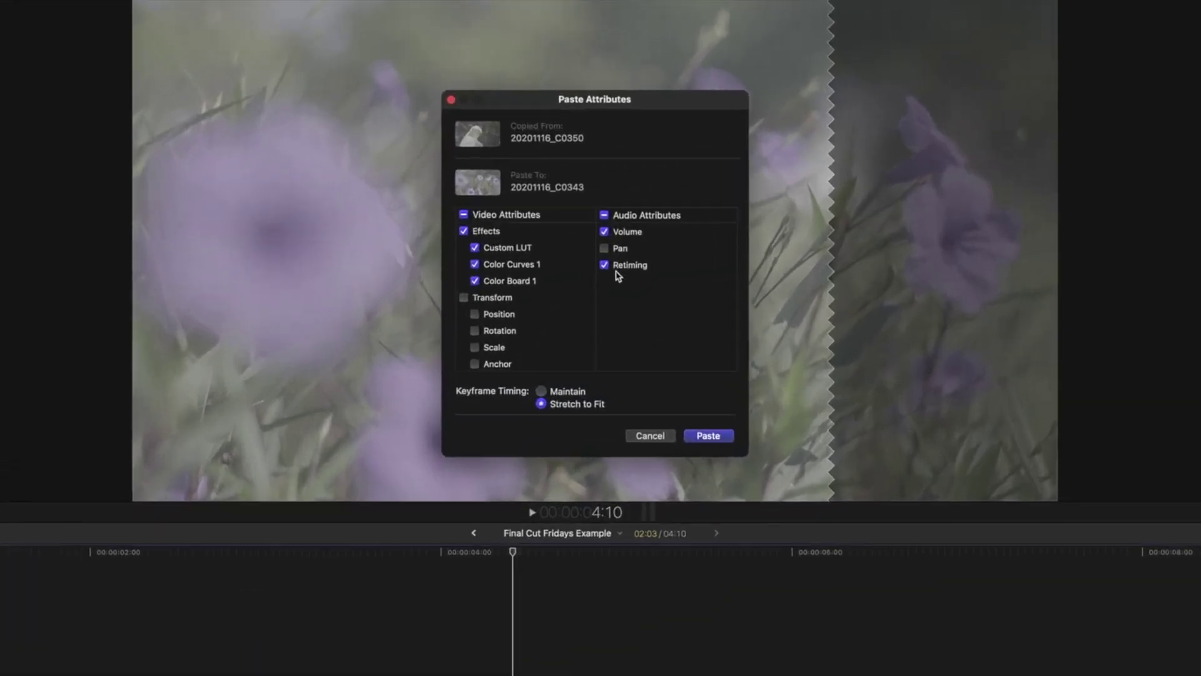
click(607, 225)
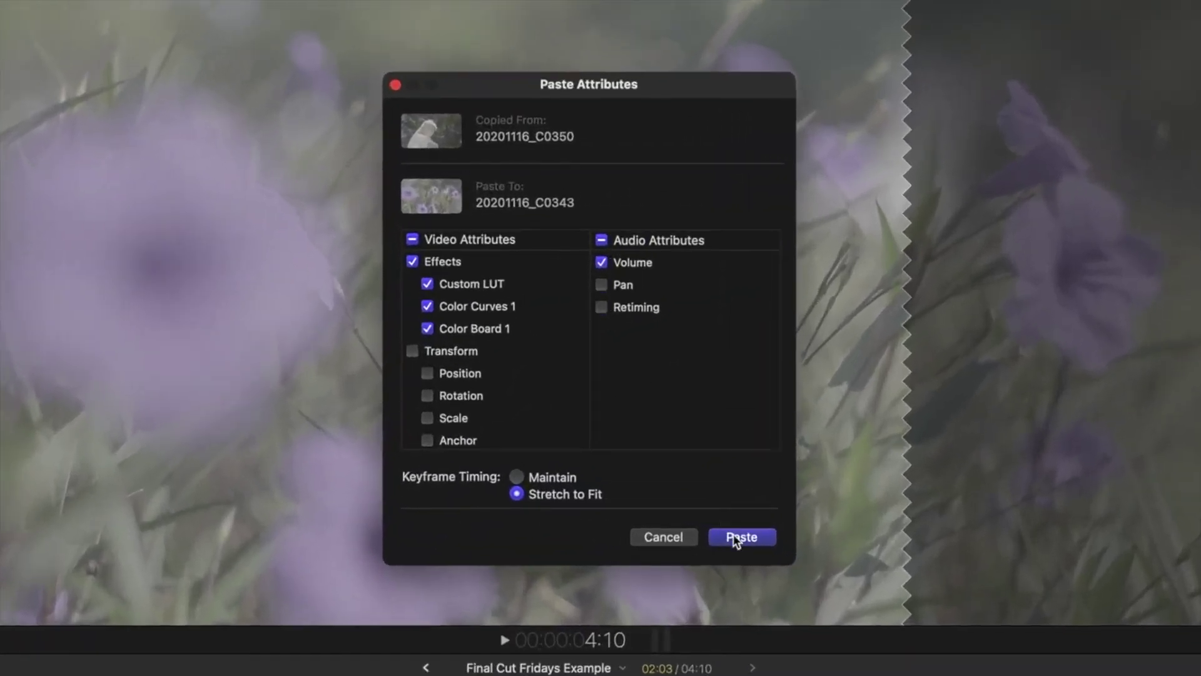
click(734, 535)
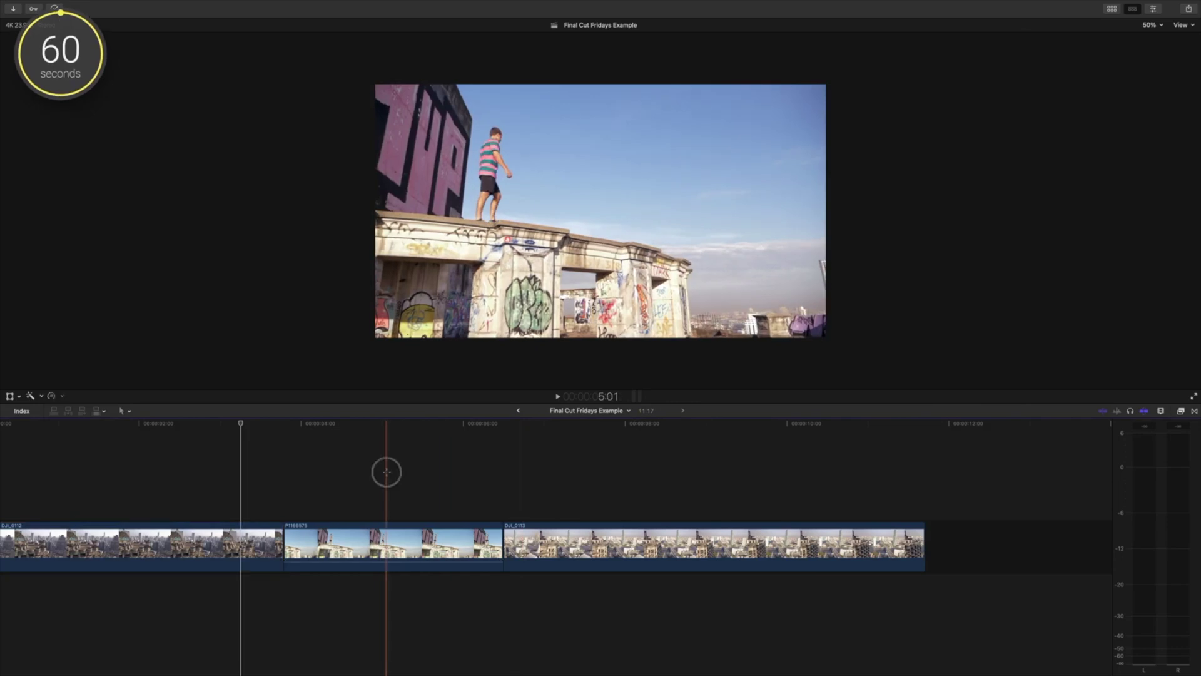
With the Trim tool, slip P1166575's media by +00:13.00.
click(386, 471)
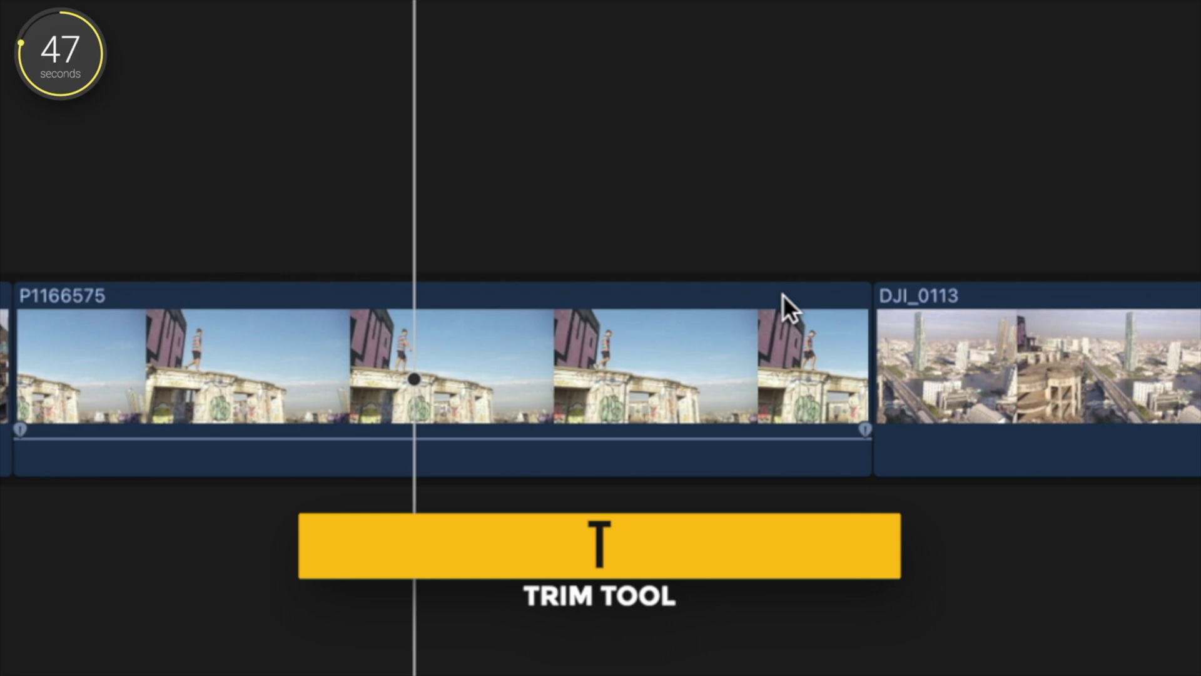
key(t)
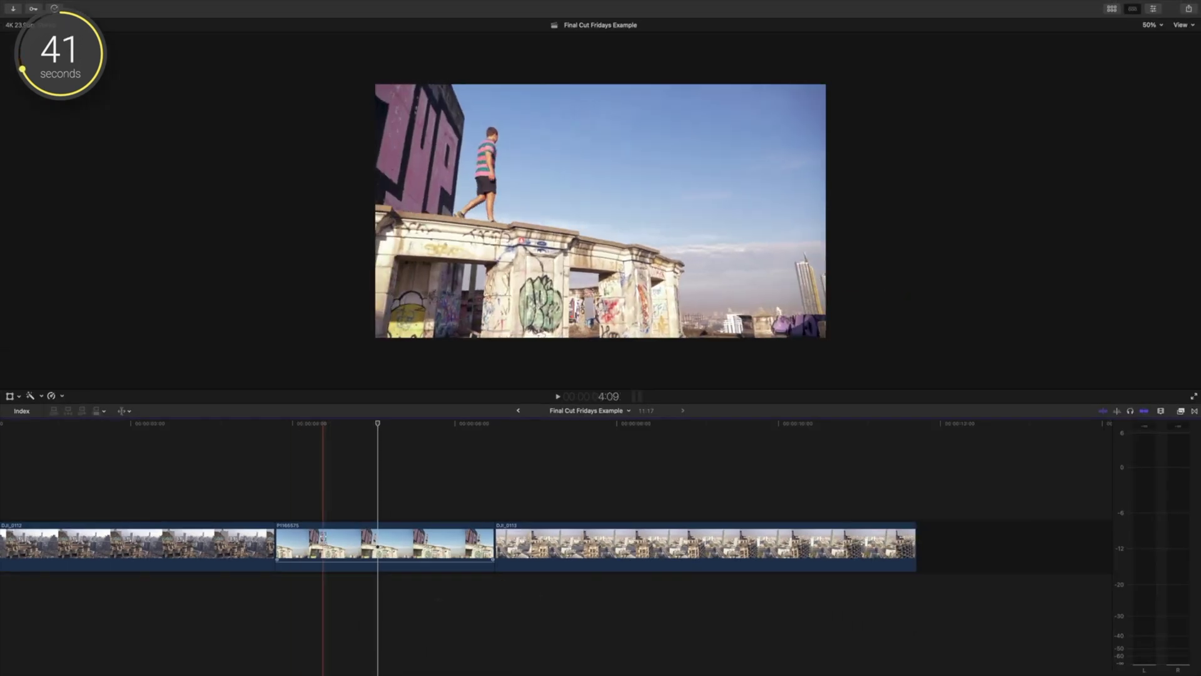
drag(378, 547, 362, 542)
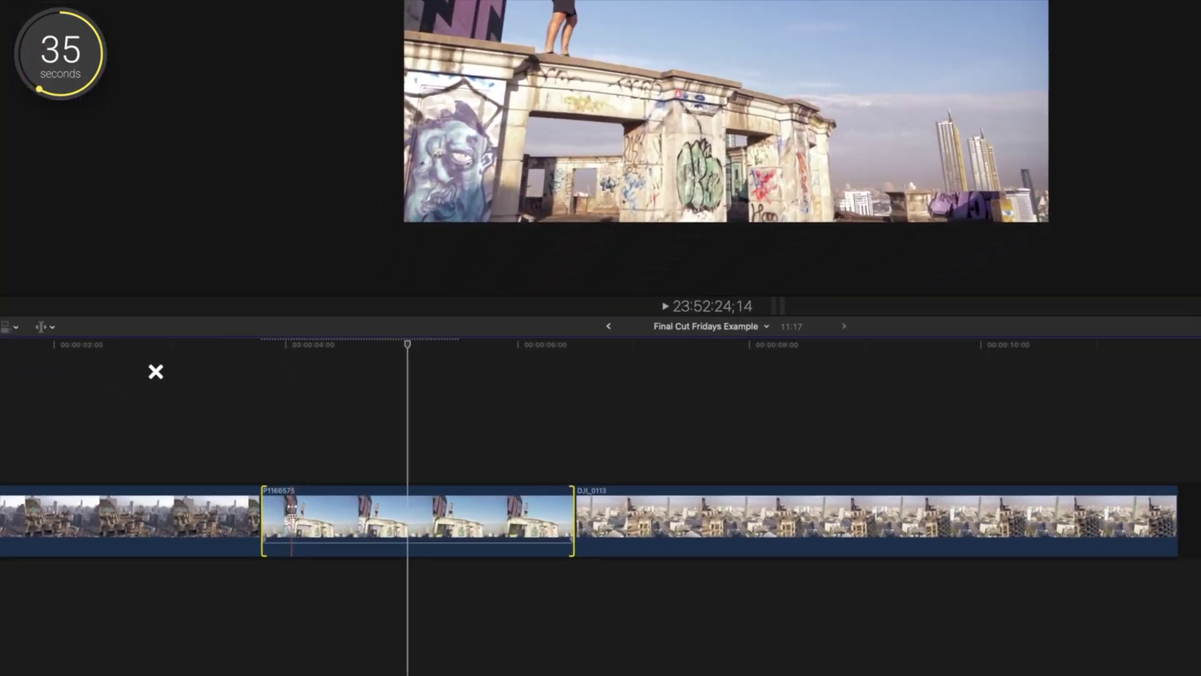
drag(292, 506, 410, 503)
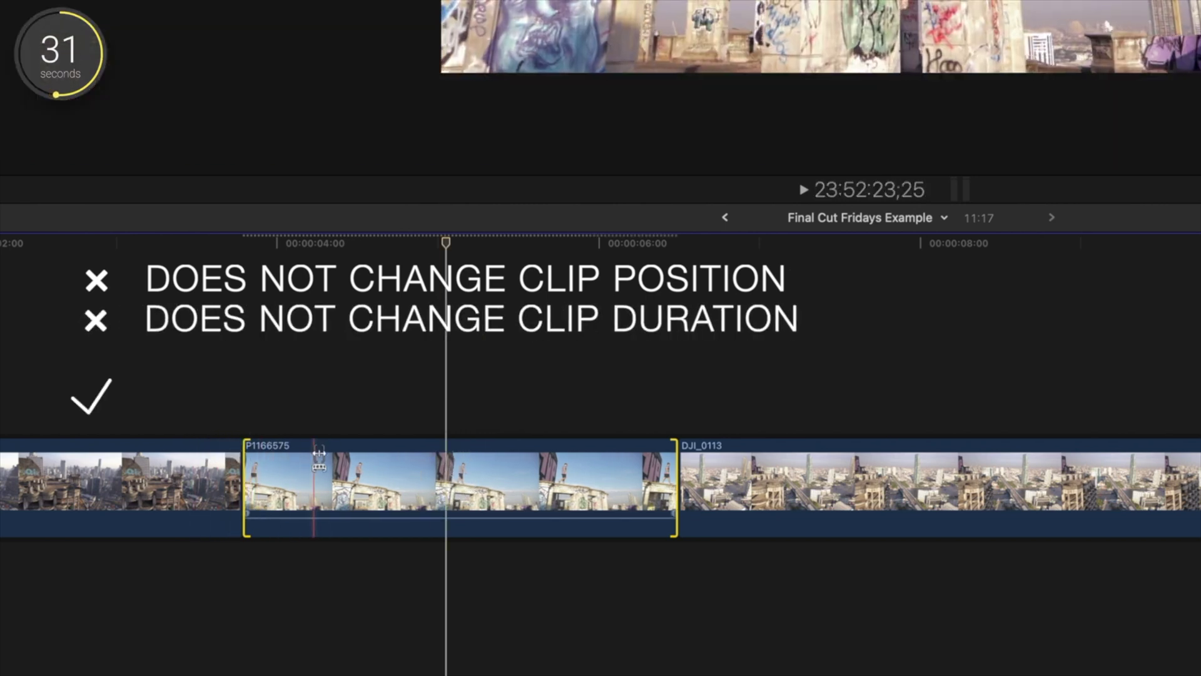
drag(316, 473, 403, 475)
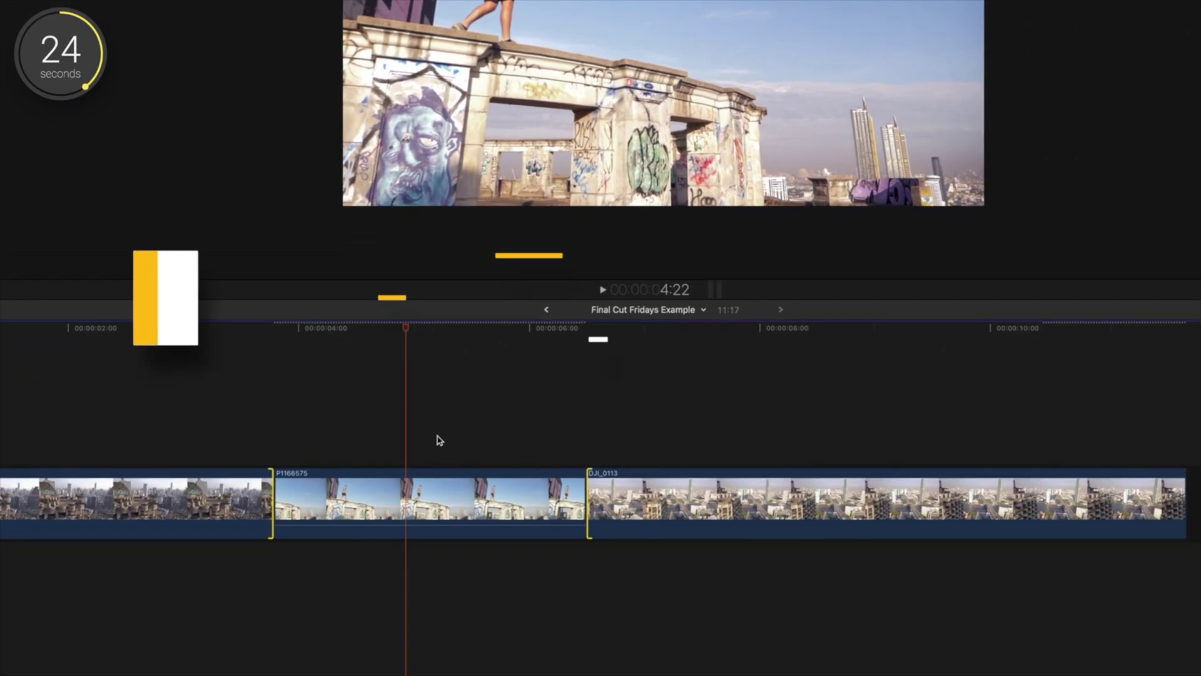
With the Trim tool, Option-drag P1166575 to slide it earlier between its neighbouring clips.
key(t)
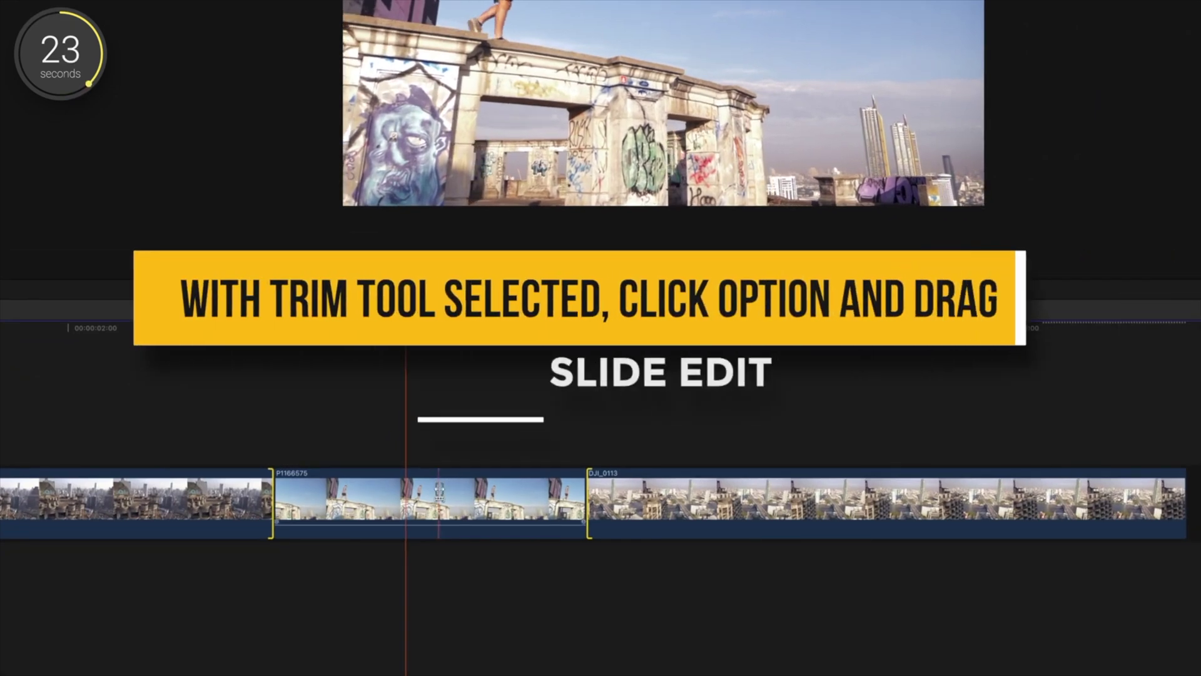
drag(438, 494, 652, 509)
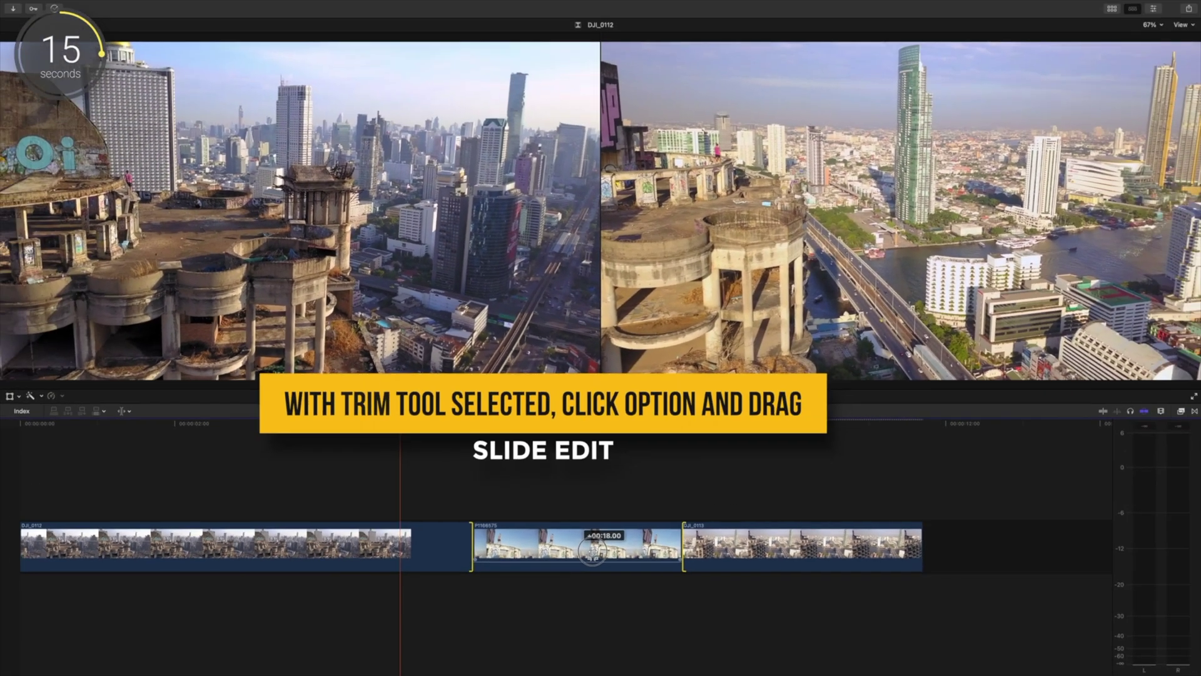
mouse_move(591, 551)
mouse_down()
mouse_move(689, 550)
mouse_move(585, 550)
mouse_up()
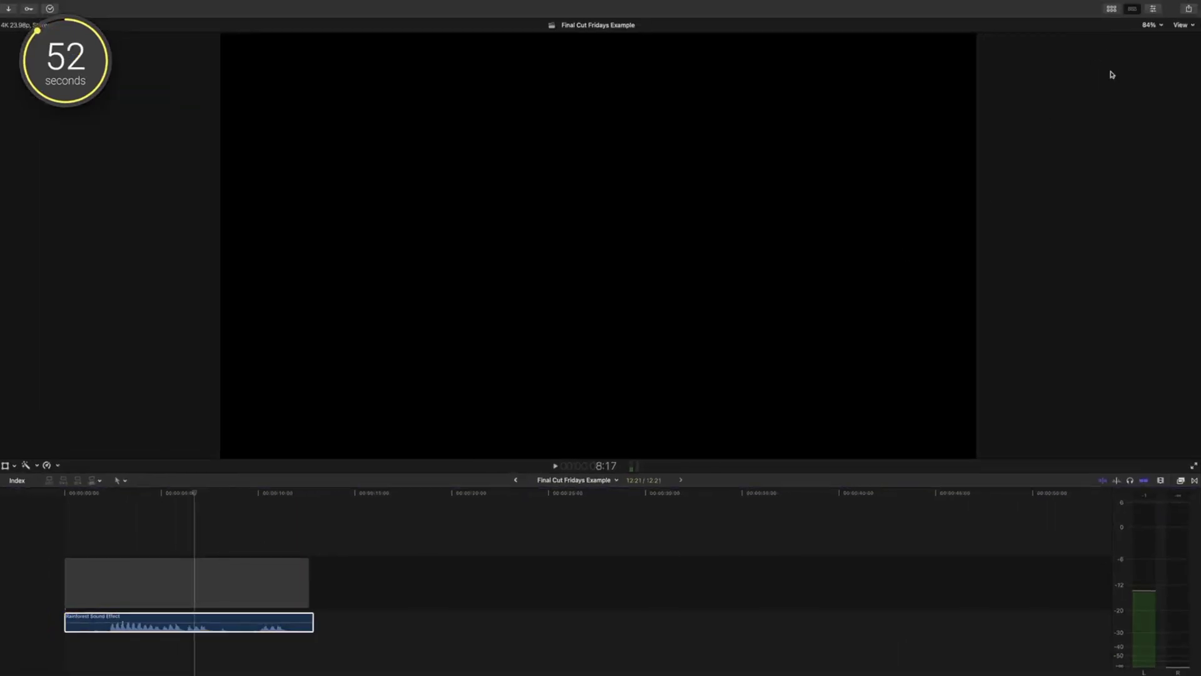
Change the Rainforest Sound Effect clip's audio from Stereo to Dual Mono, giving Dialogue-1 and Dialogue-2.
click(1153, 8)
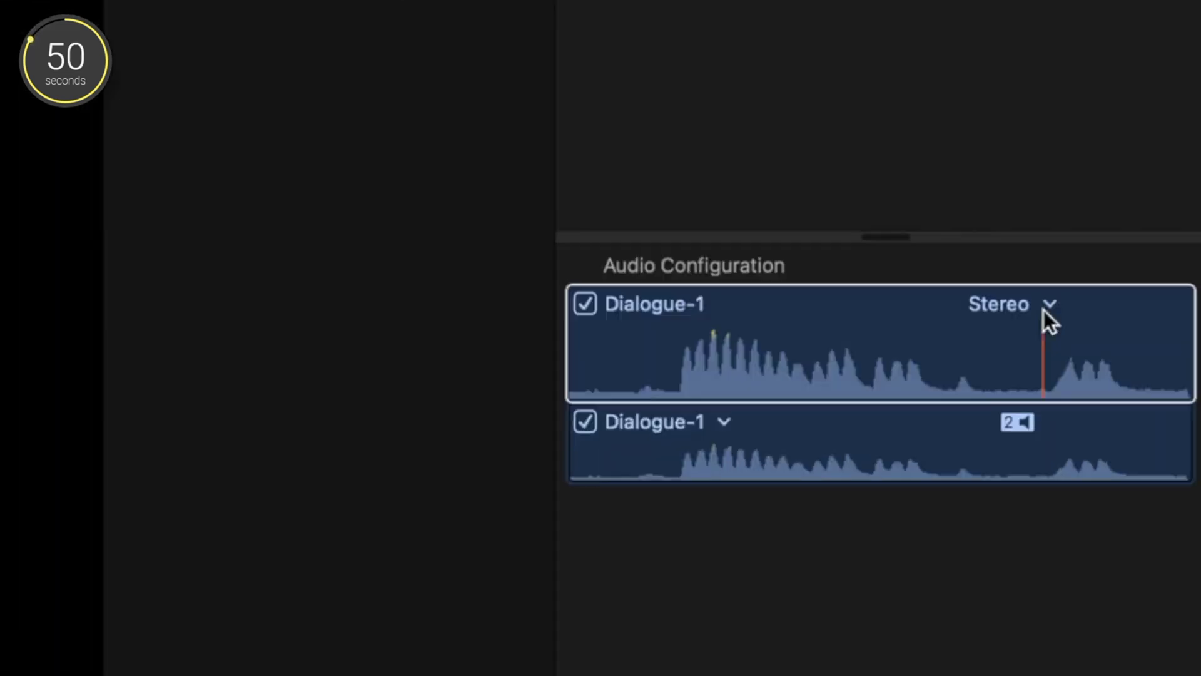
click(1107, 632)
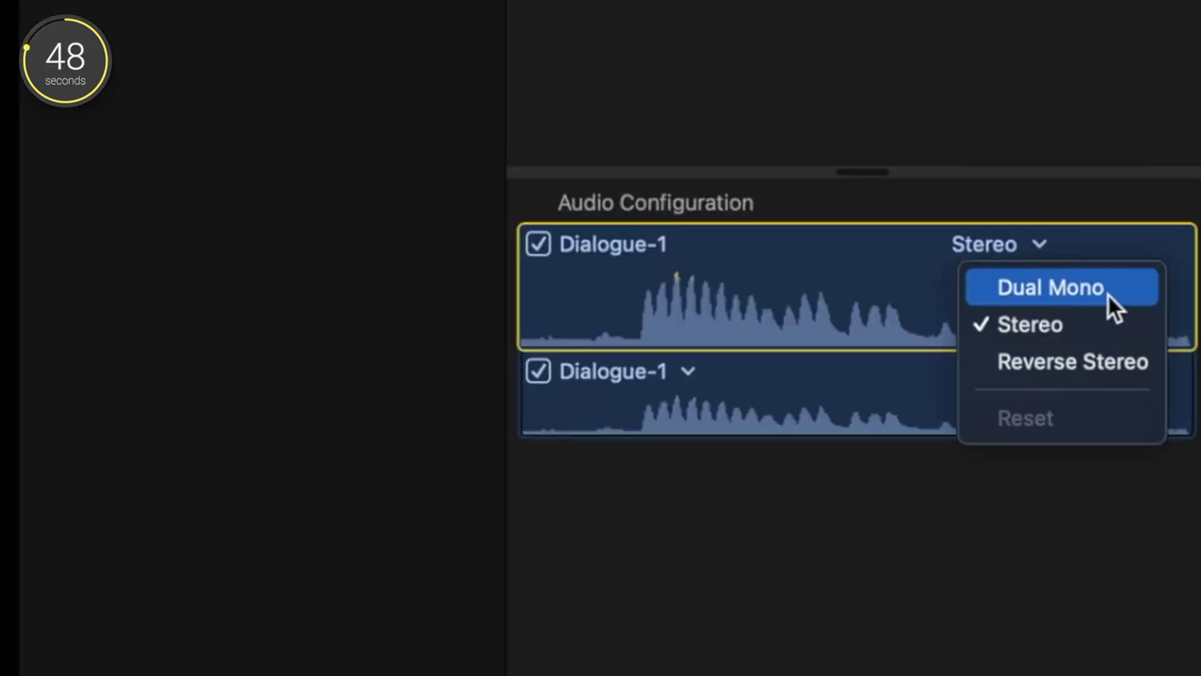
click(1107, 292)
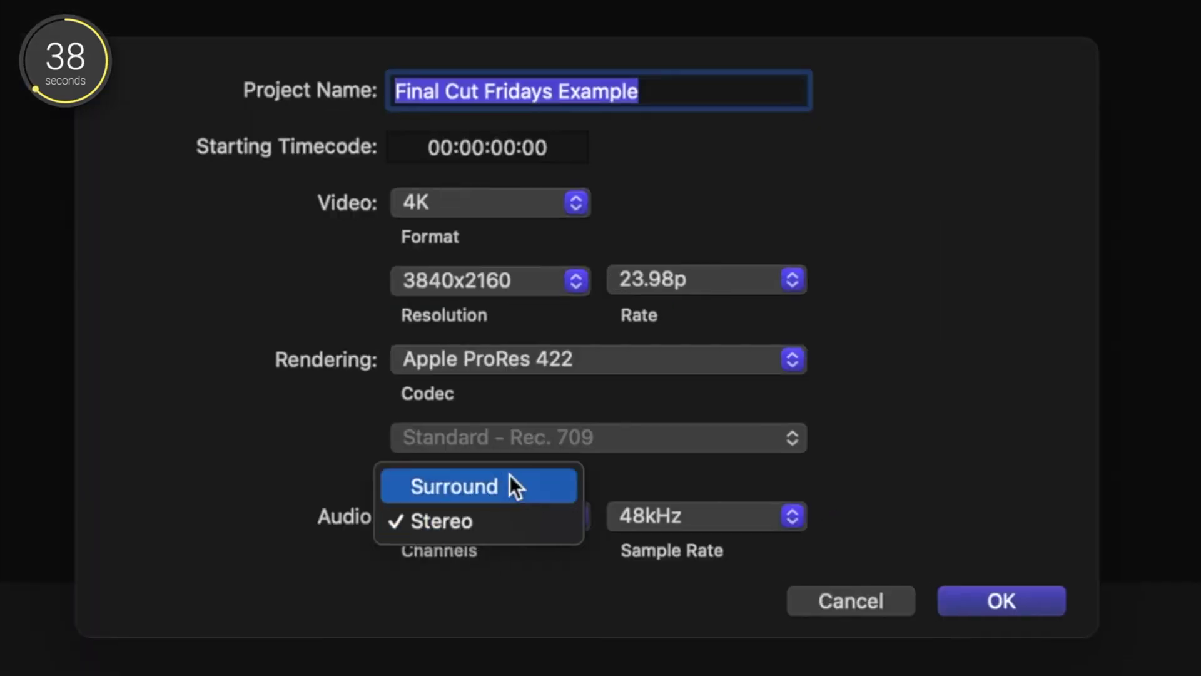
Set the project audio channels to Surround and give the Jungle Day clip Create Space pan mode.
click(509, 474)
click(1000, 595)
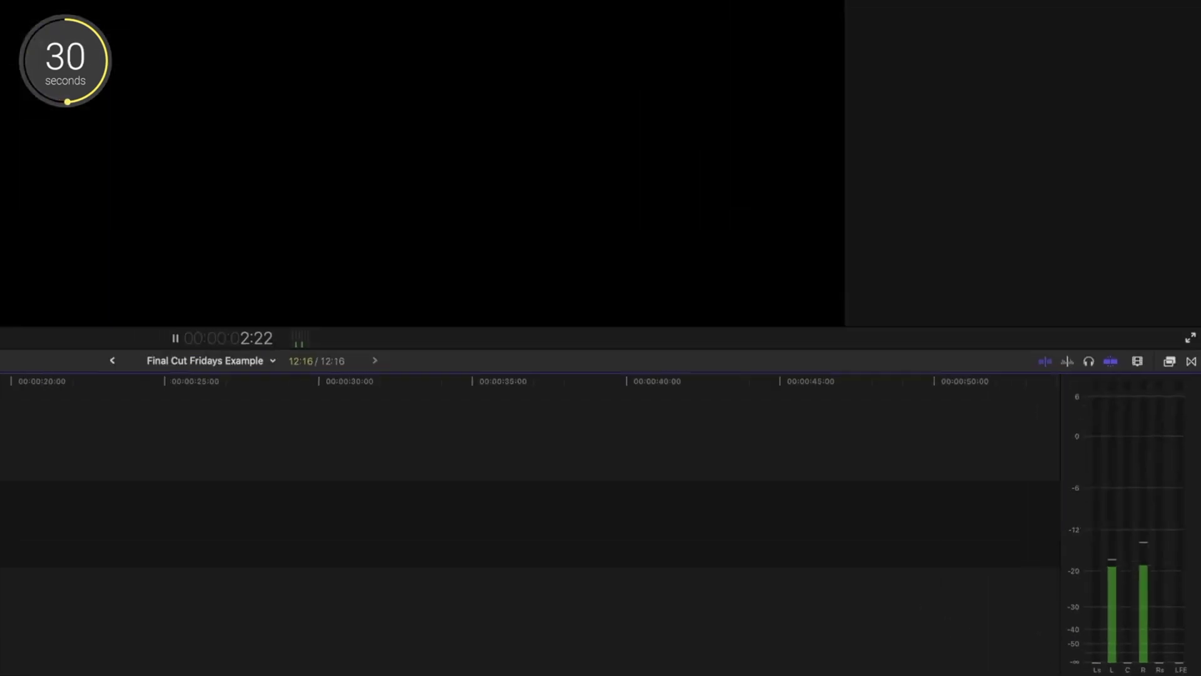
click(1153, 9)
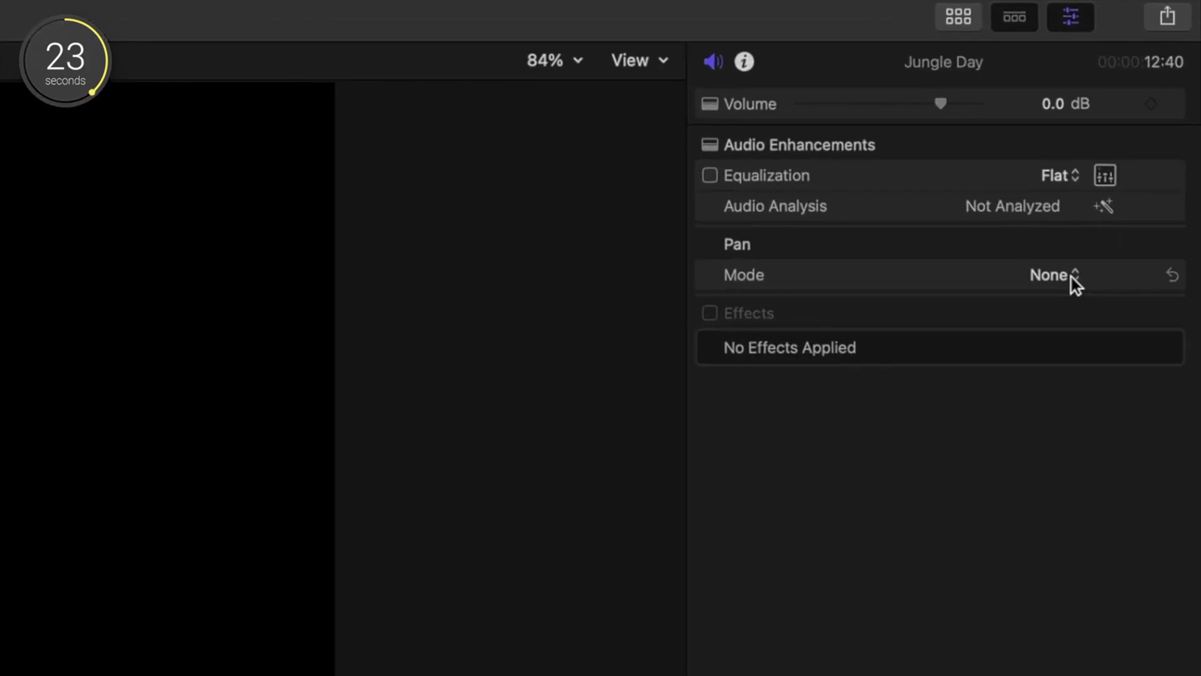
click(1075, 276)
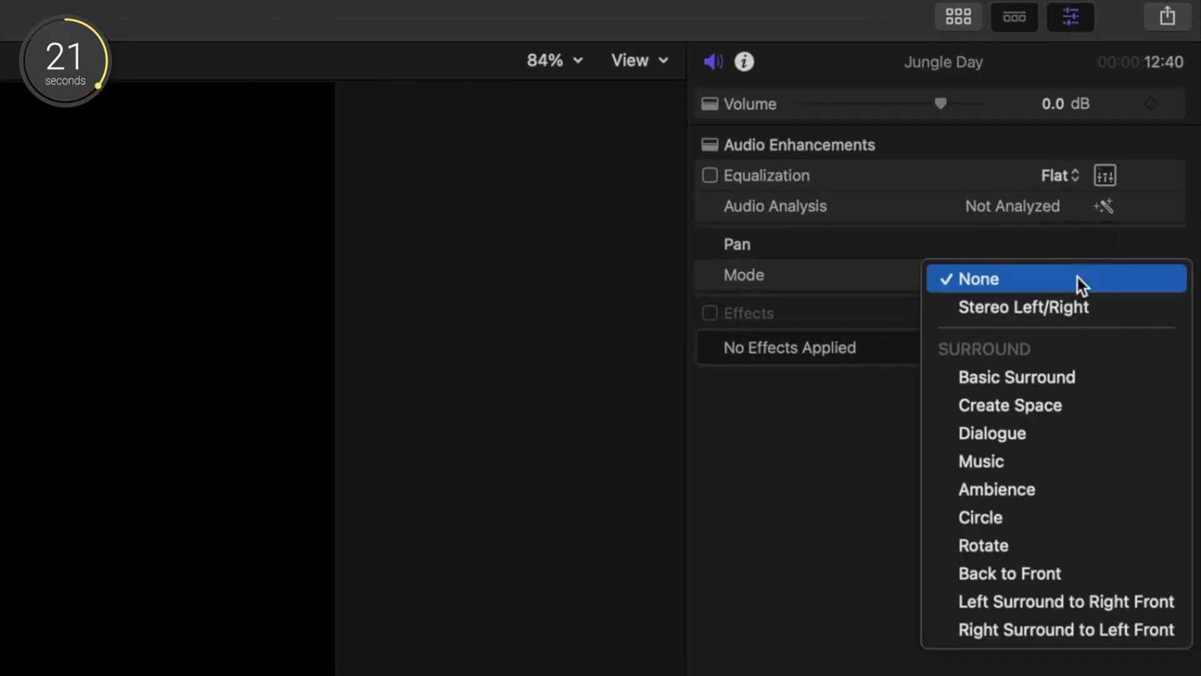
click(1093, 404)
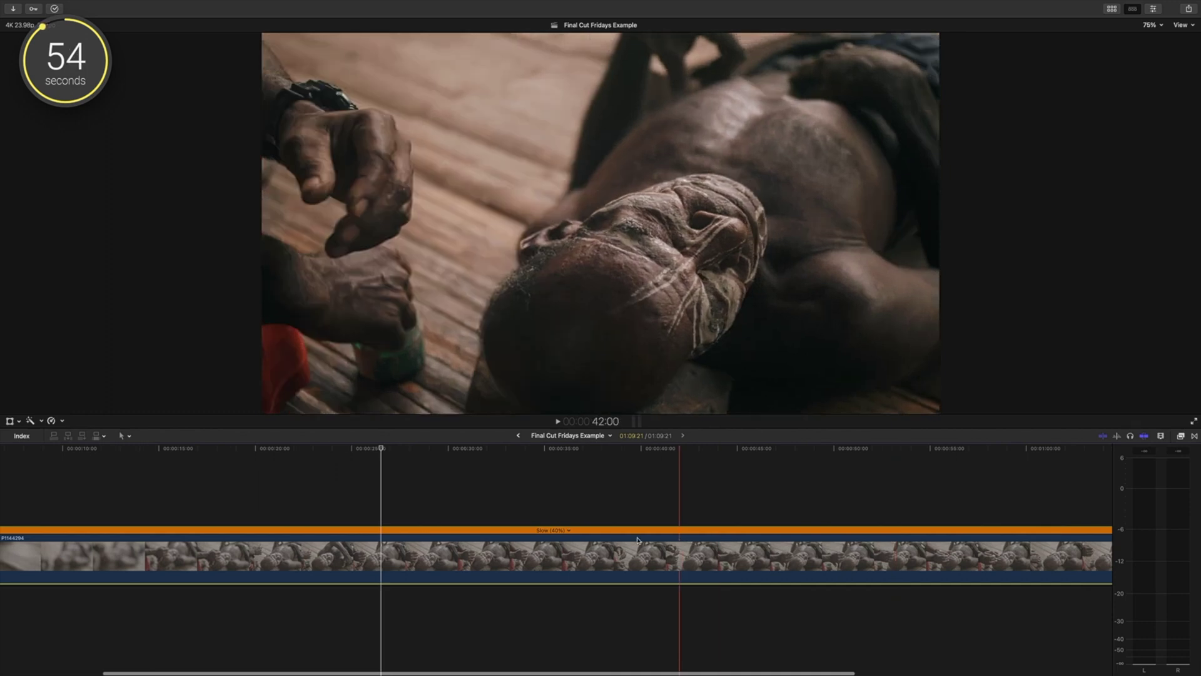
Blade the P1144294 clip at three points, then add two more cuts at the skimmer with Command-B.
key(b)
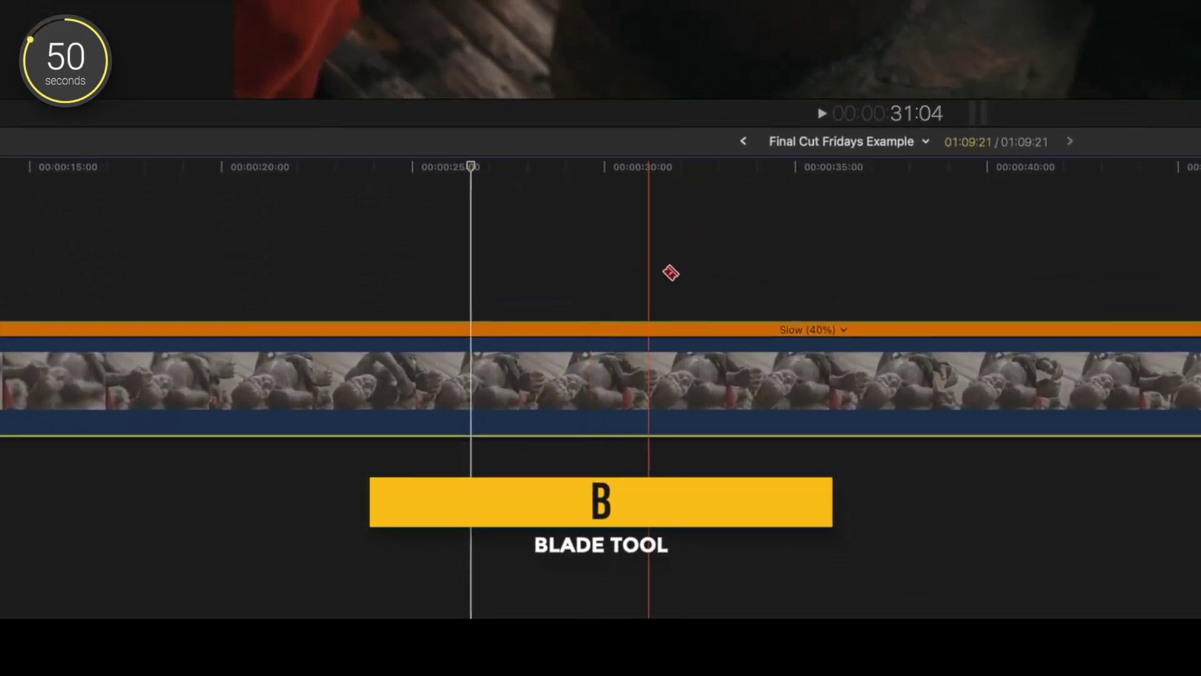
click(569, 381)
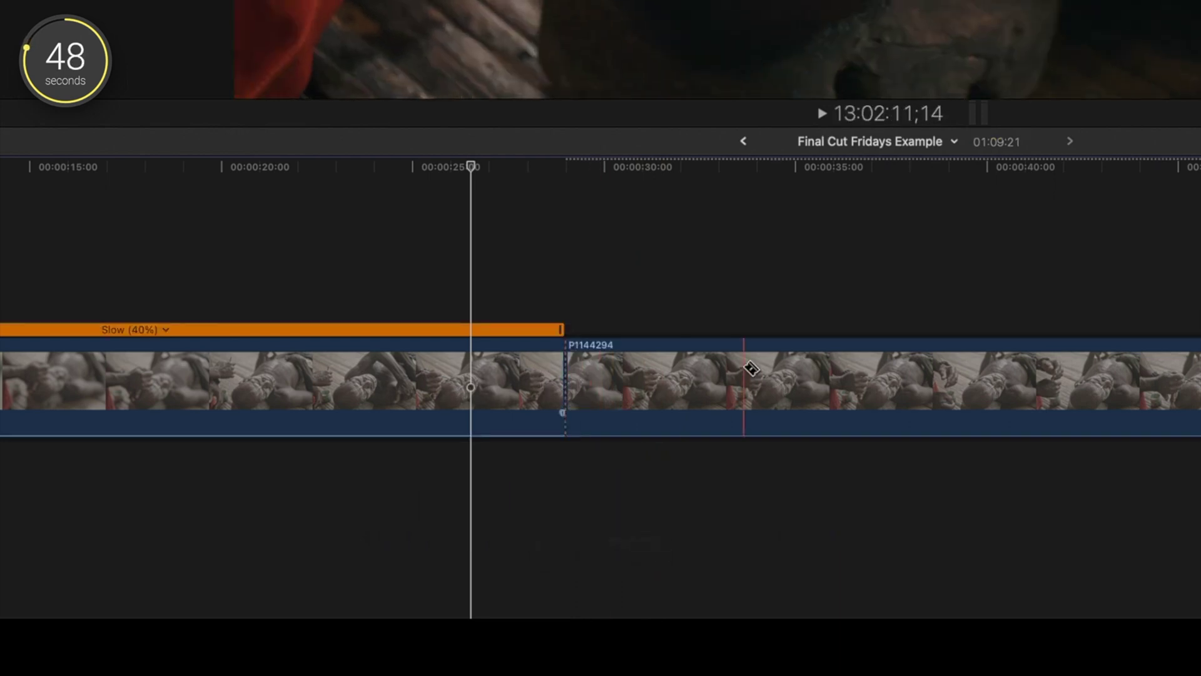
click(660, 373)
click(861, 373)
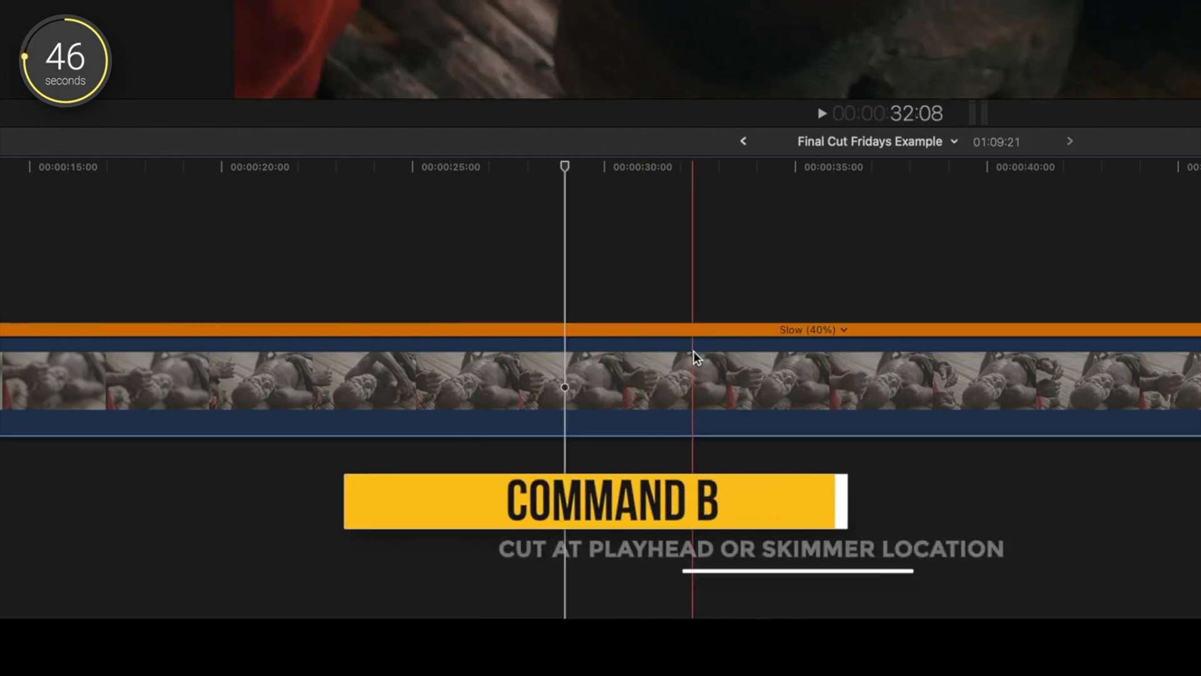
key(super+b)
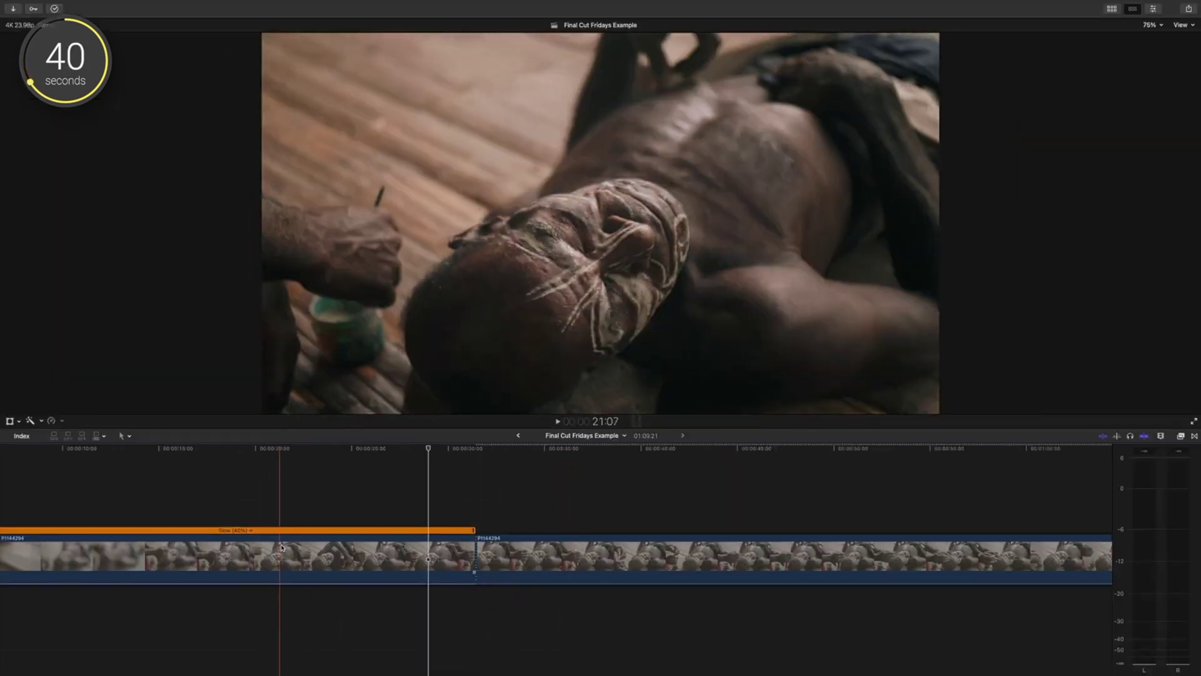
key(super+b)
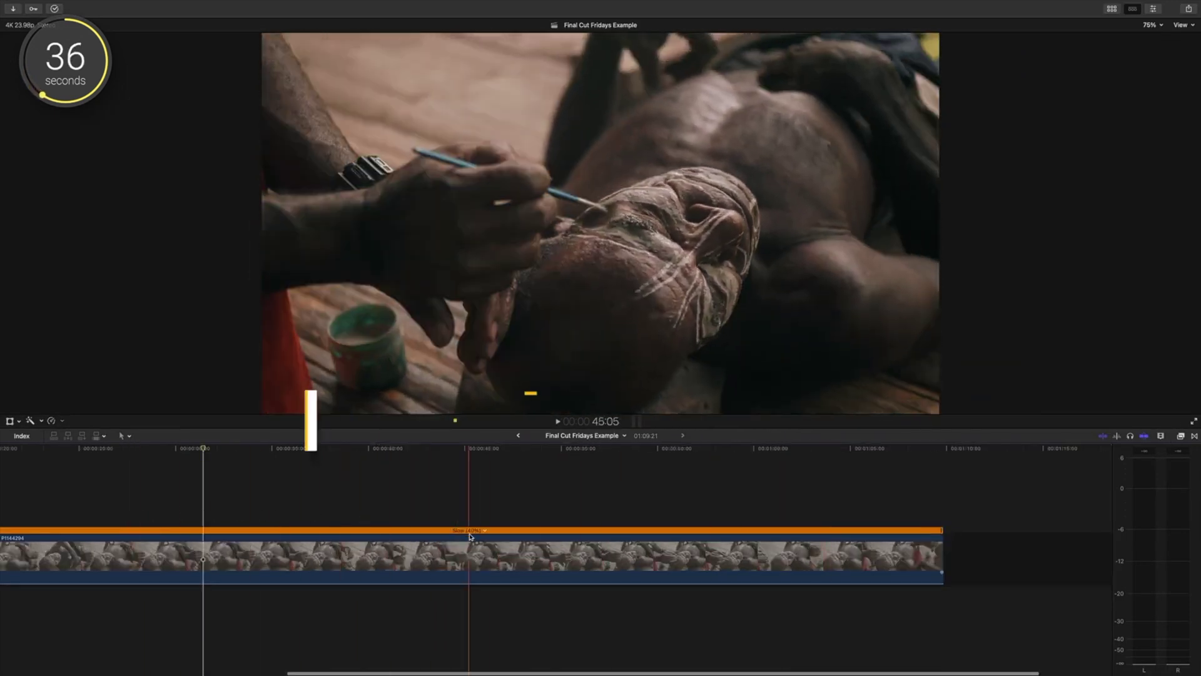
Trim off the clip's tail after the skimmer and fit the timeline to view.
click(345, 552)
key(alt+])
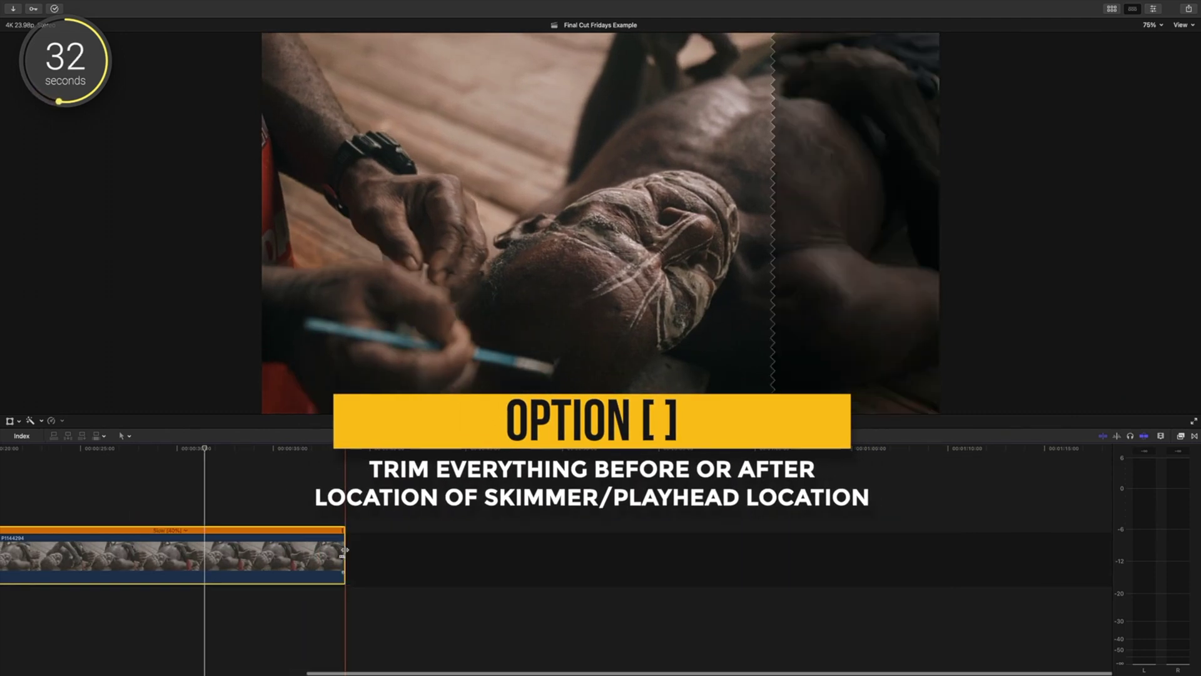
key(shift+z)
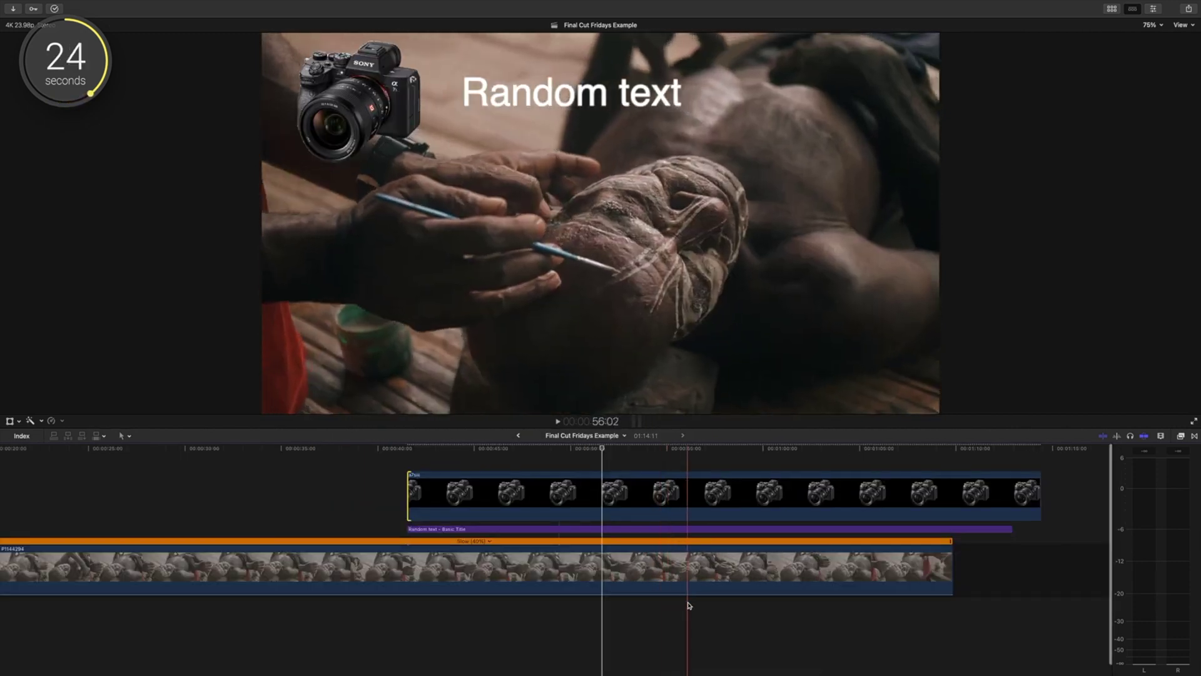
Trim the camera clip, title and main clip so all three end together at 57:07.
click(691, 605)
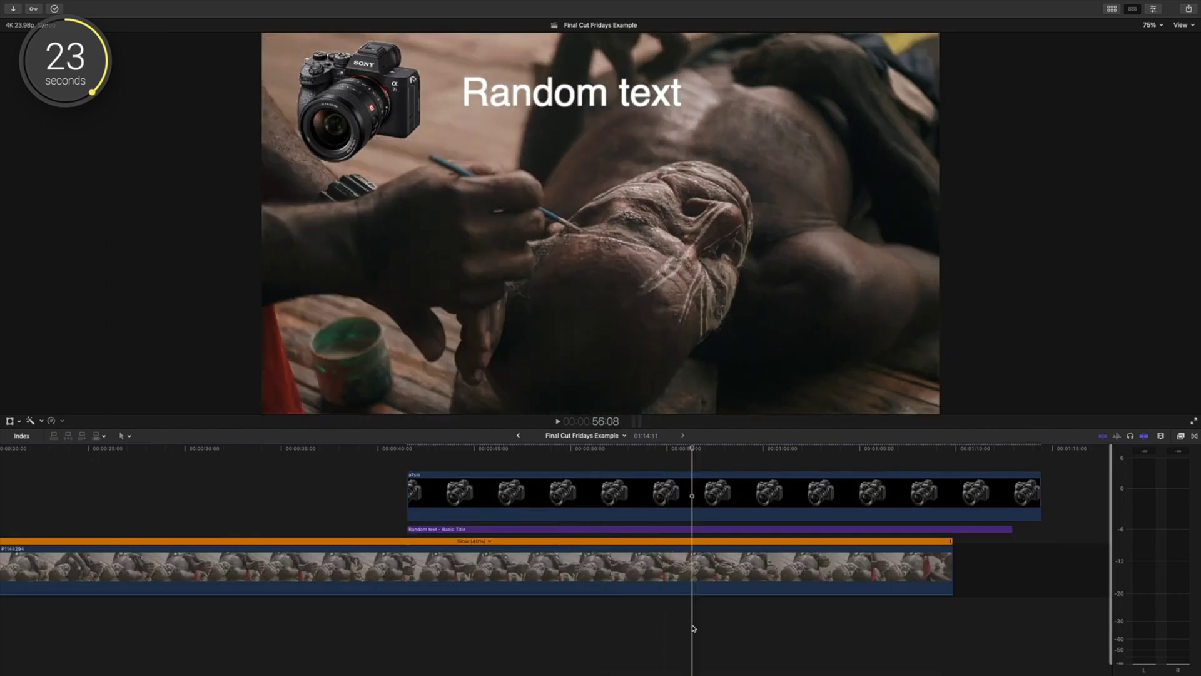
drag(707, 599, 714, 470)
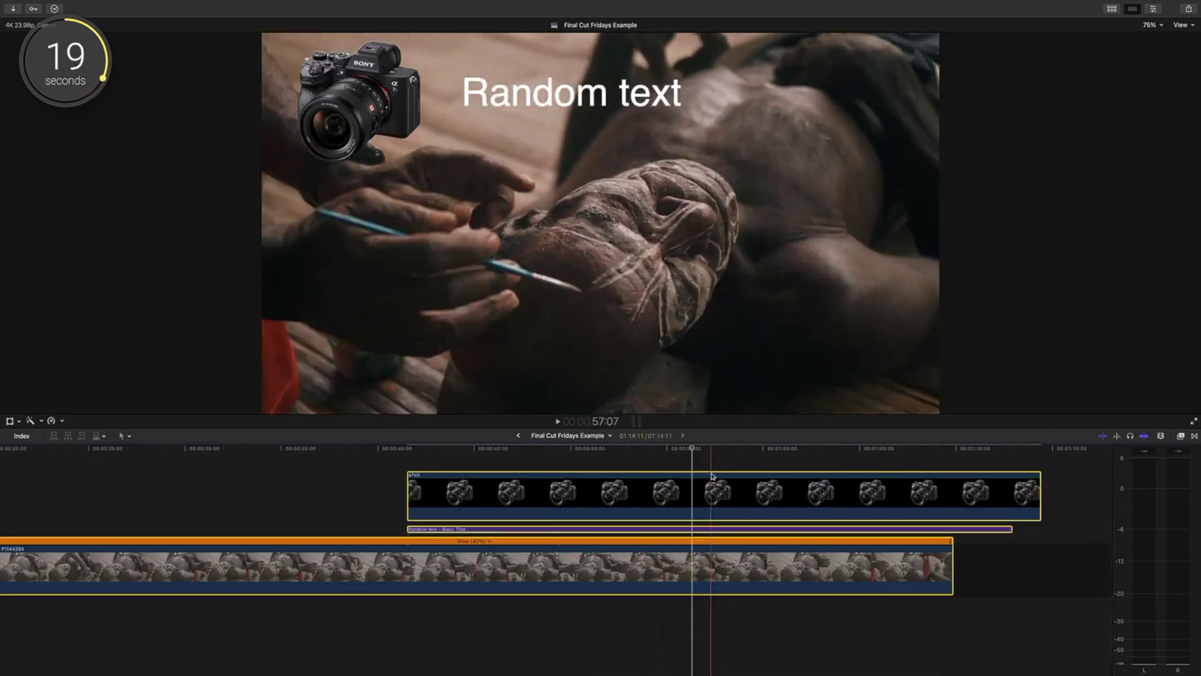
key(alt+bracketright)
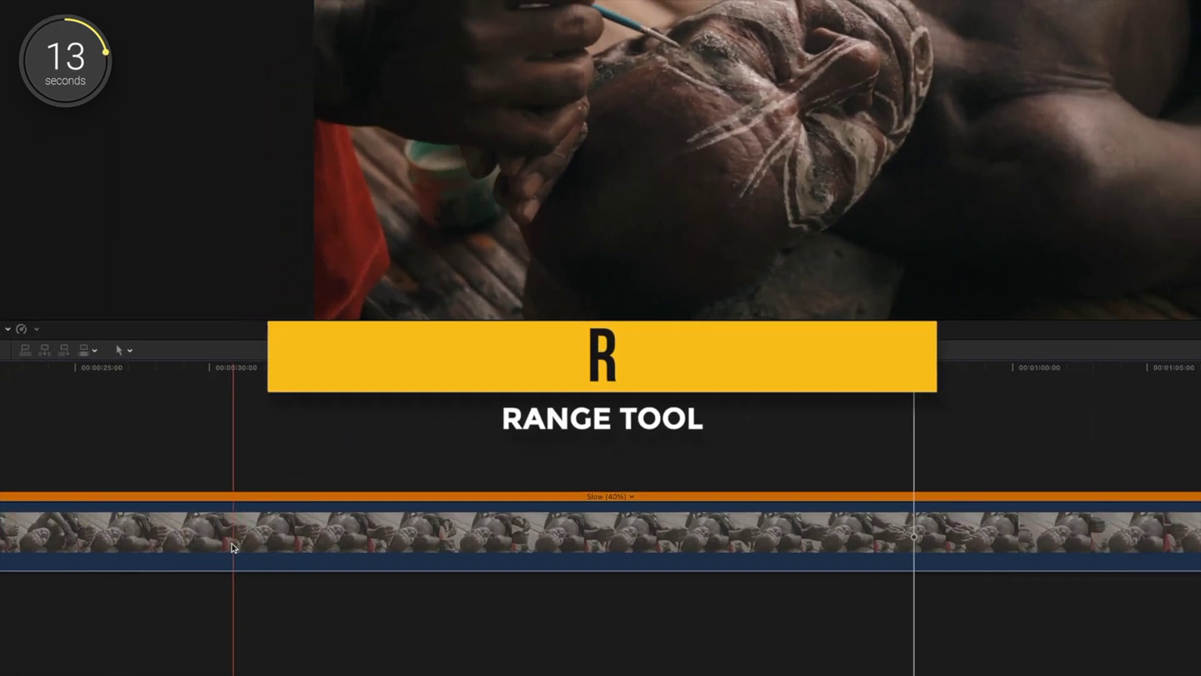
Delete a marked range from inside the clip, then extend its end and nudge it back one frame.
key(r)
drag(223, 545, 431, 552)
key(Delete)
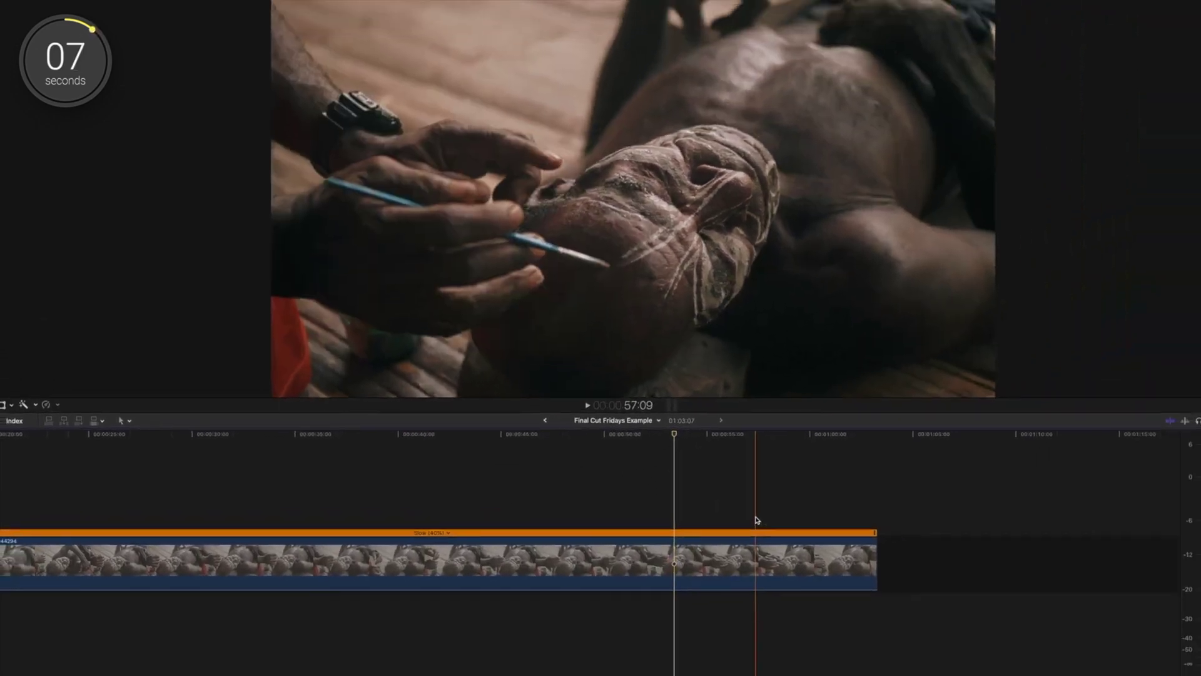
drag(1076, 532, 1093, 527)
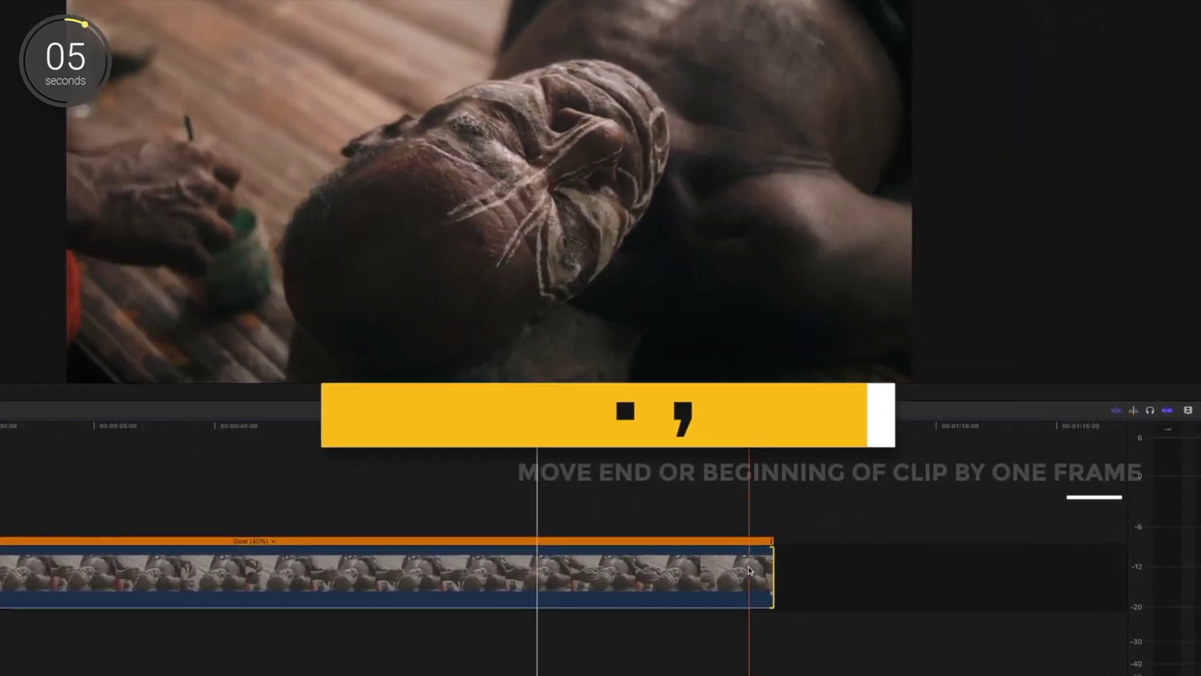
key(comma)
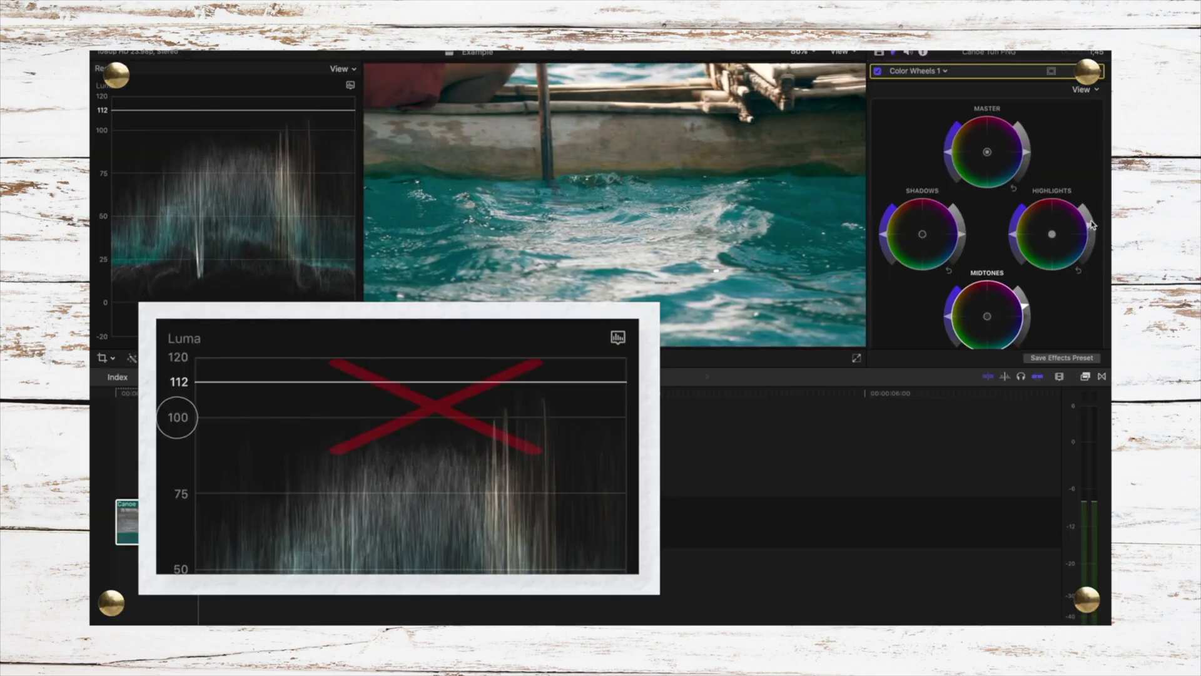
Raise the fan clip's Highlights and lower its Shadows in Color Wheels, checking the luma waveform.
drag(1091, 215, 1086, 234)
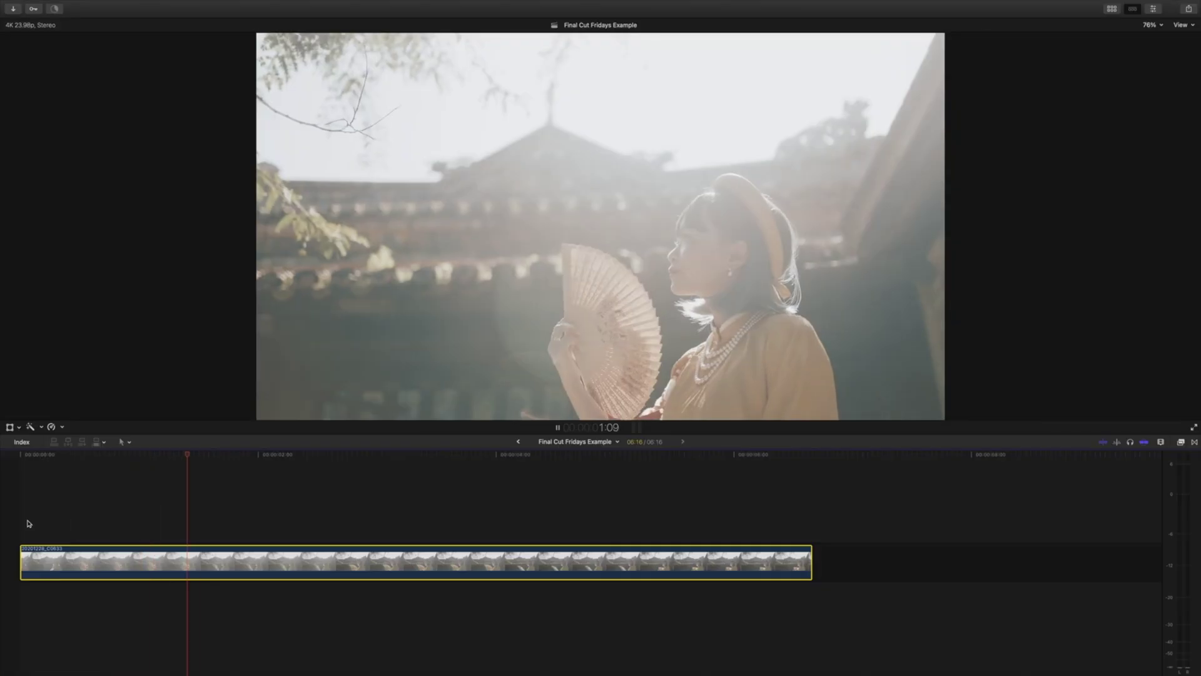
key(super+7)
key(super+6)
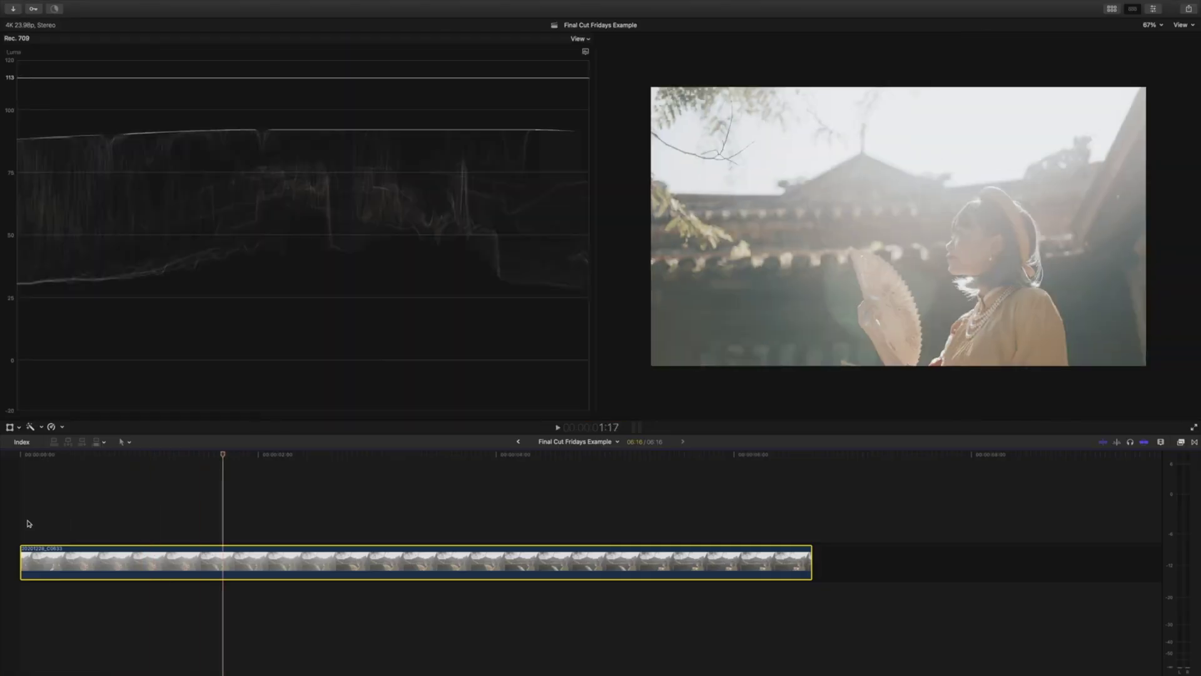
drag(1171, 170, 1169, 160)
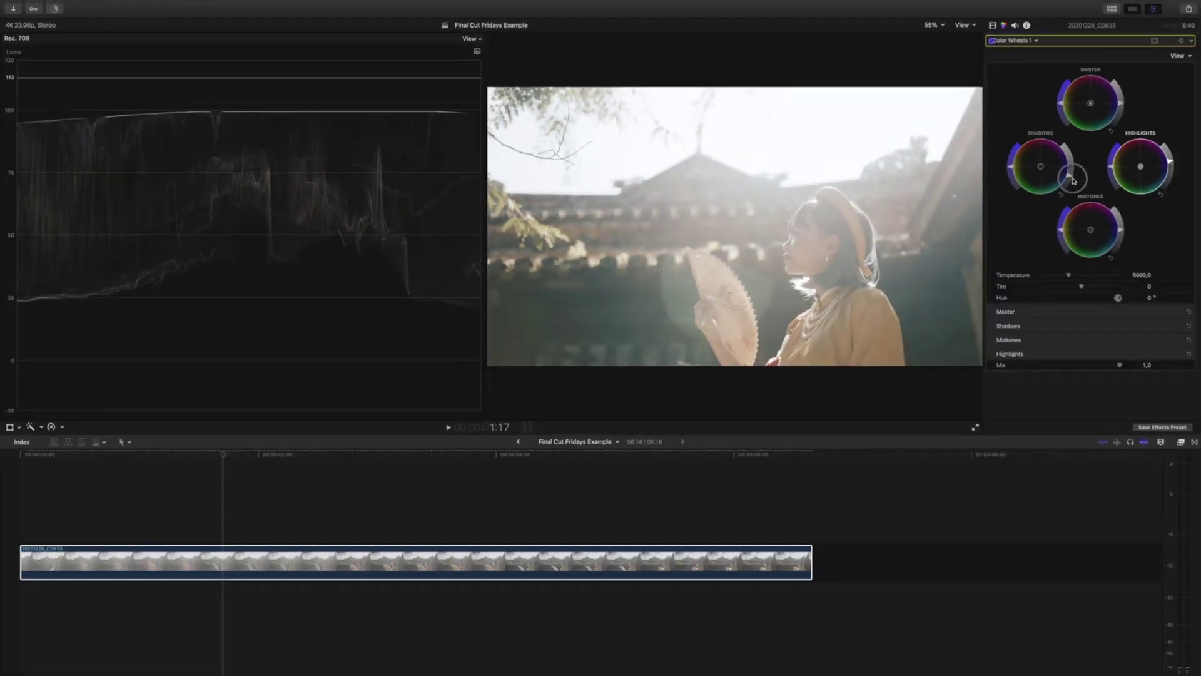
drag(1067, 176, 1072, 187)
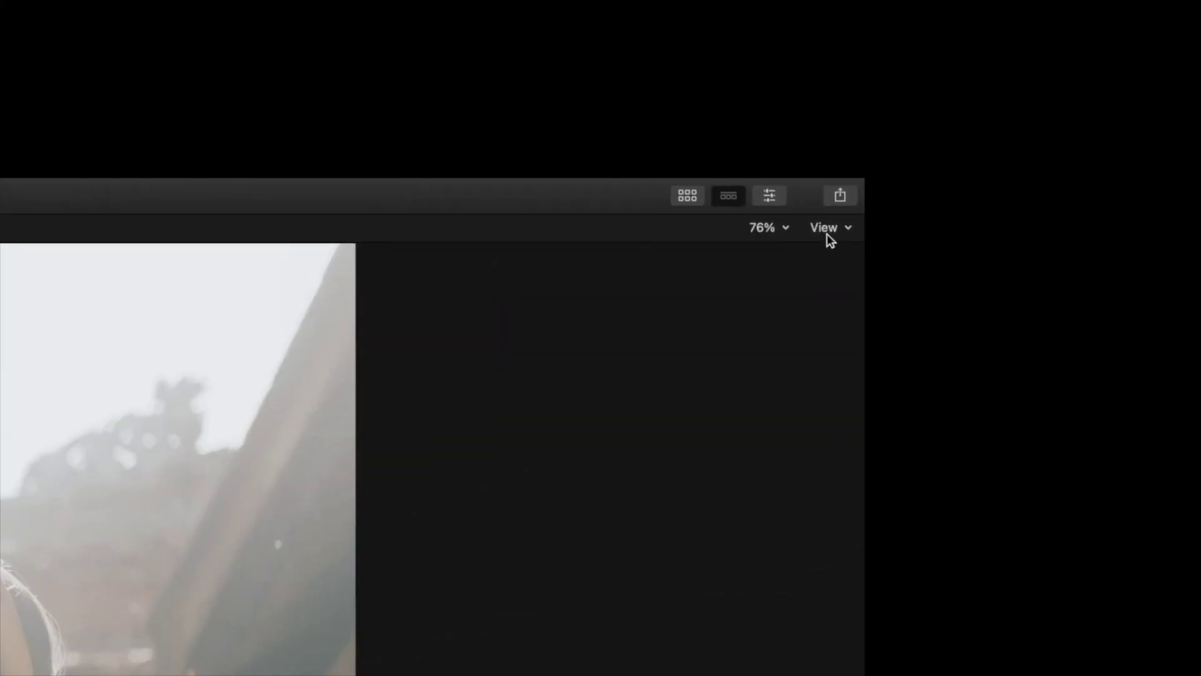
Turn on the luma range check, brighten the Highlights until zebras appear, and pull Shadows down.
click(964, 25)
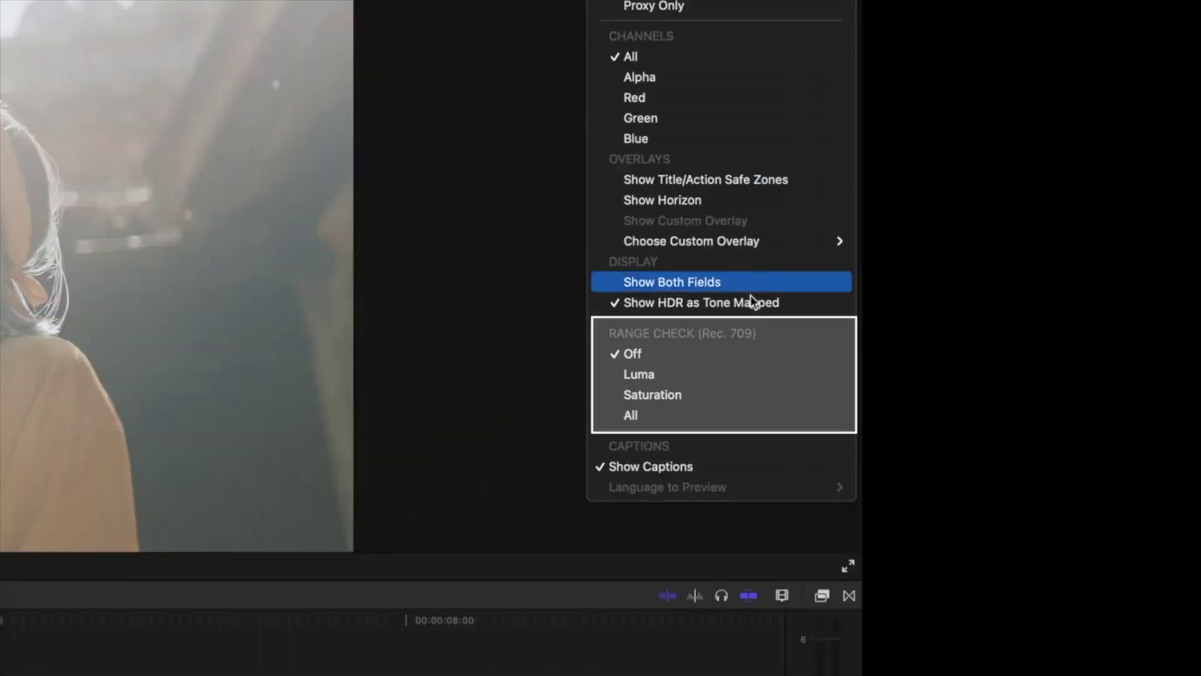
click(726, 376)
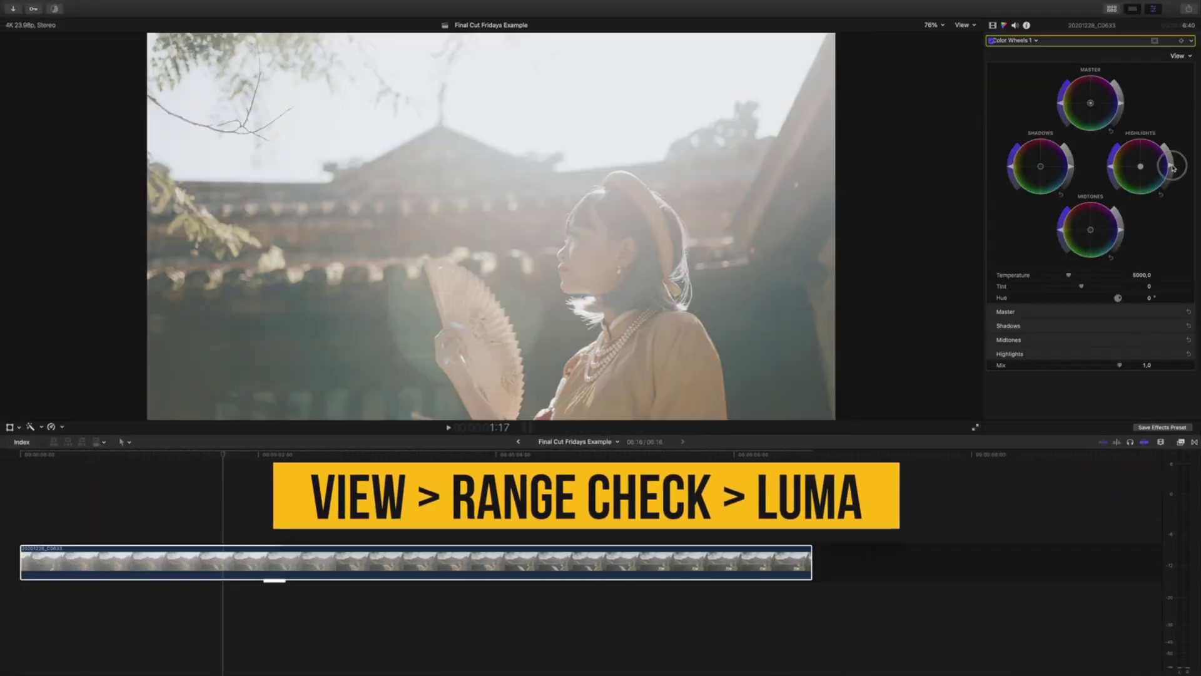
drag(1172, 174, 1173, 166)
mouse_move(1073, 174)
mouse_down()
mouse_move(1056, 204)
mouse_move(1063, 186)
mouse_up()
Lower Highlights and Shadows, play the clip back, and pull Highlights down until sky zebras vanish.
key(super+7)
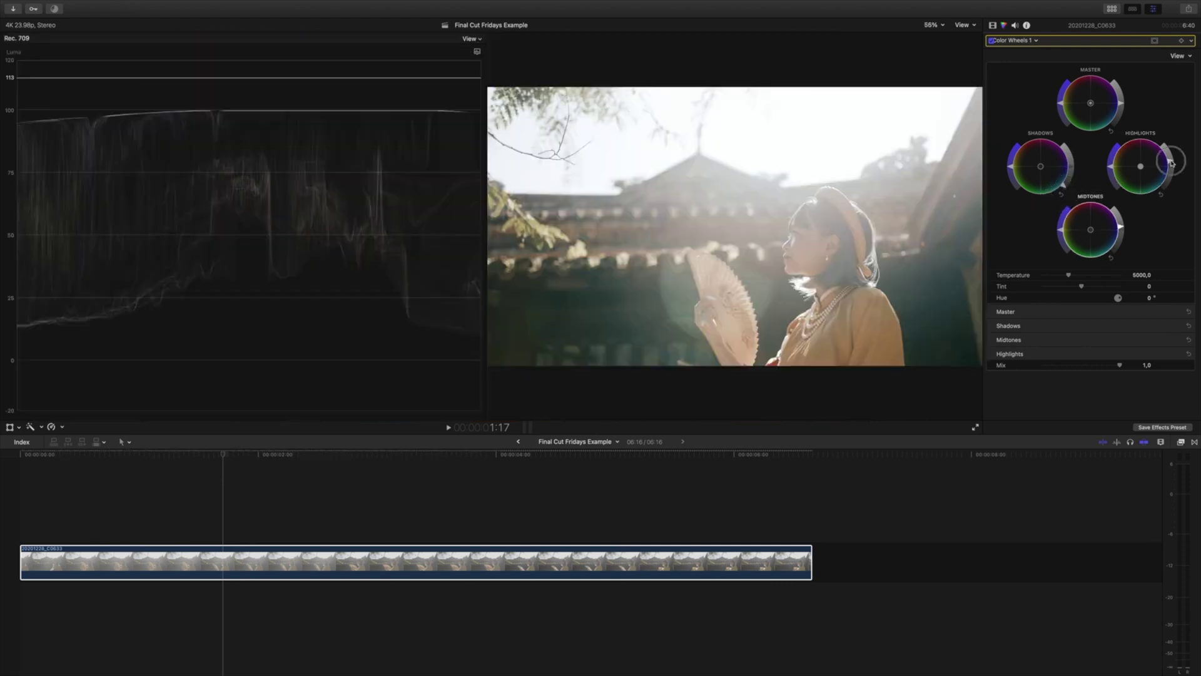
drag(1173, 164, 1173, 162)
drag(1062, 187, 1053, 196)
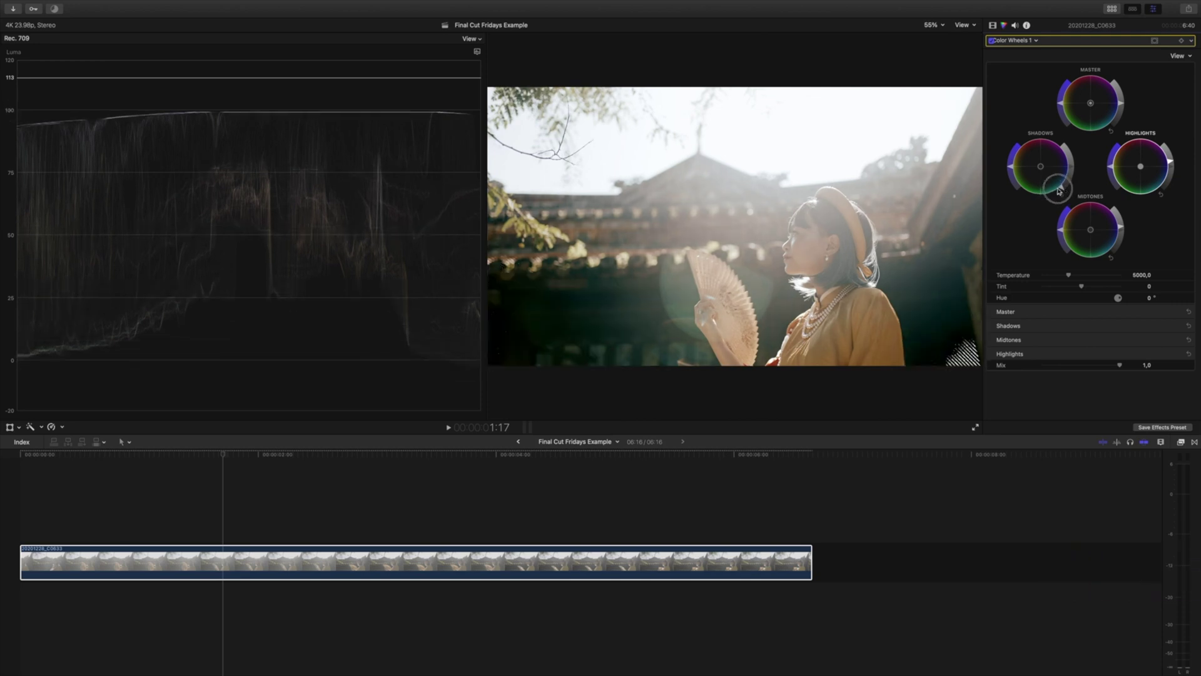
key(super+7)
key(Home)
key(space)
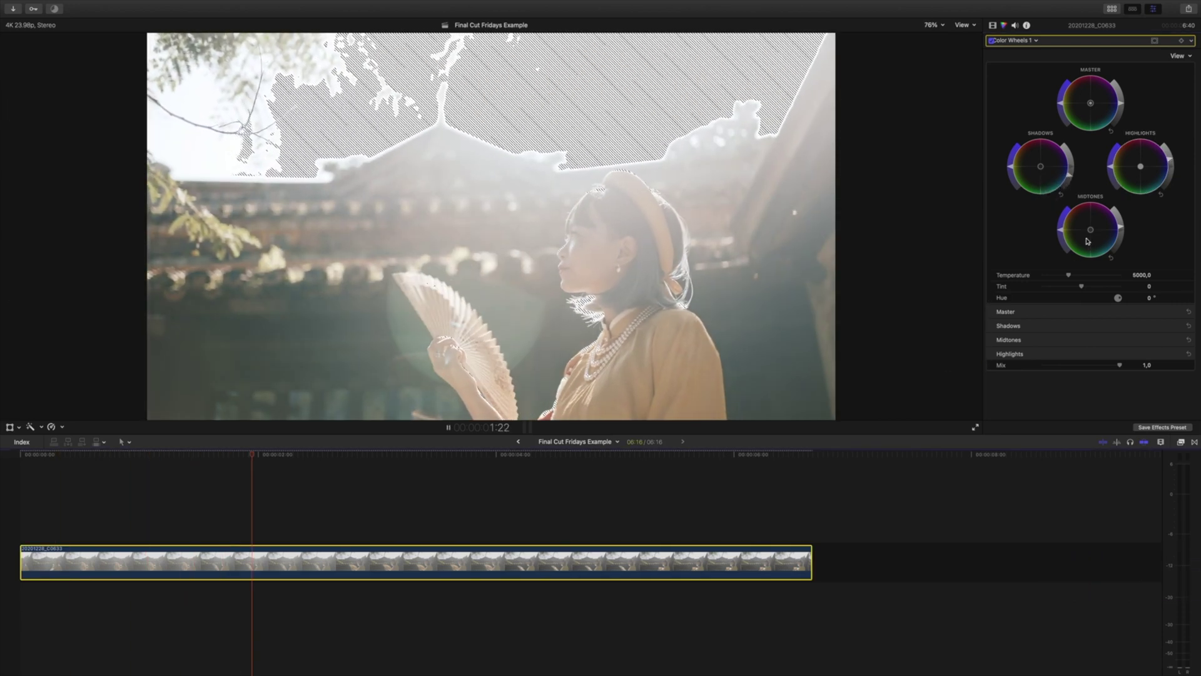
key(space)
drag(1171, 158, 1173, 163)
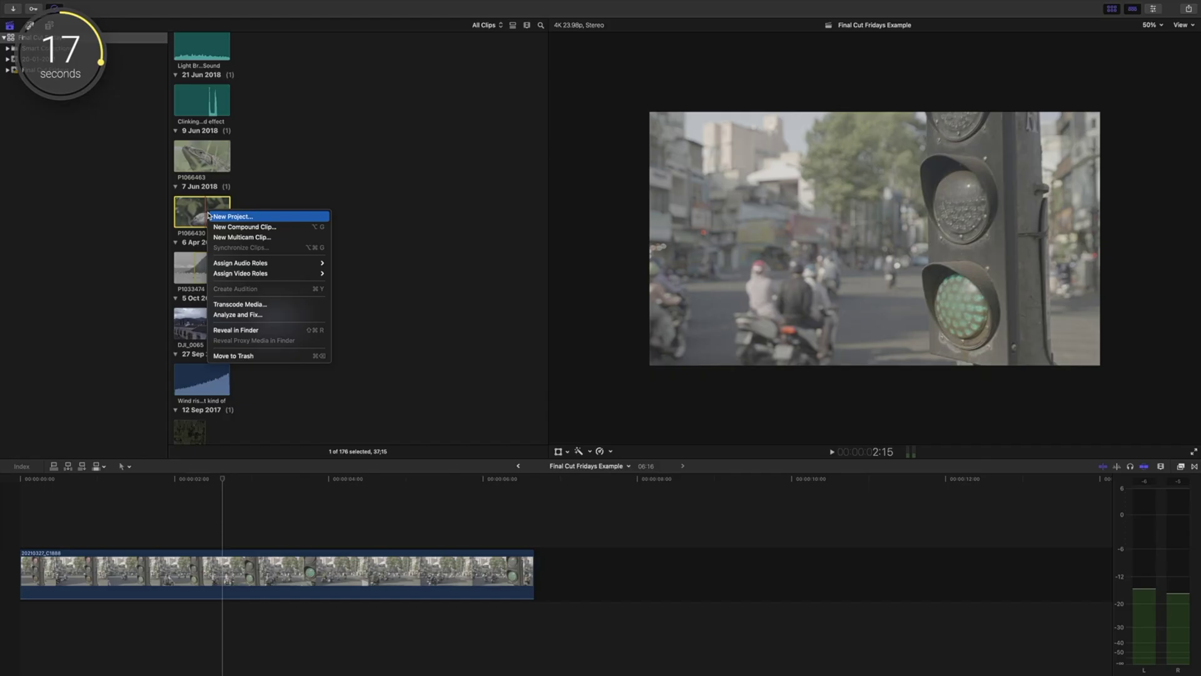
Set up ProRes Proxy proxy media at 50% frame size for the traffic-light clip.
click(286, 308)
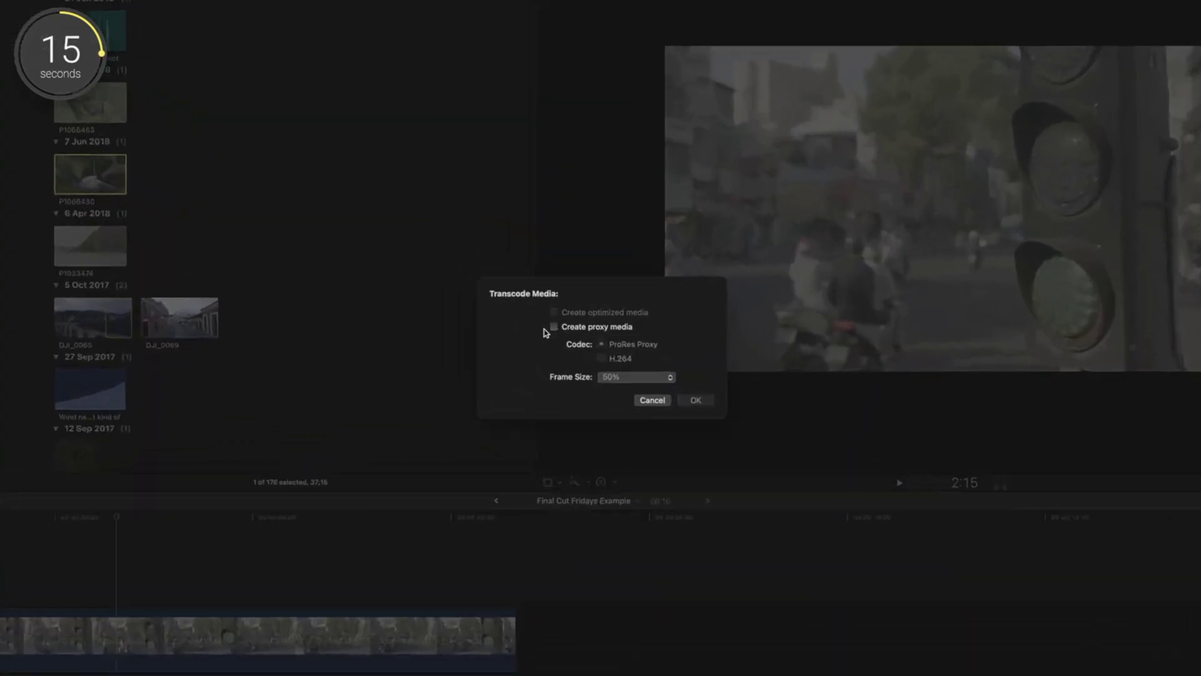
click(530, 317)
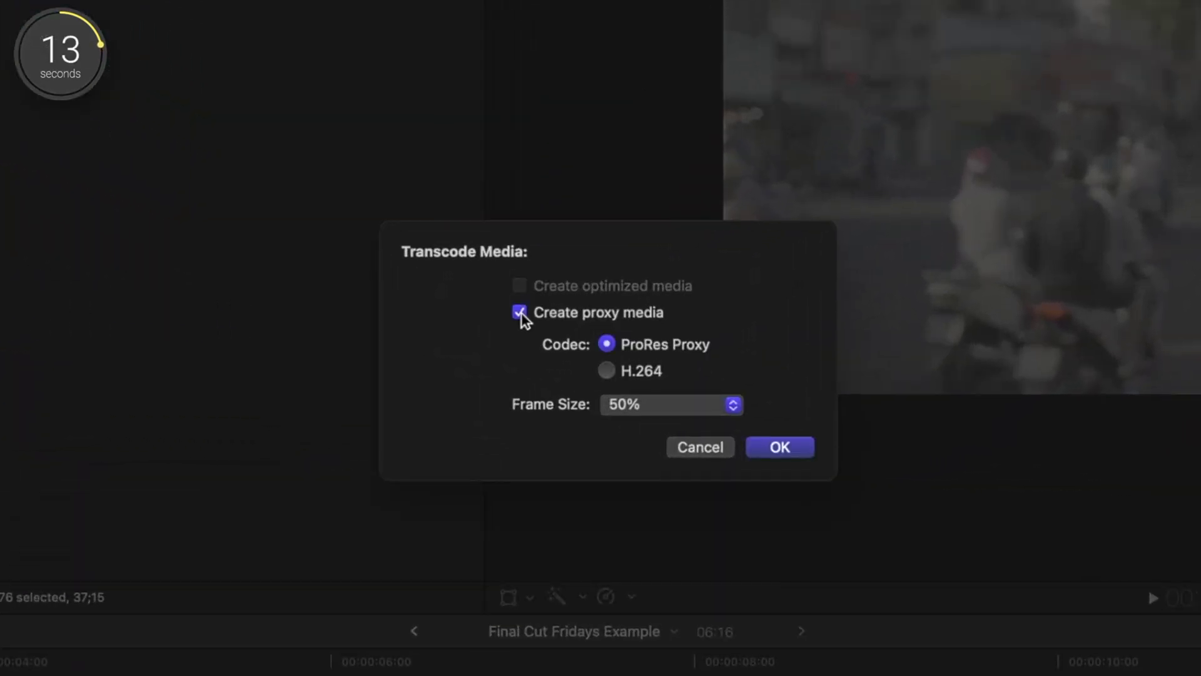
click(607, 370)
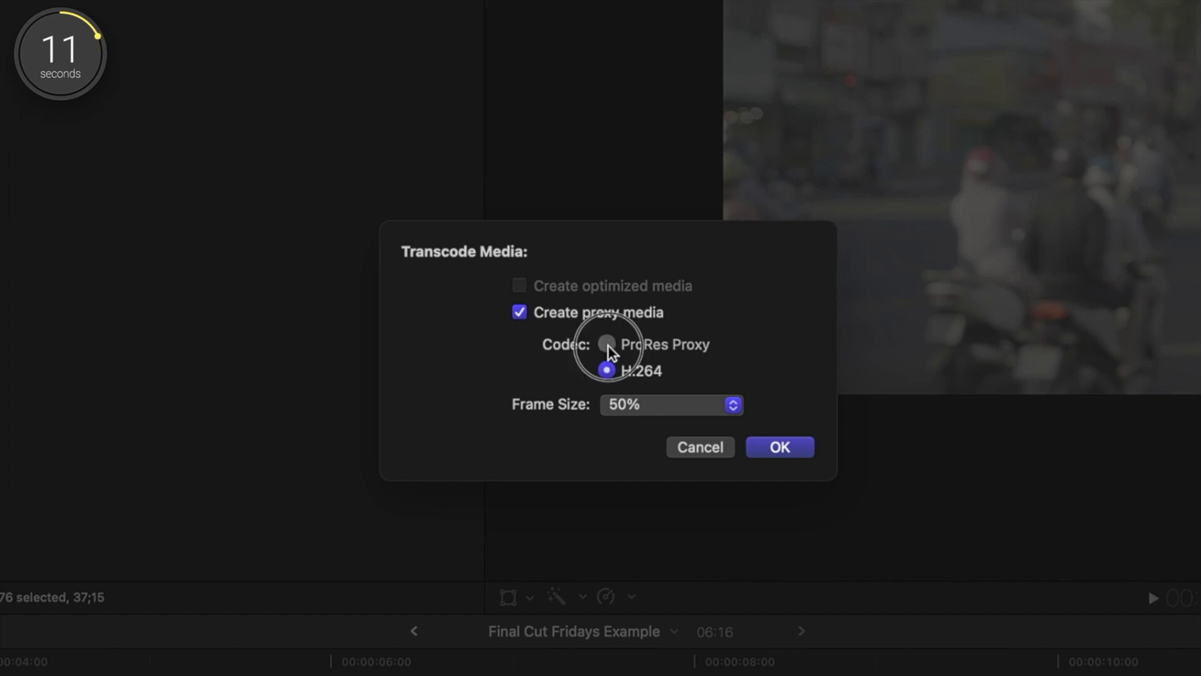
click(607, 344)
click(635, 404)
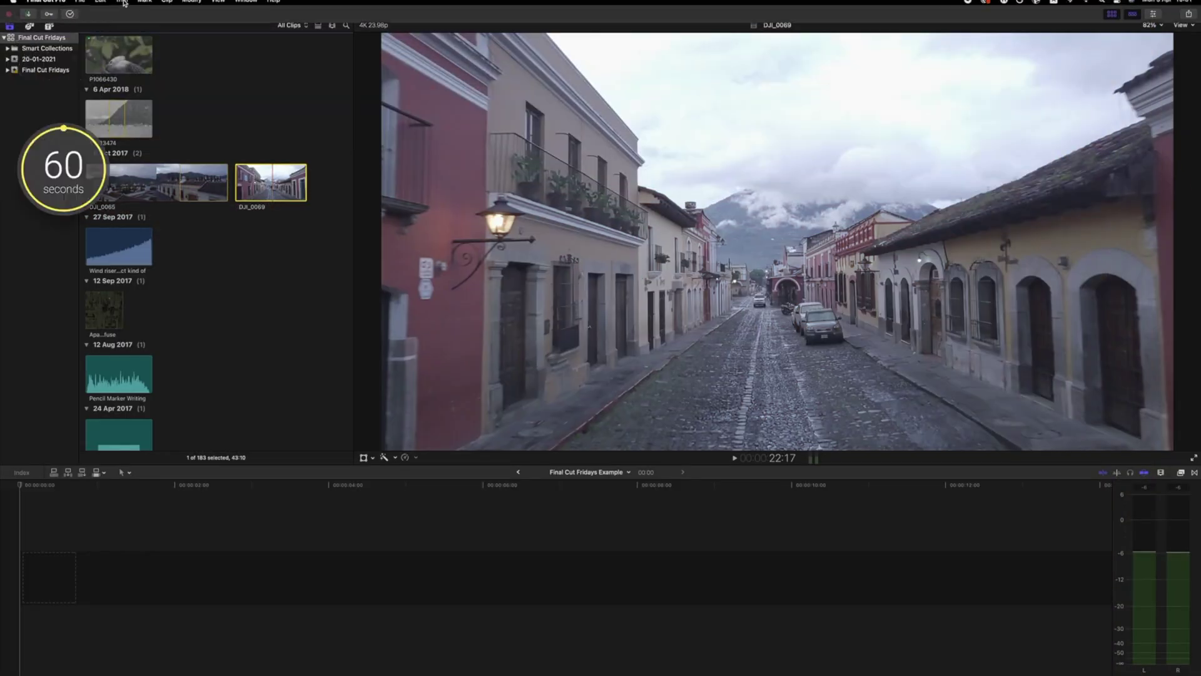
Open Transcode Media from the File menu for the DJI_0069 and P1100440 clips.
click(81, 6)
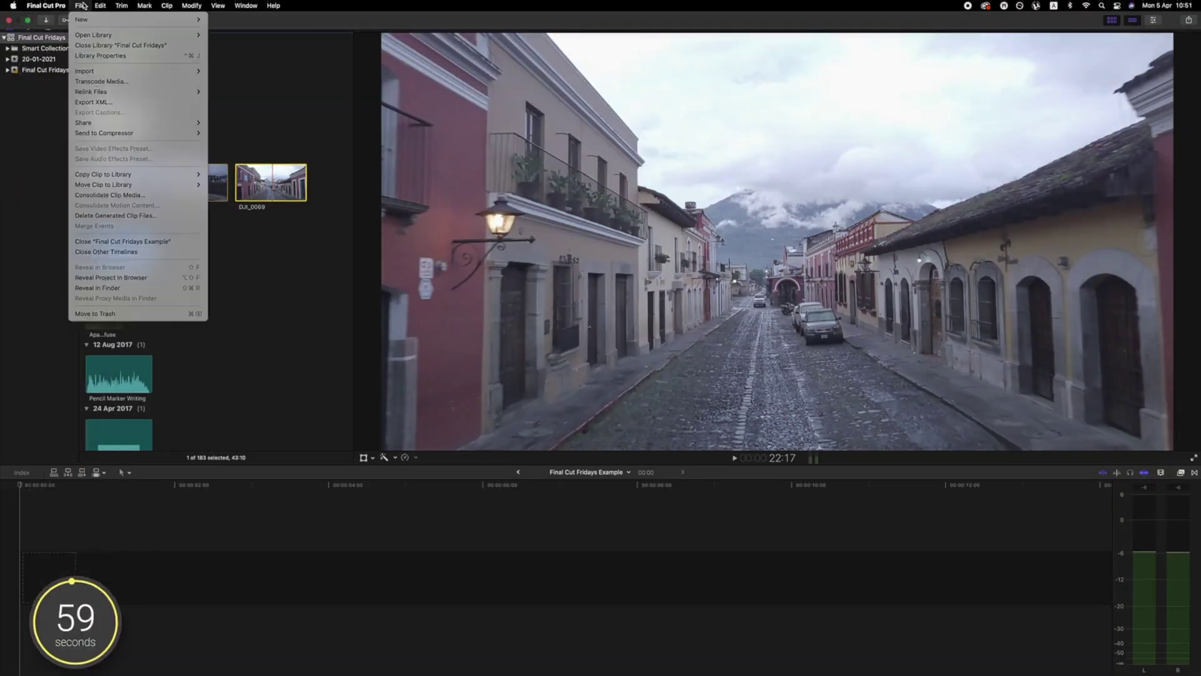
click(121, 86)
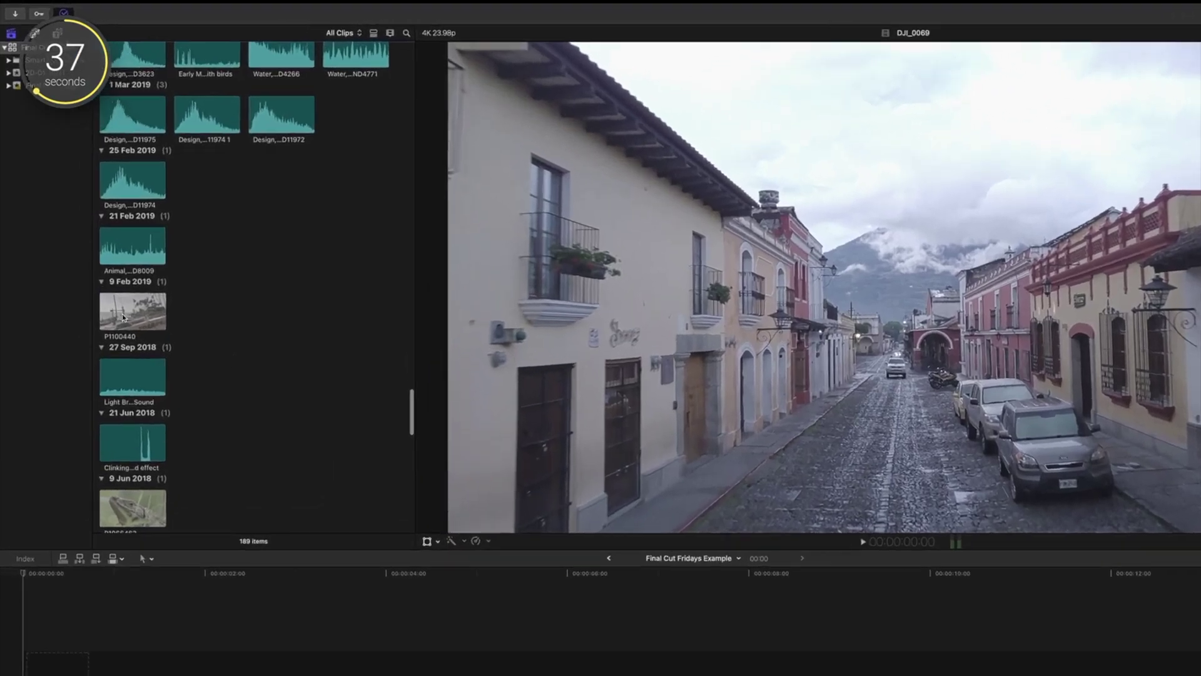
click(129, 311)
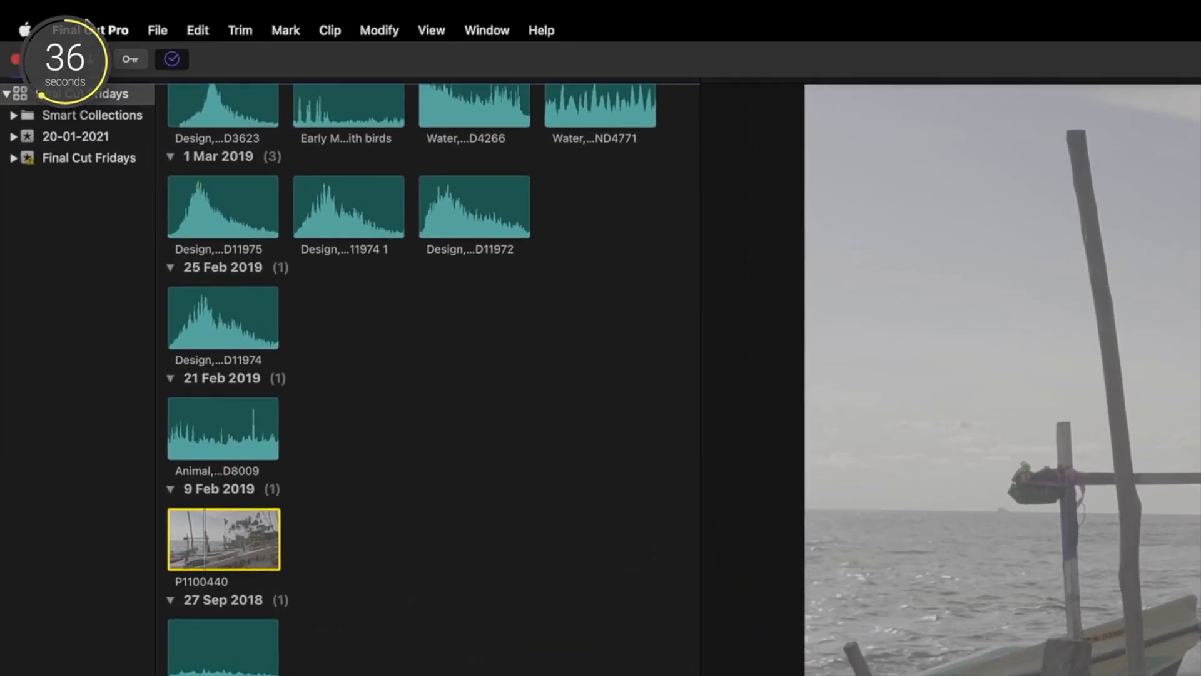
click(158, 29)
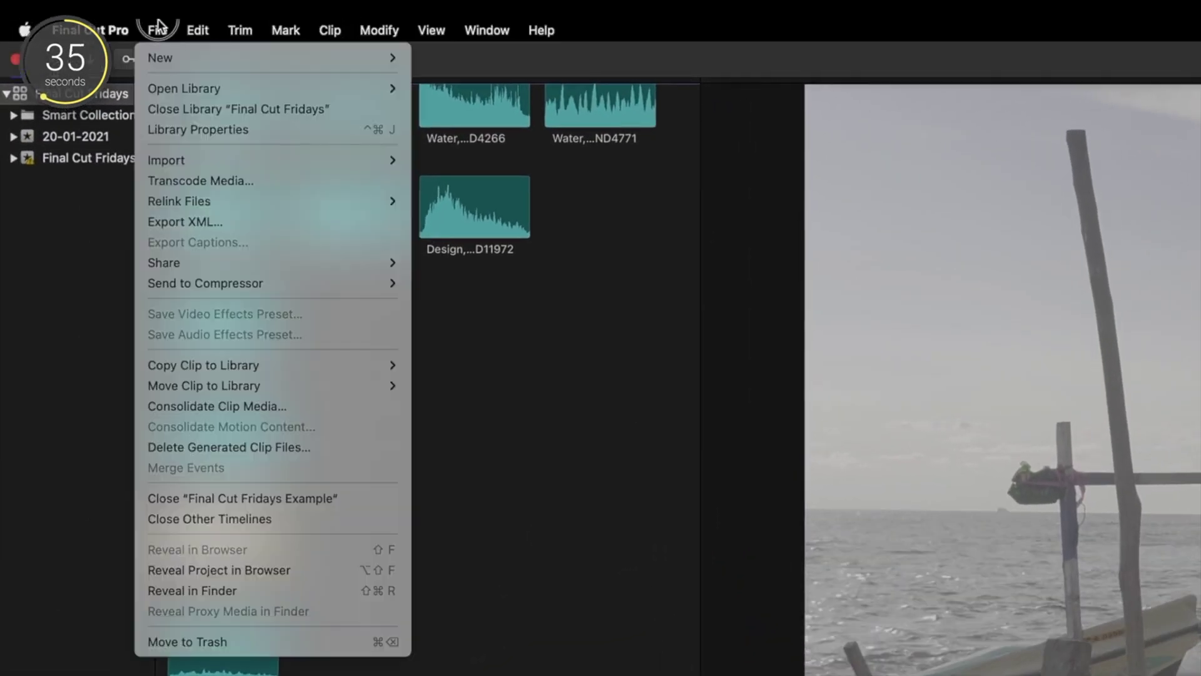
click(240, 182)
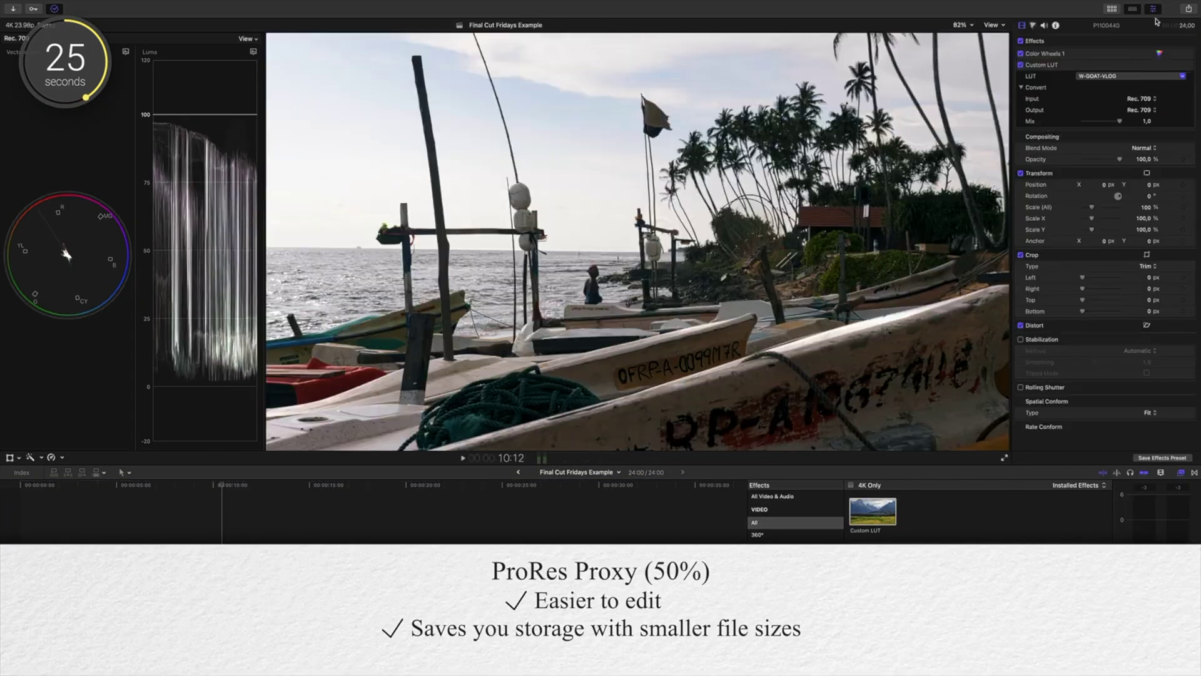
Set the LUT mix to 0.75, hide inspector, effects browser and scopes, and zoom the viewer to 600%.
click(1114, 123)
click(1154, 9)
key(super+5)
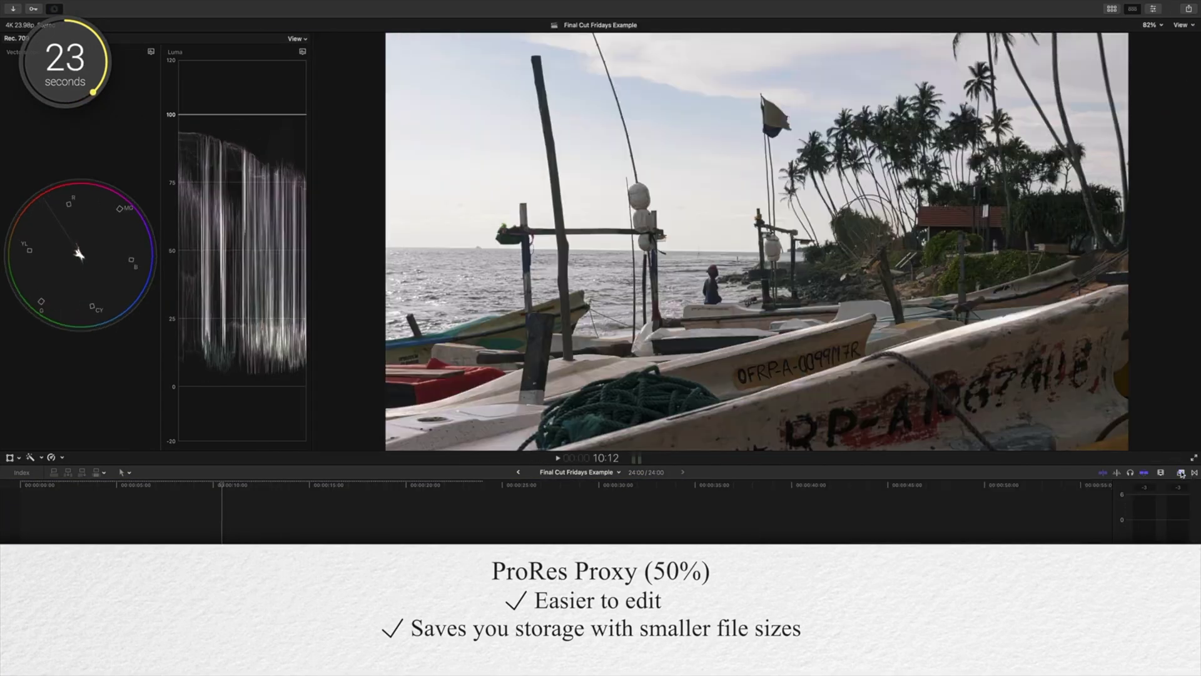
key(super+7)
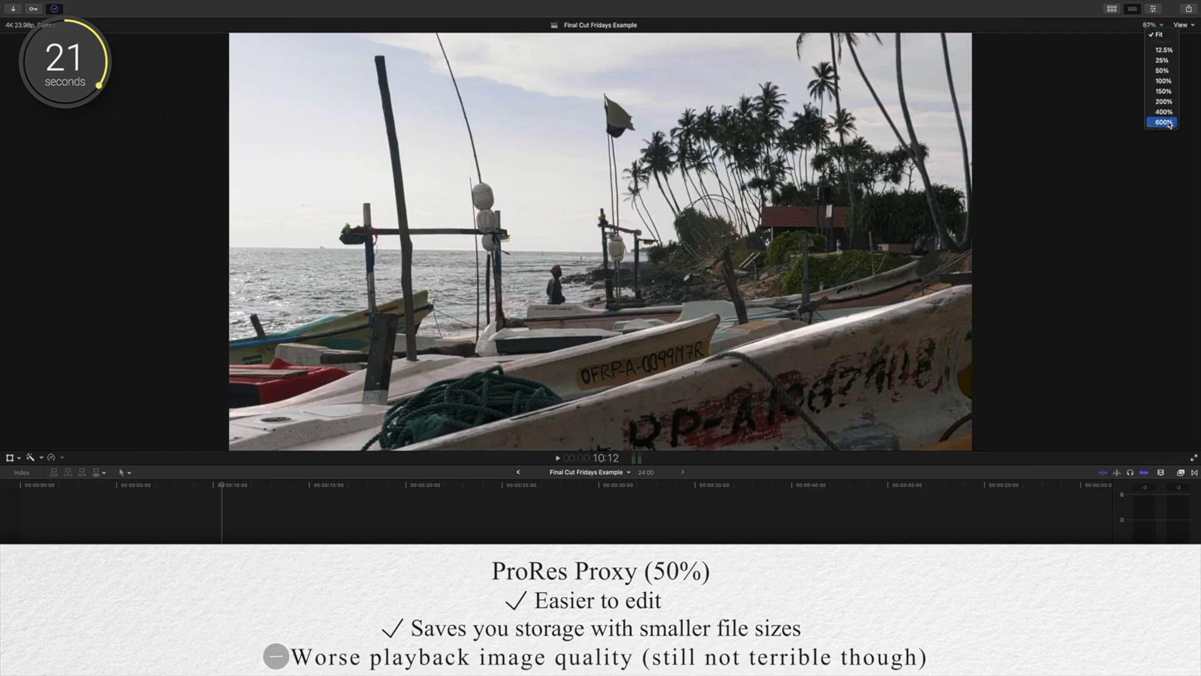
click(1164, 122)
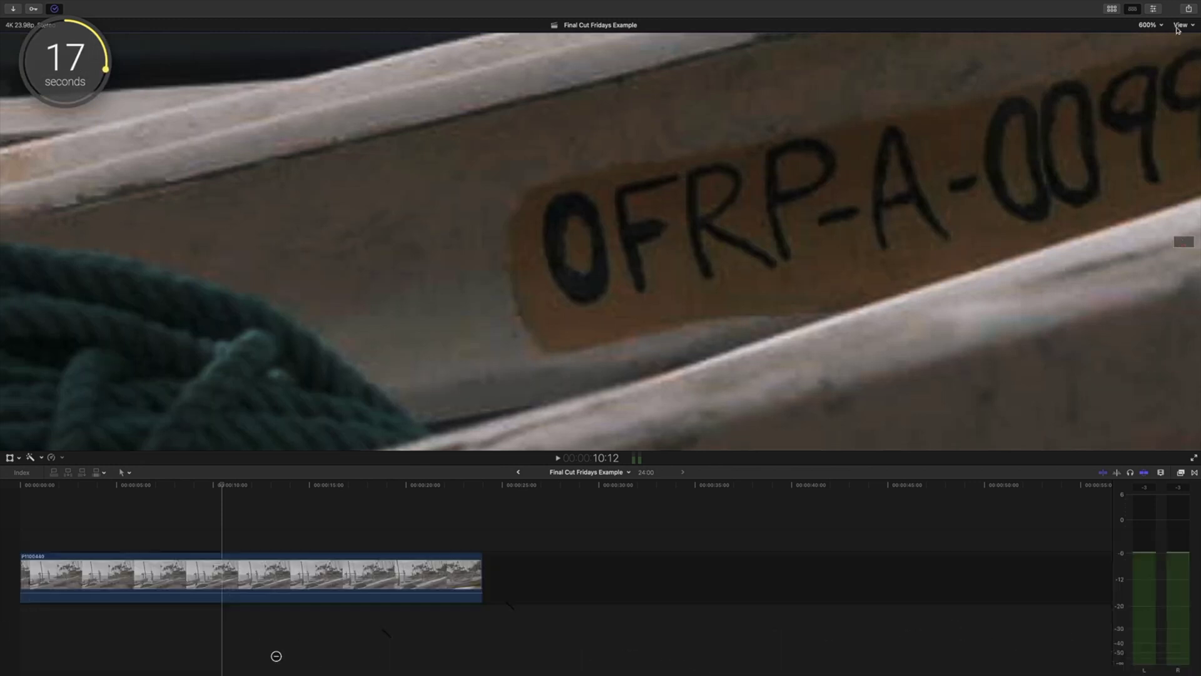
click(1180, 26)
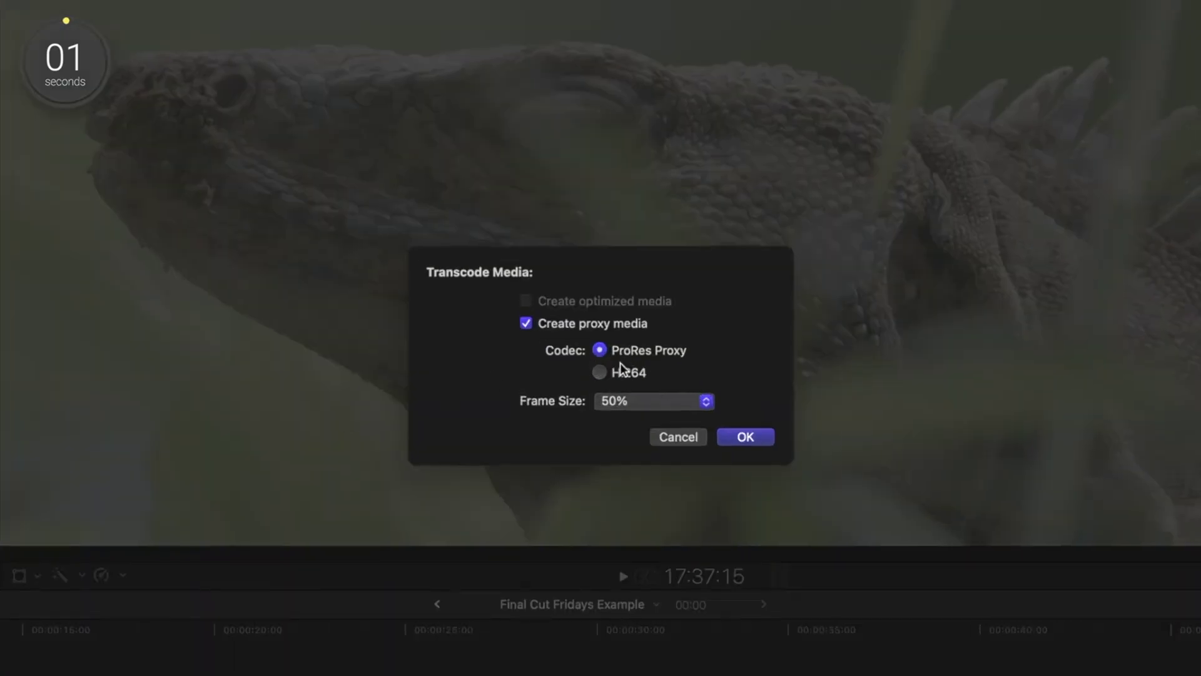
Set the lizard clip's proxy frame size to 25% and start ProRes Proxy transcoding.
click(629, 403)
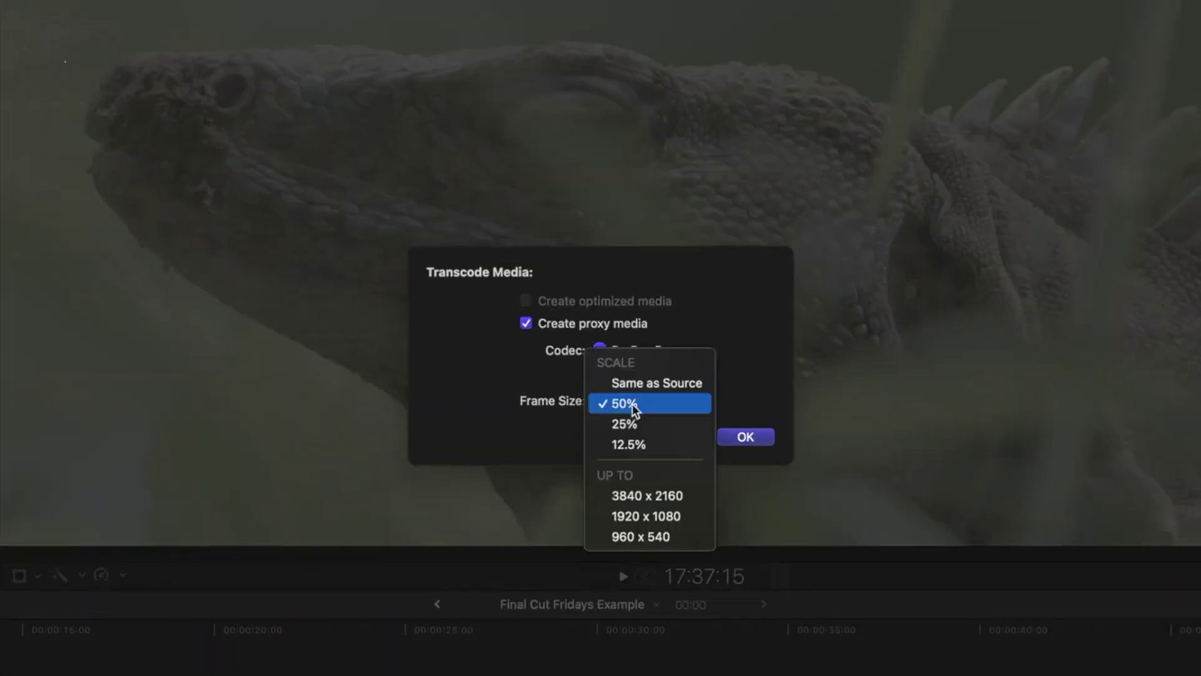
click(684, 429)
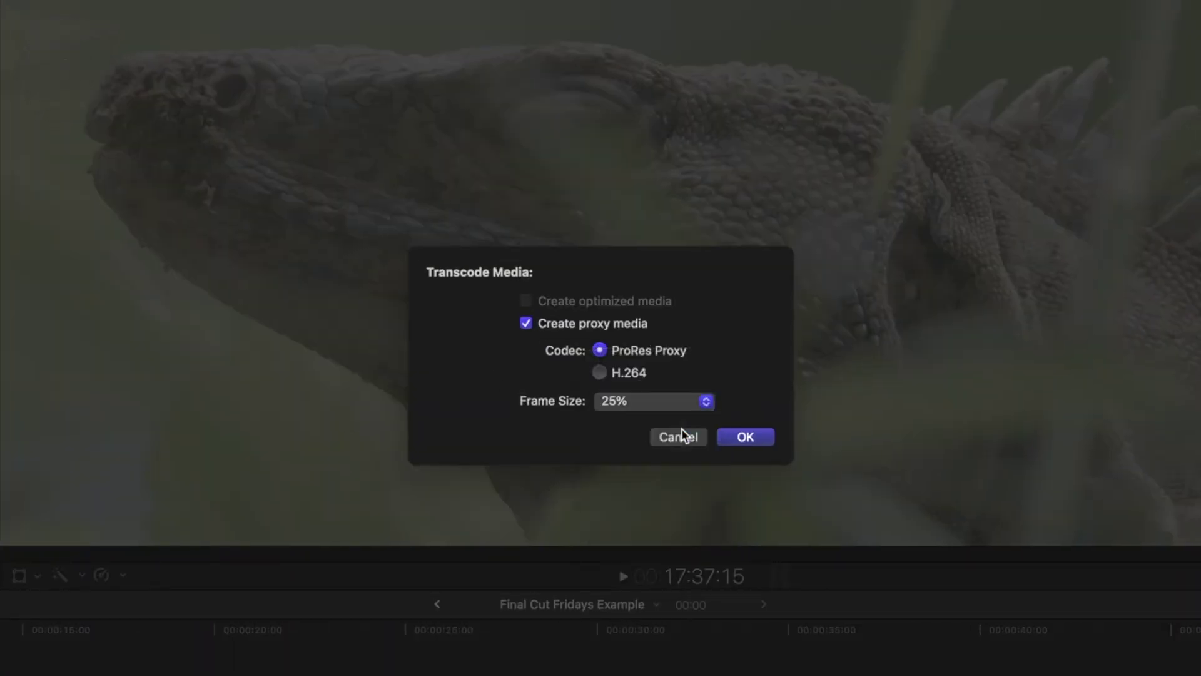
click(746, 436)
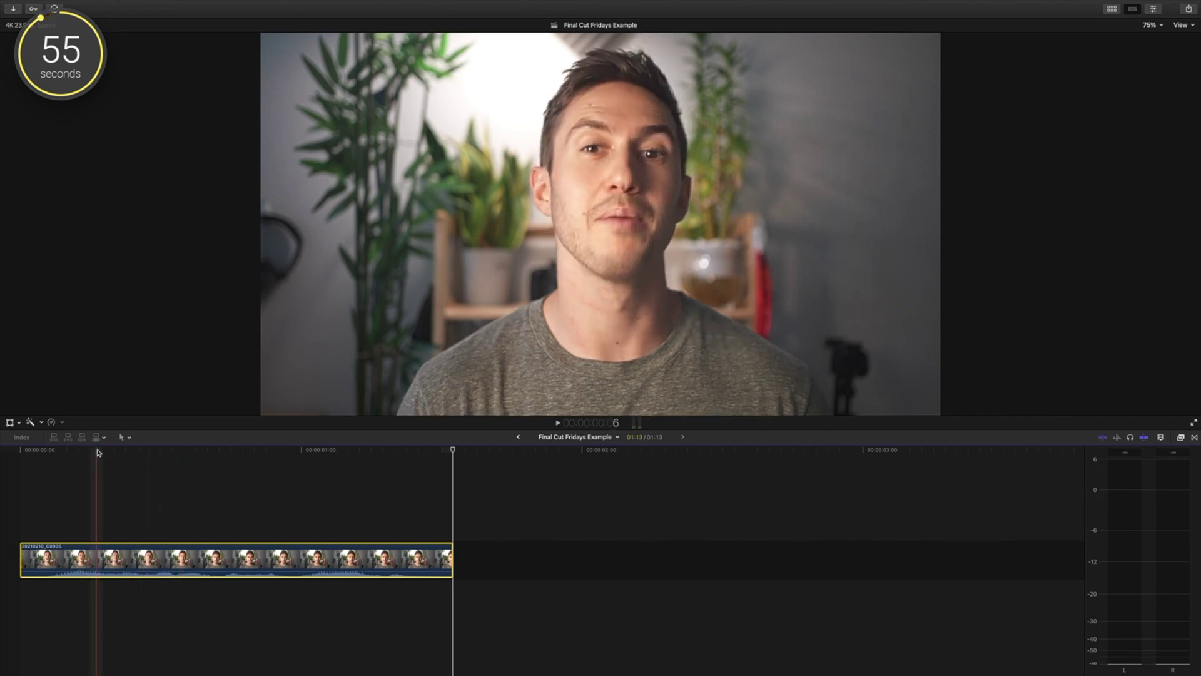
Raise the interview clip's volume to 0.0 dB.
click(1154, 9)
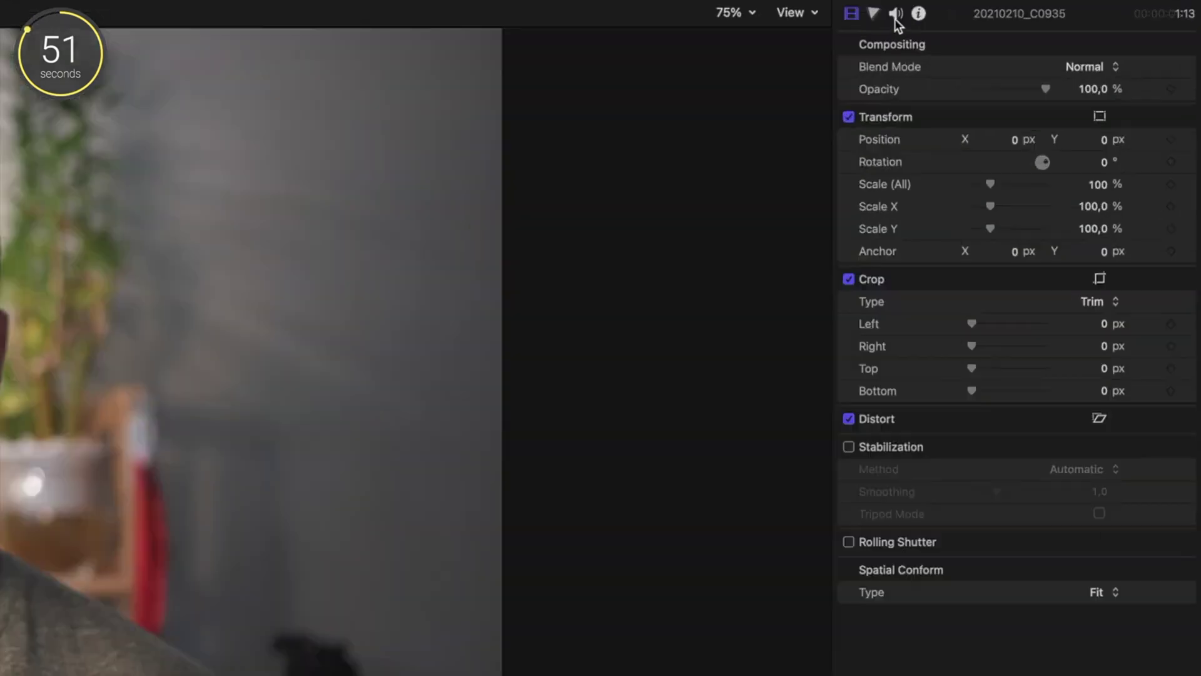
click(1048, 25)
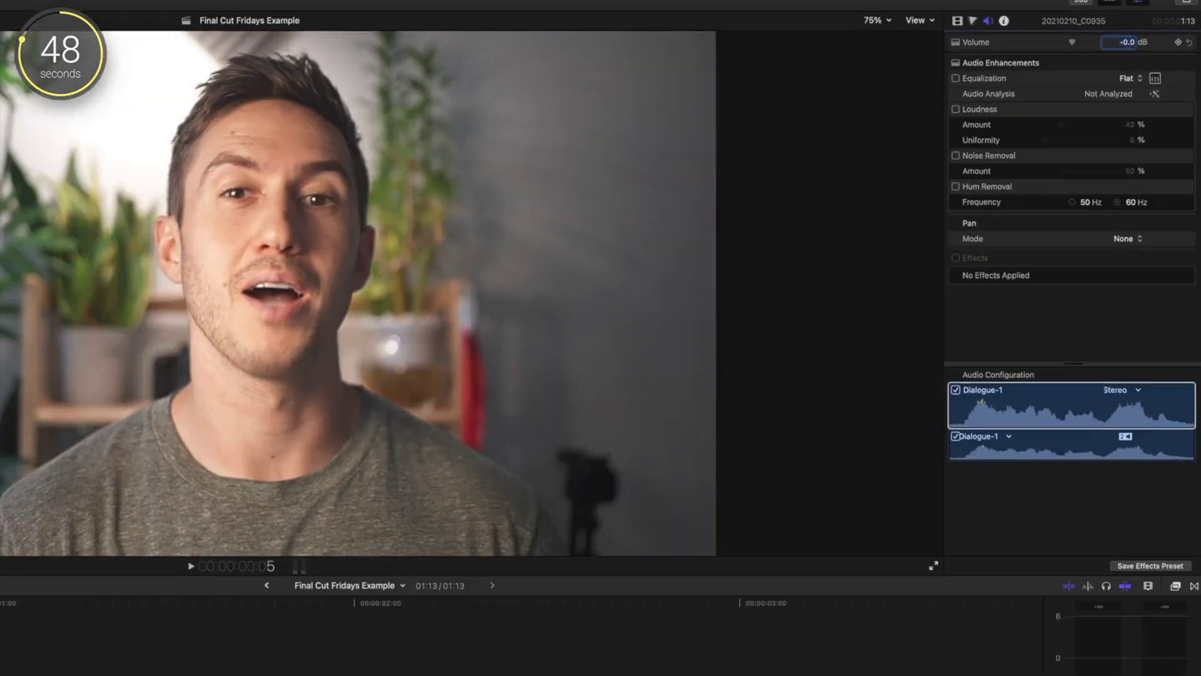
key(super+4)
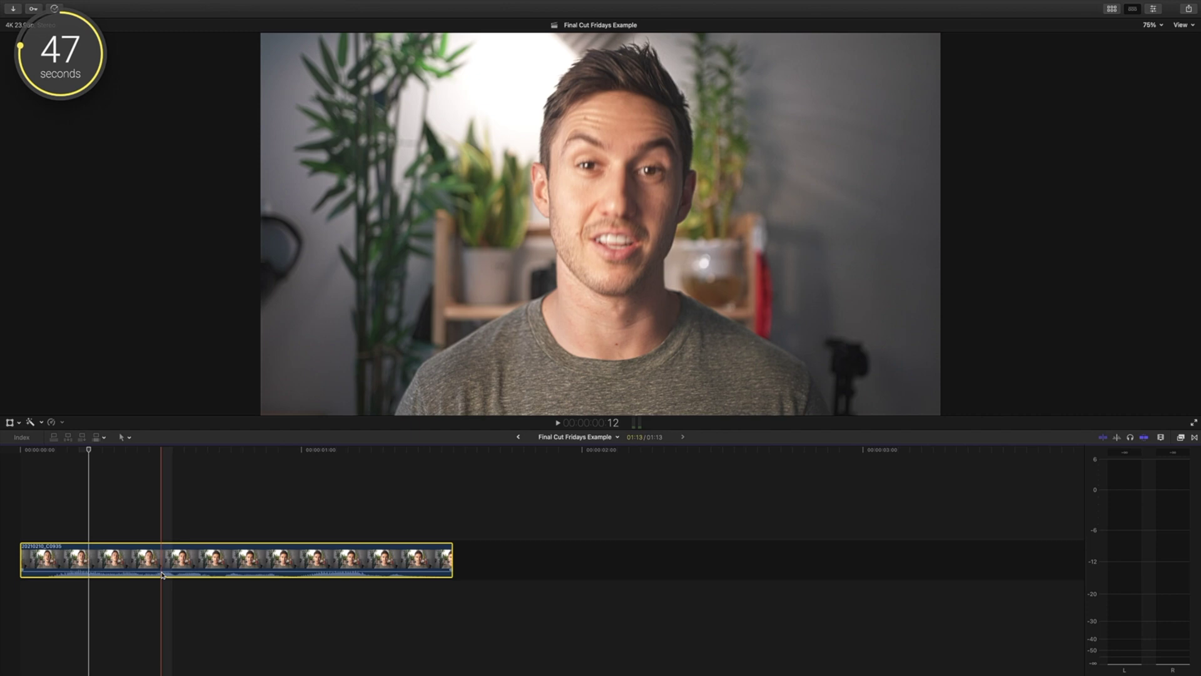
drag(162, 574, 163, 573)
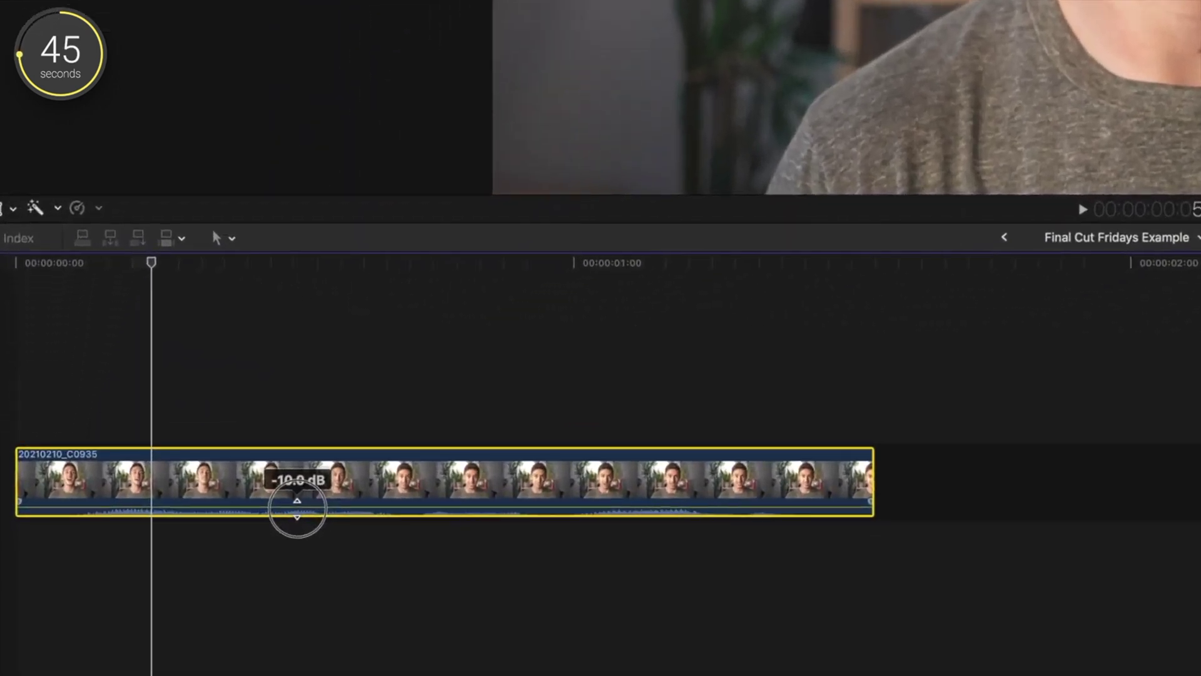
drag(297, 508, 301, 504)
Zoom in on the clip and play it to check the audio meters.
click(303, 473)
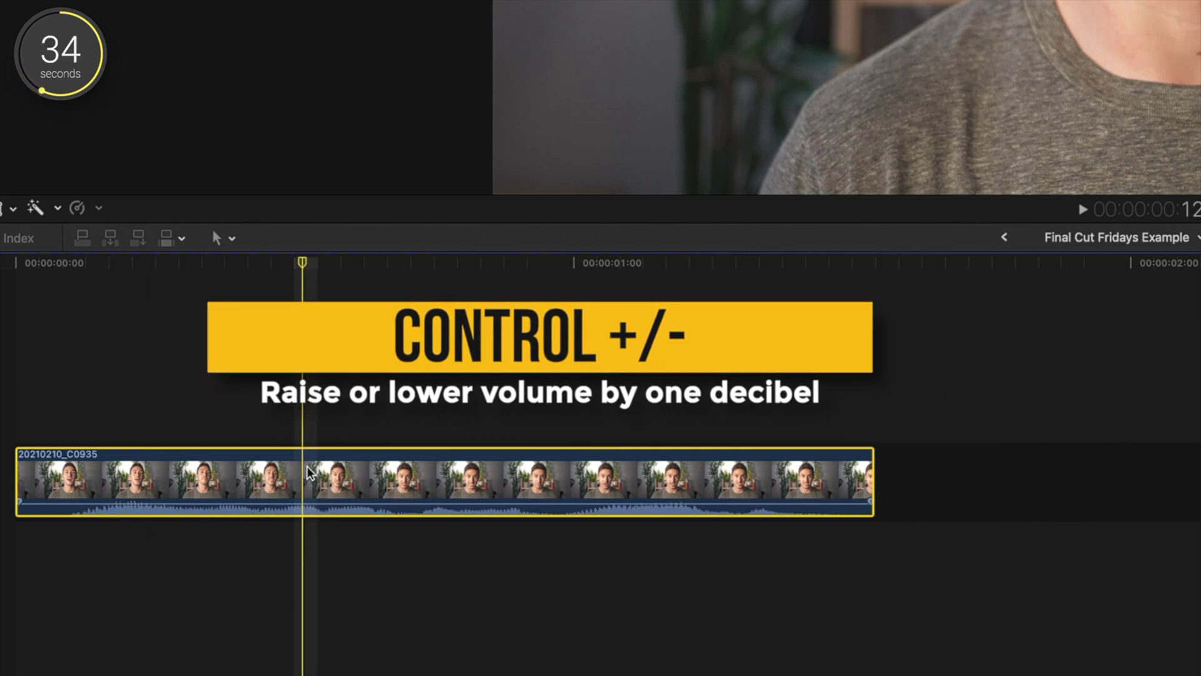
key(super+equal)
key(super+equal)
key(super+equal)
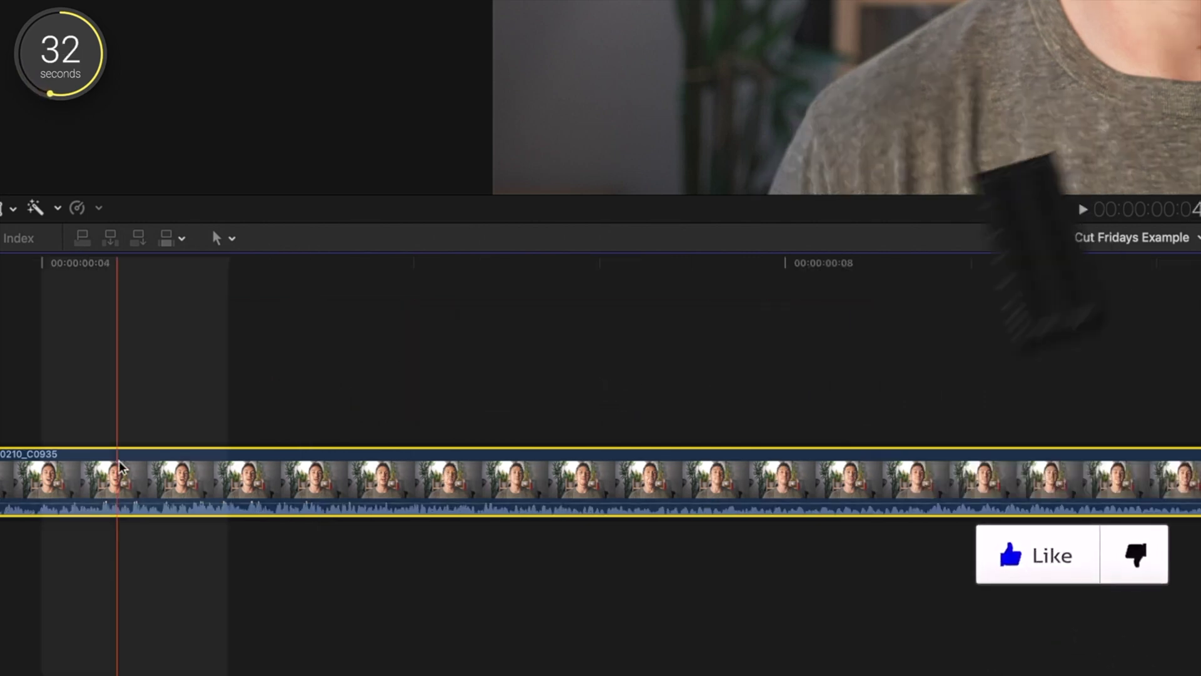
key(space)
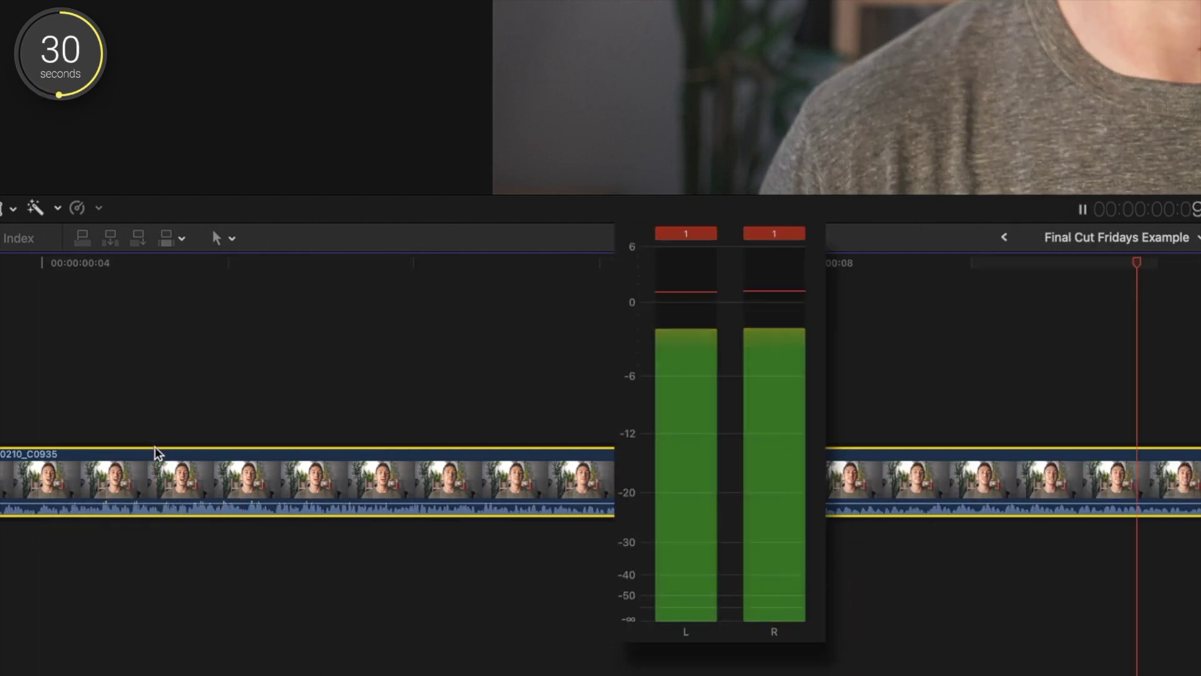
key(space)
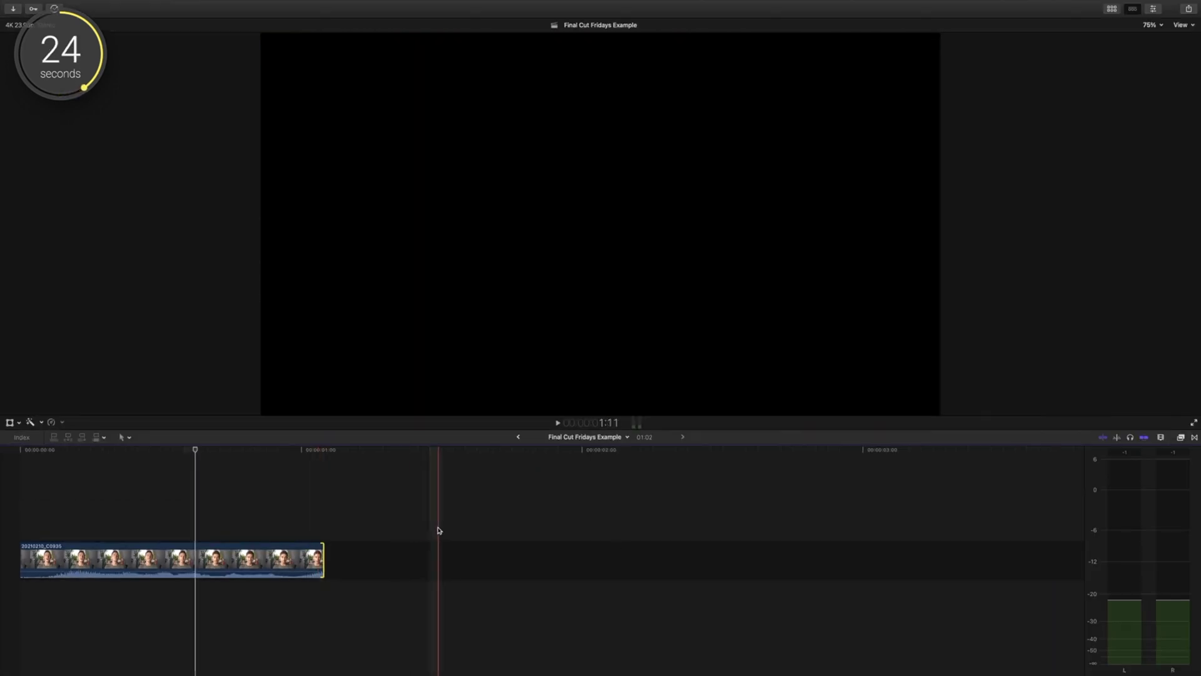
Extend the clip's end to about 01:07, then fine-tune it frame by frame with period and comma.
click(323, 568)
drag(325, 556, 351, 559)
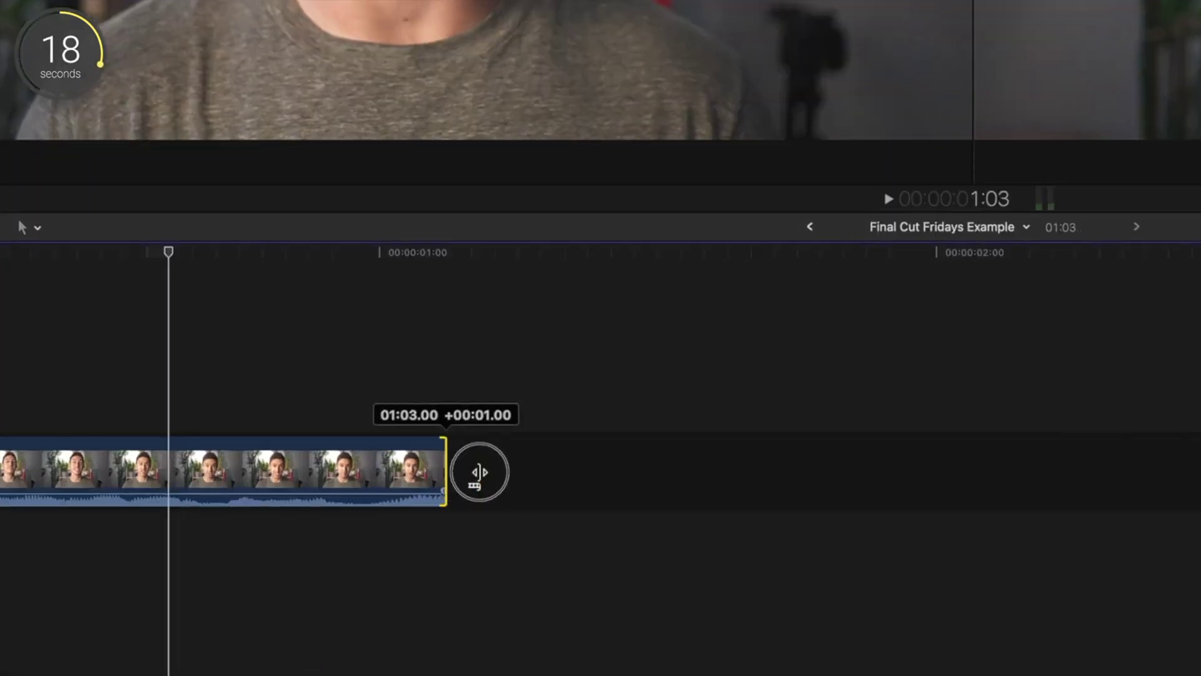
drag(479, 472, 538, 470)
key(period)
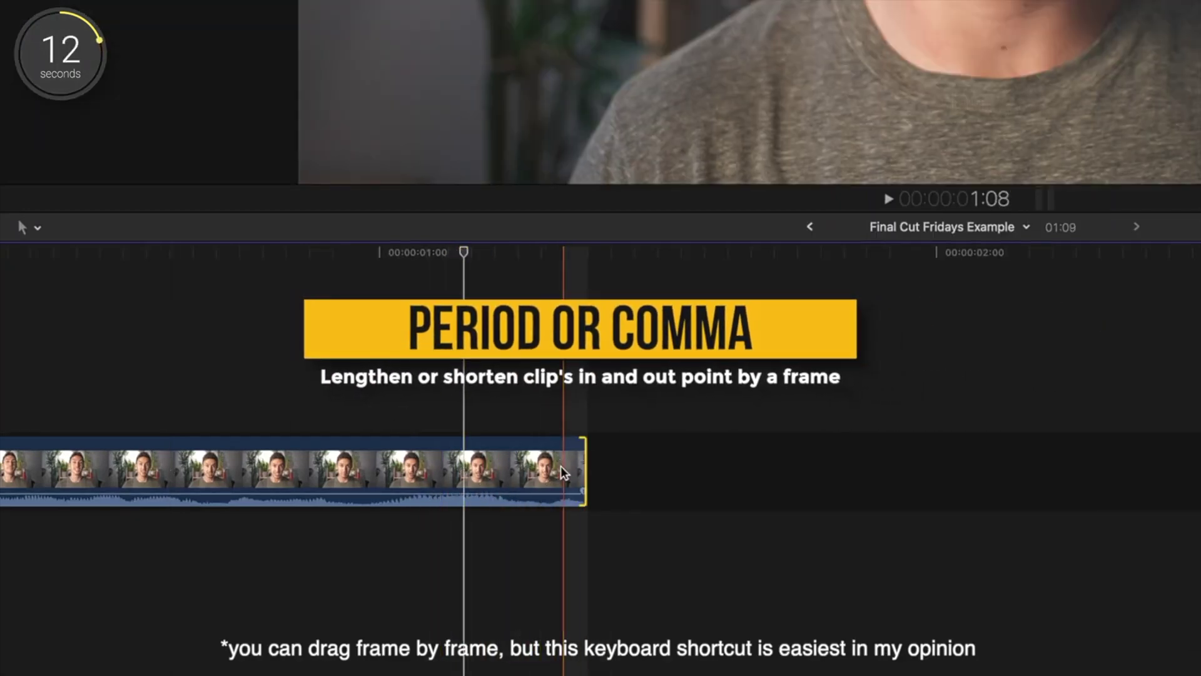
key(comma)
key(comma)
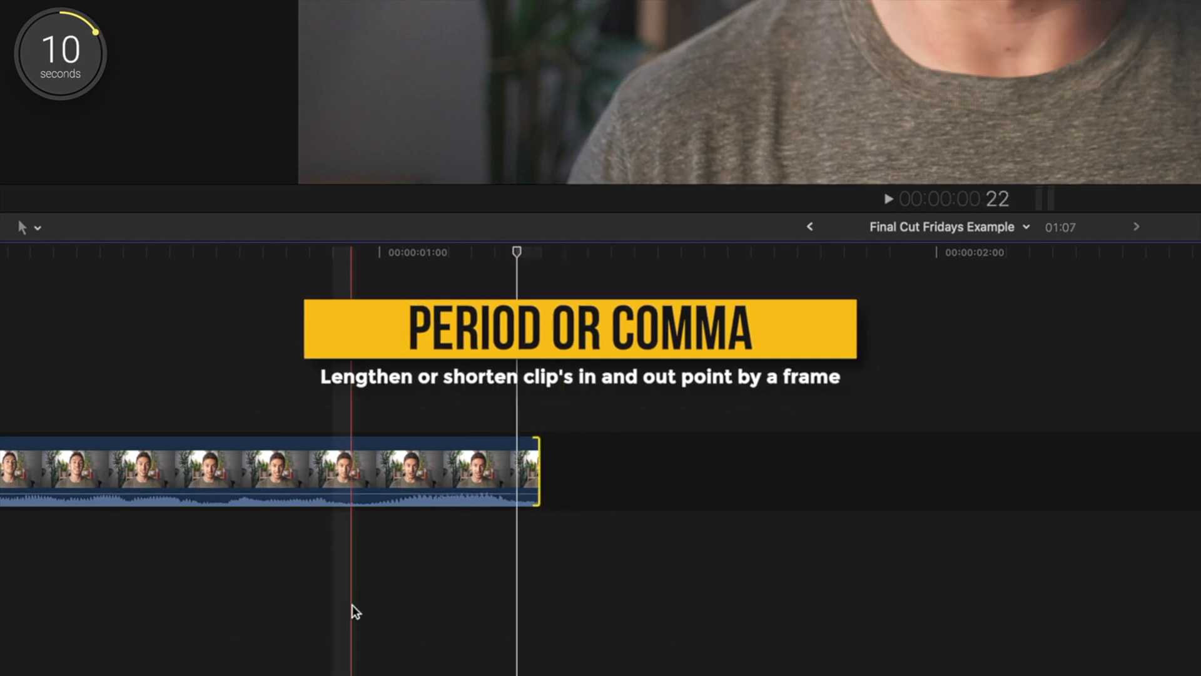
key(comma)
key(comma)
key(comma)
key(period)
key(period)
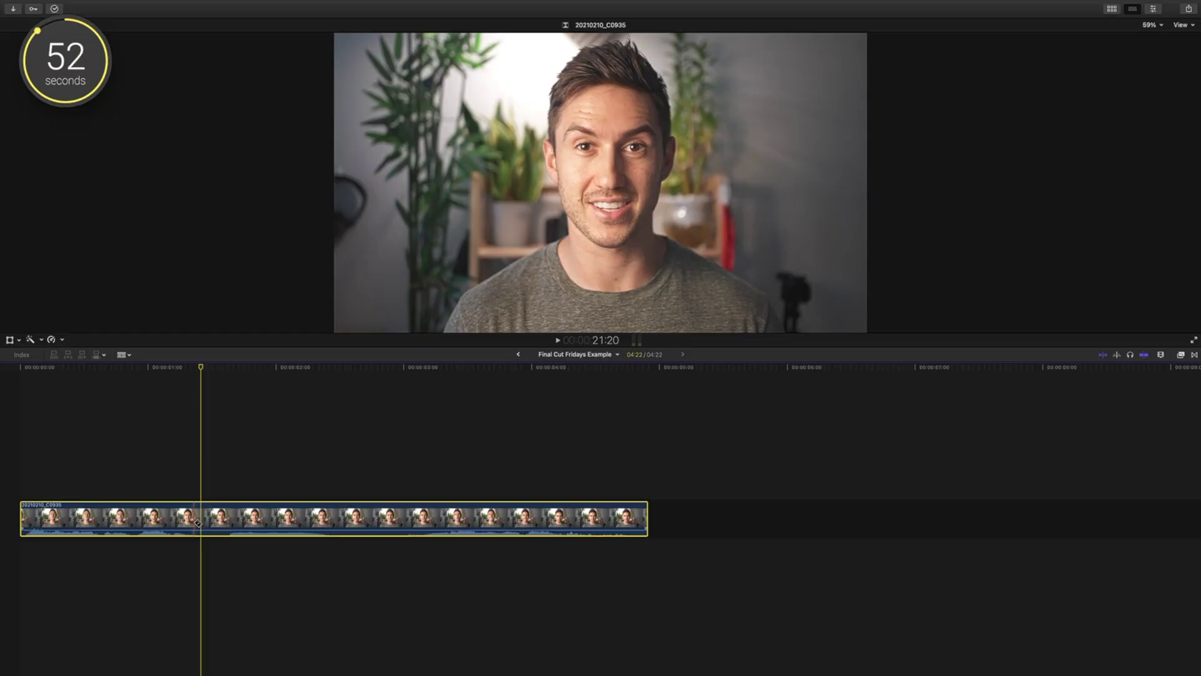
Split the talking clip, delete the paused middle section, and place a Flow transition on the cut.
click(200, 522)
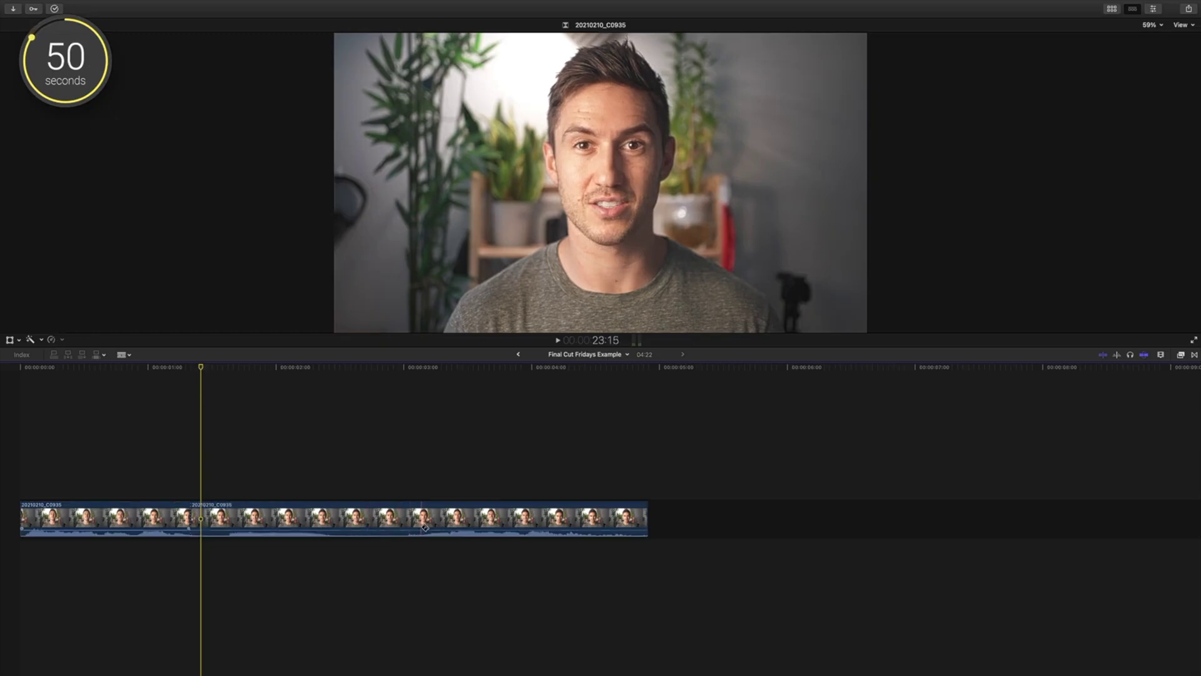
key(Delete)
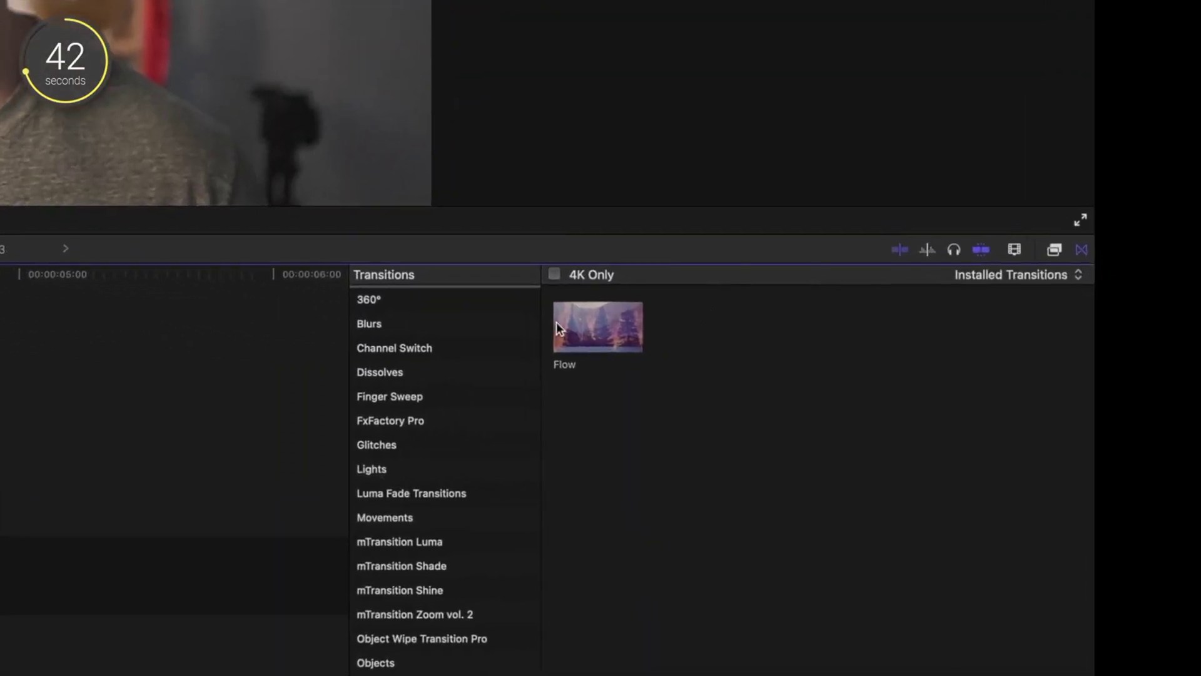
drag(610, 338, 0, 454)
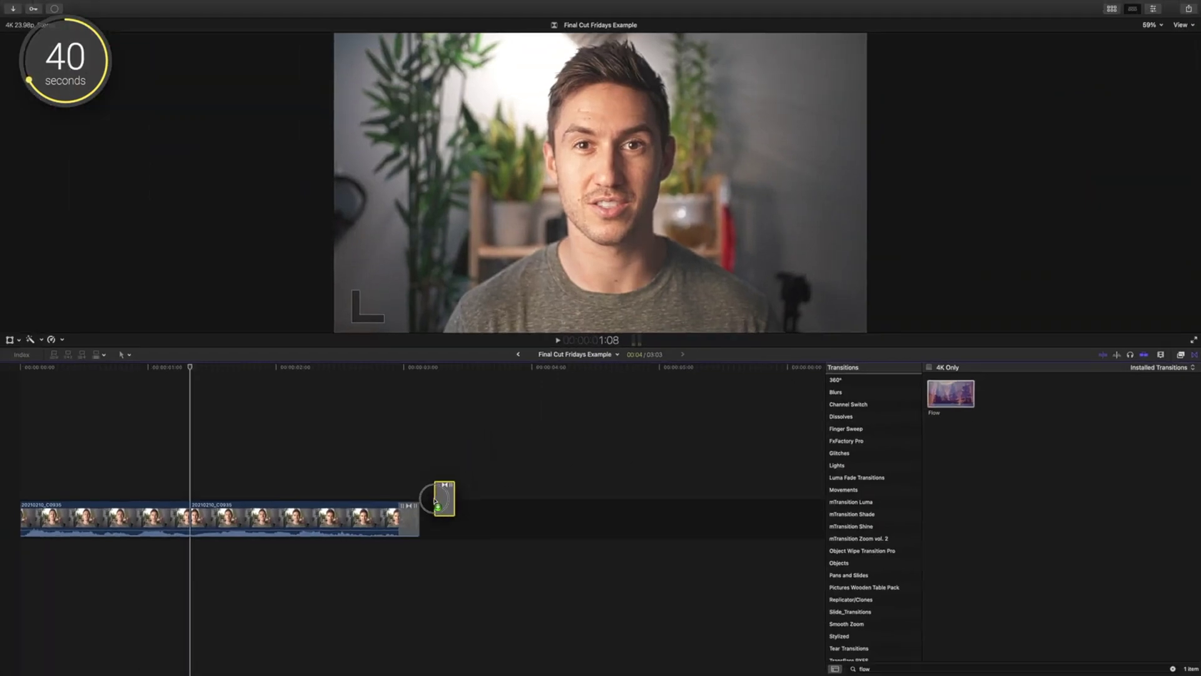
drag(436, 501, 191, 518)
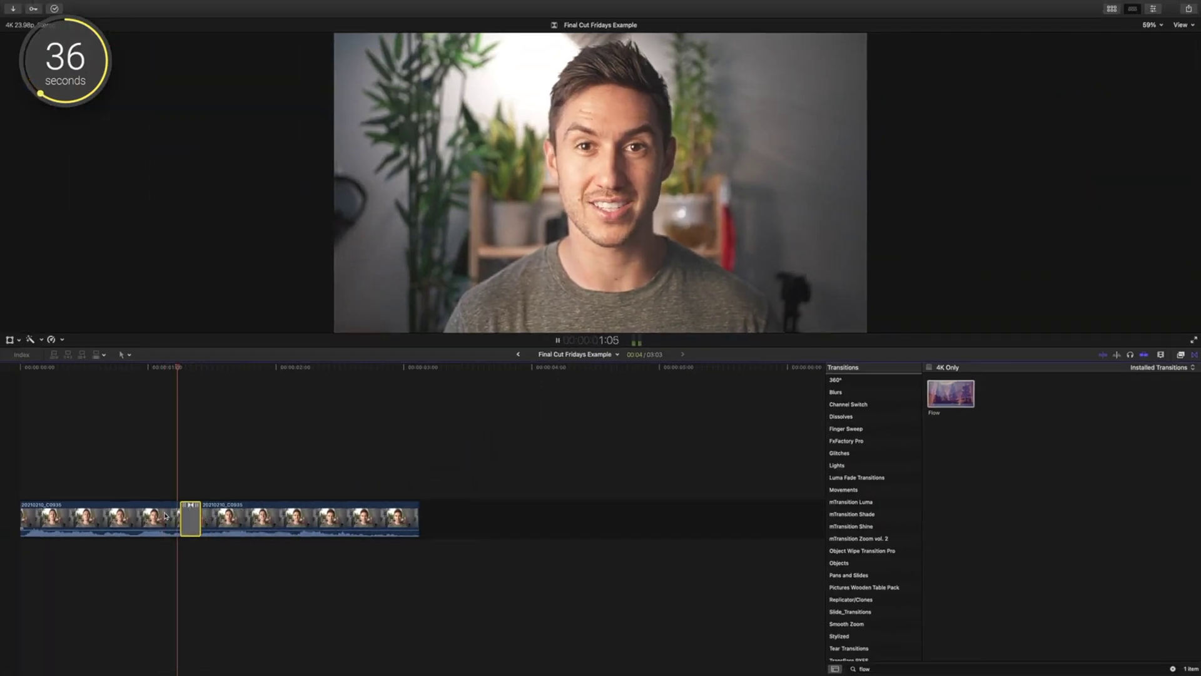
Preview the Flow transition, then remove it and play back the plain edit.
key(space)
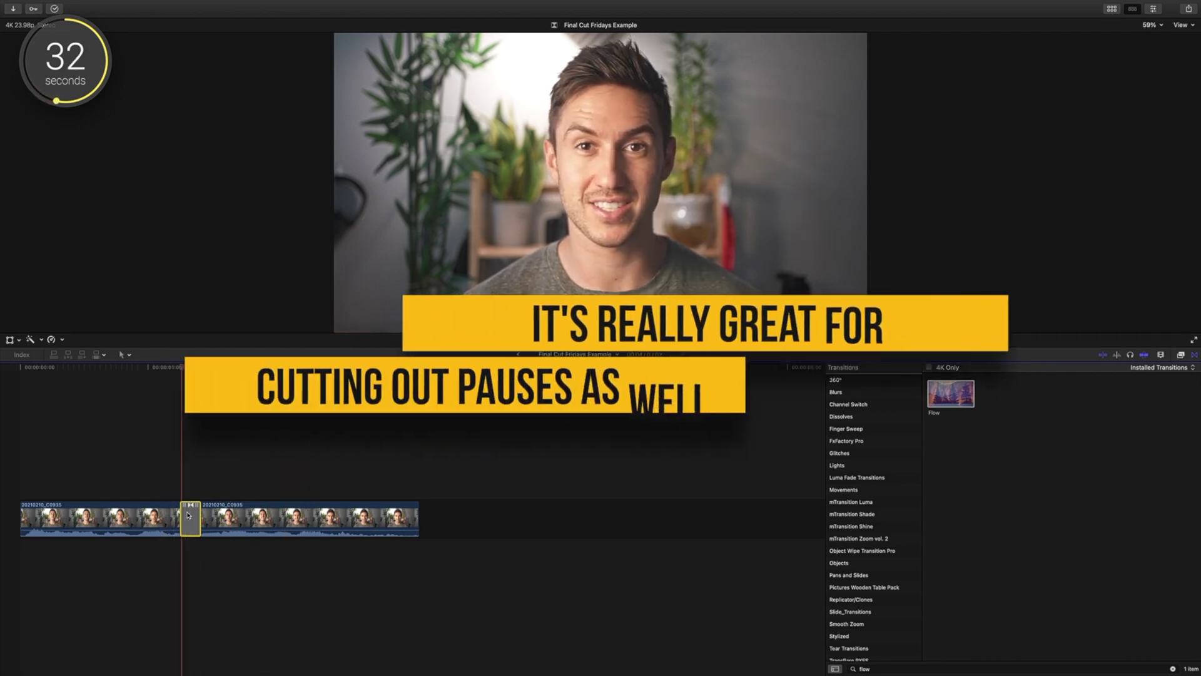
key(space)
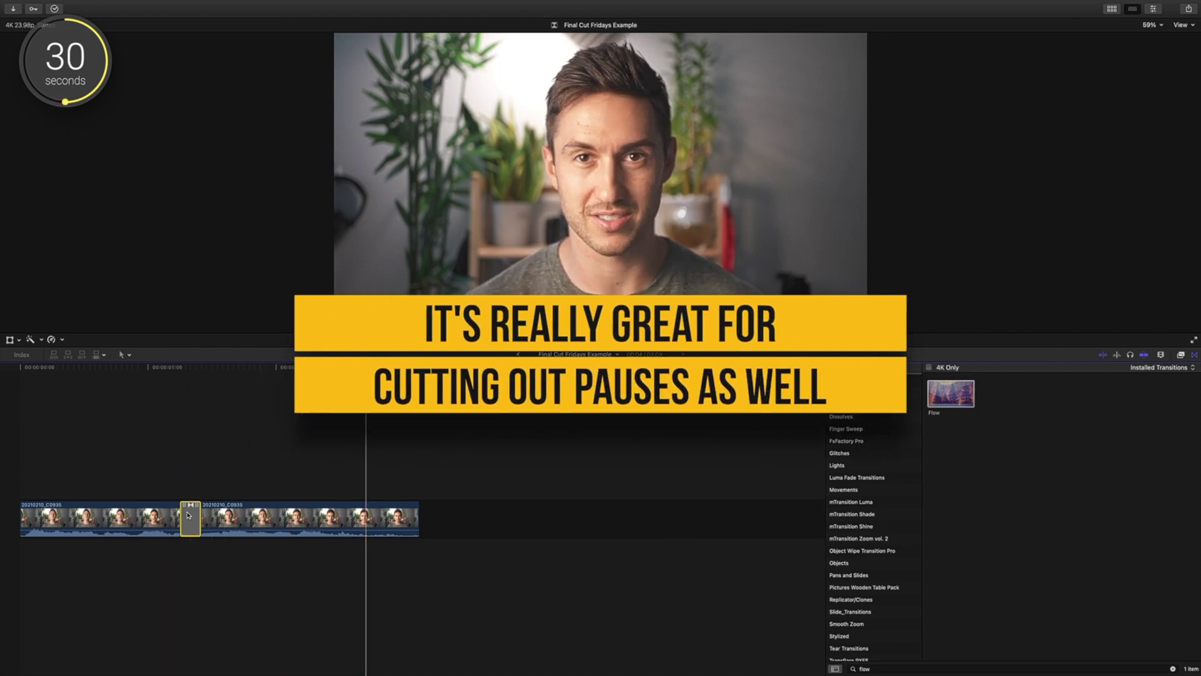
key(Delete)
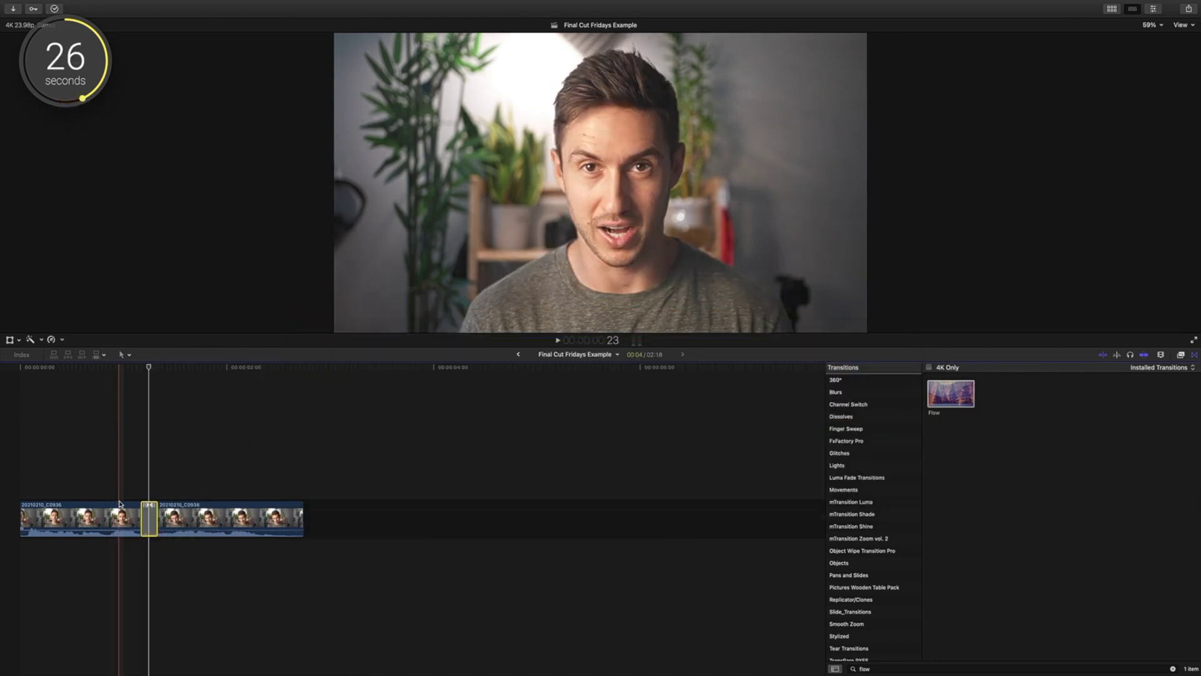
key(space)
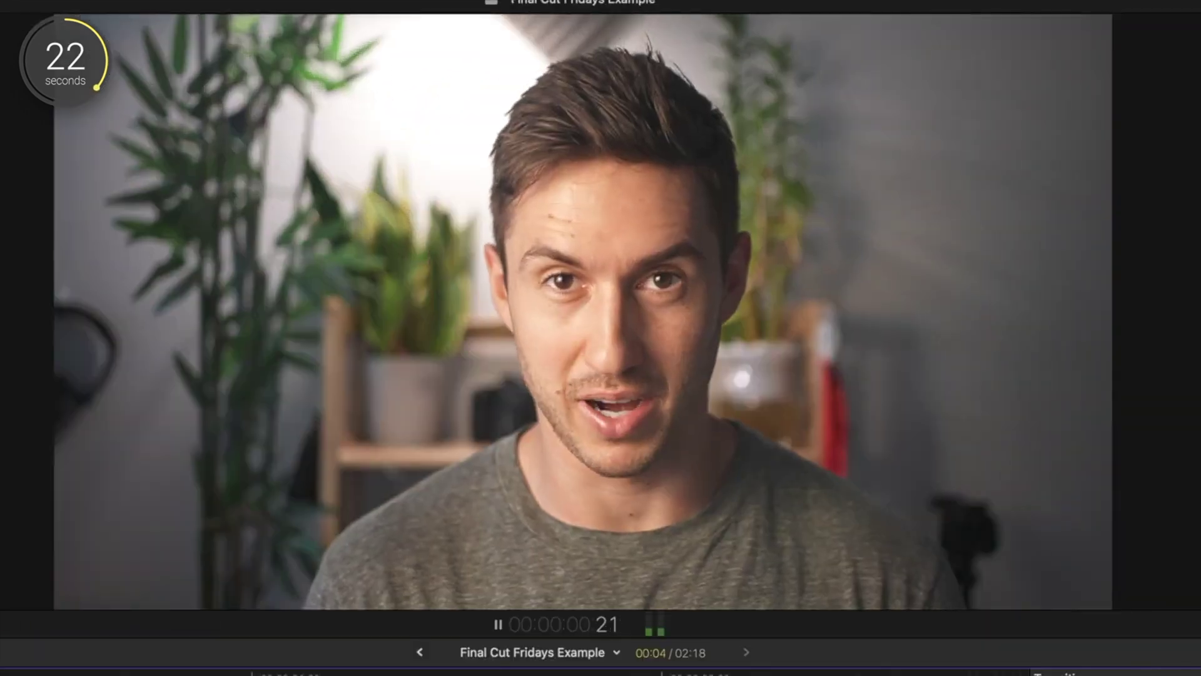
key(space)
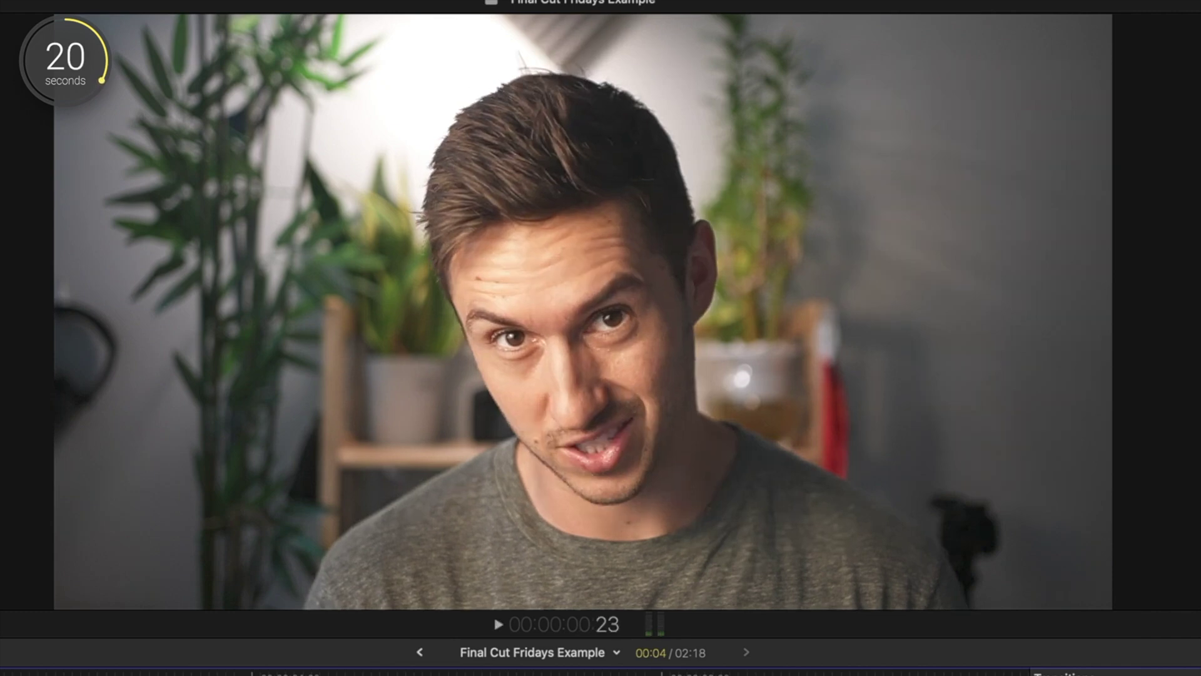
key(space)
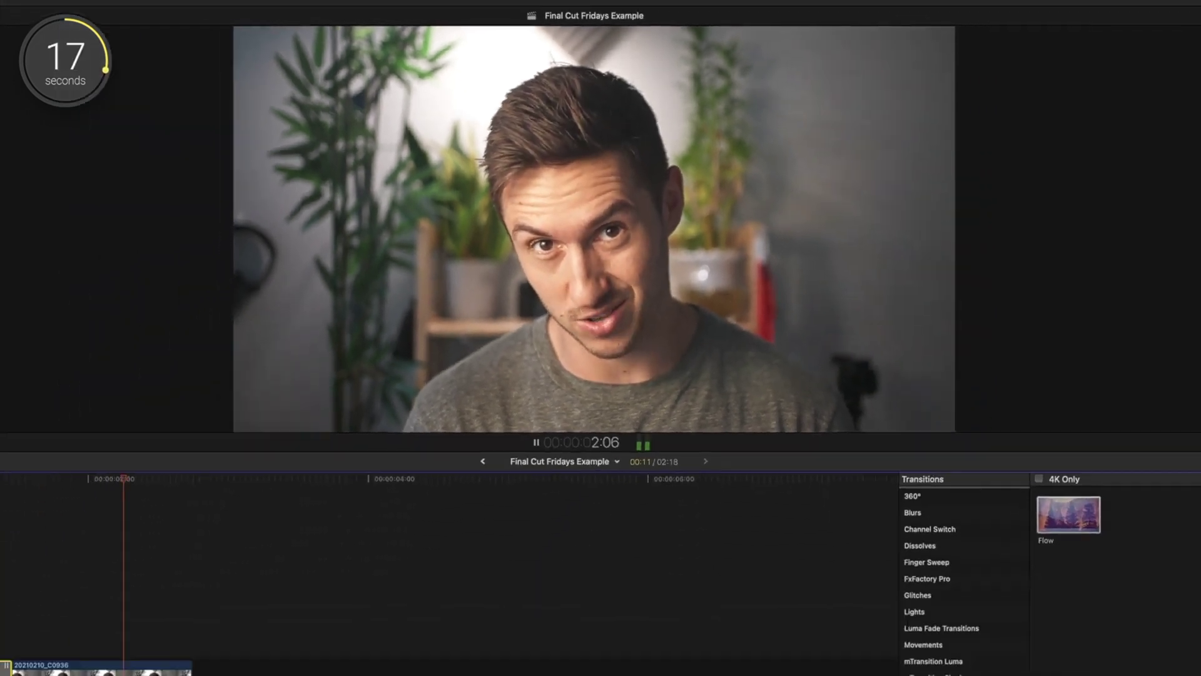
key(space)
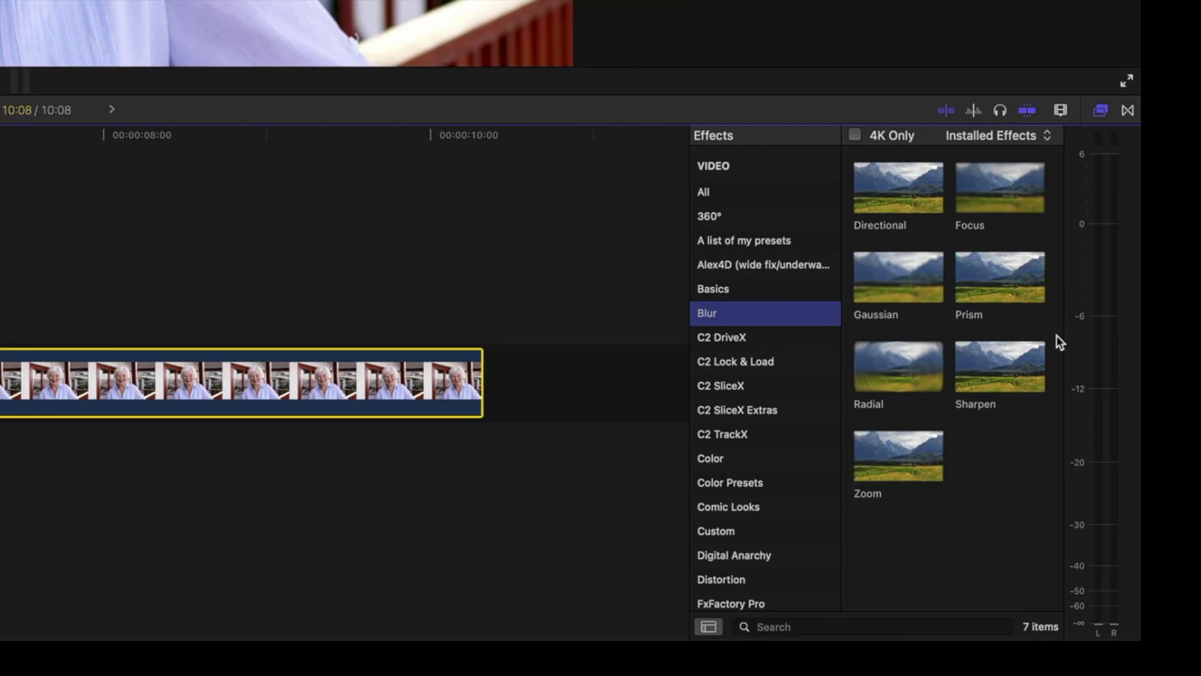
Apply Sharpen to the balcony clip and limit it to an oval mask stretched over her face.
drag(1000, 368, 394, 401)
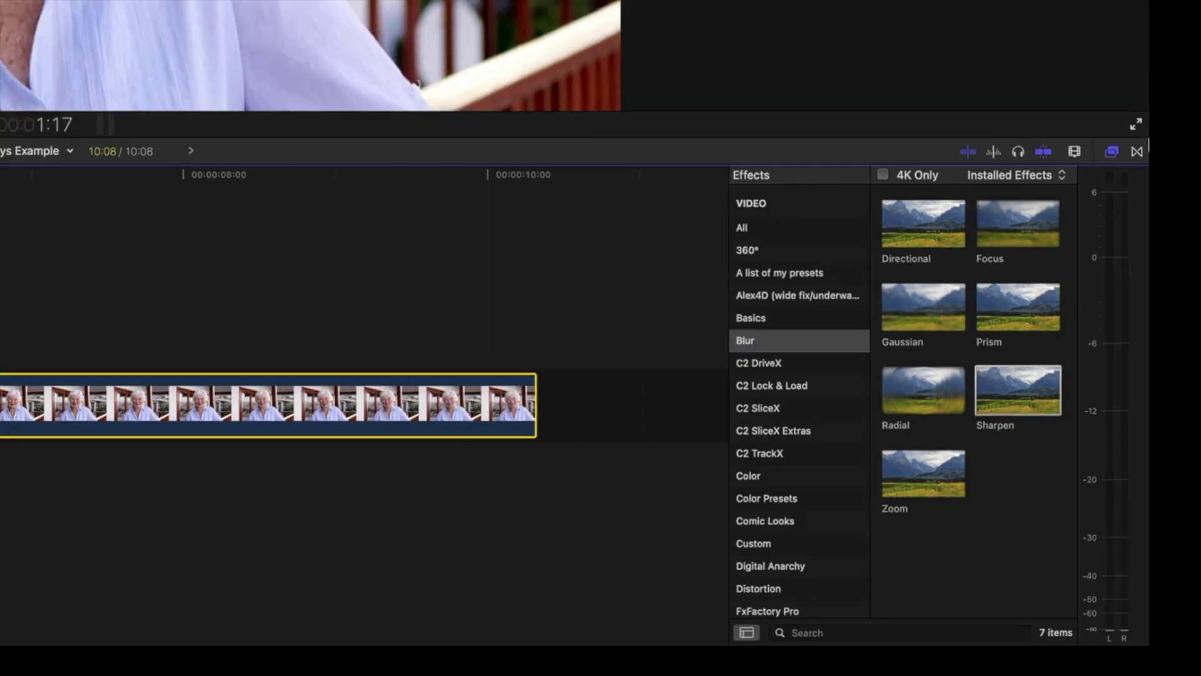
key(super+5)
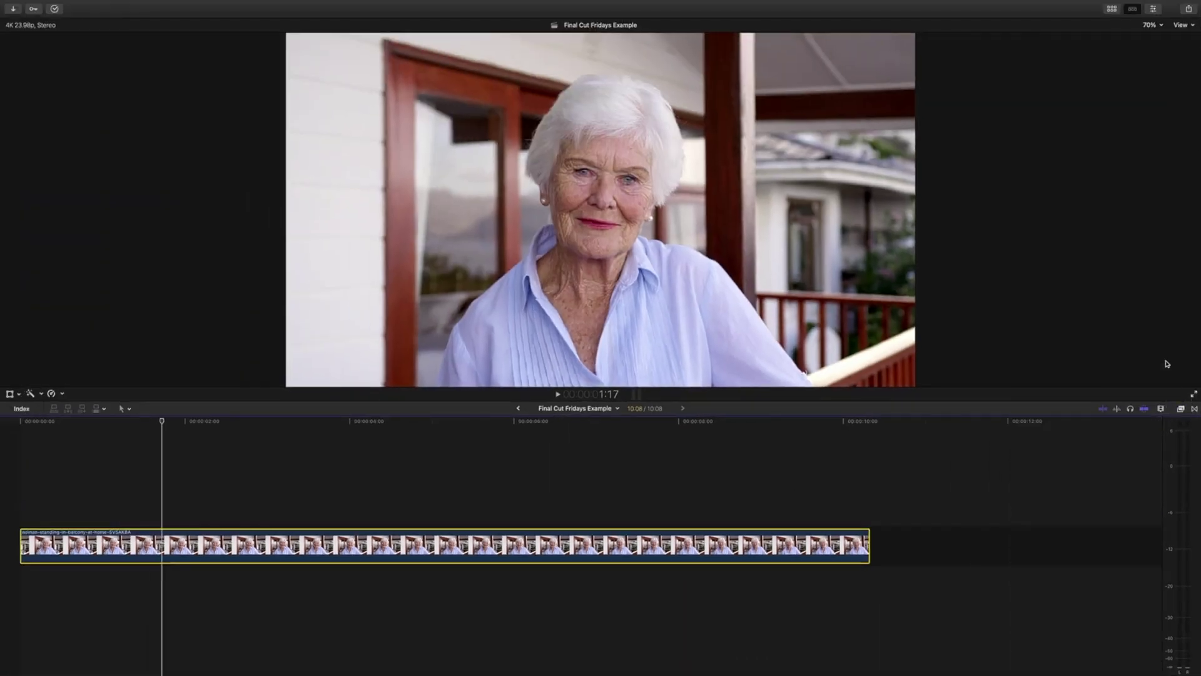
click(1155, 10)
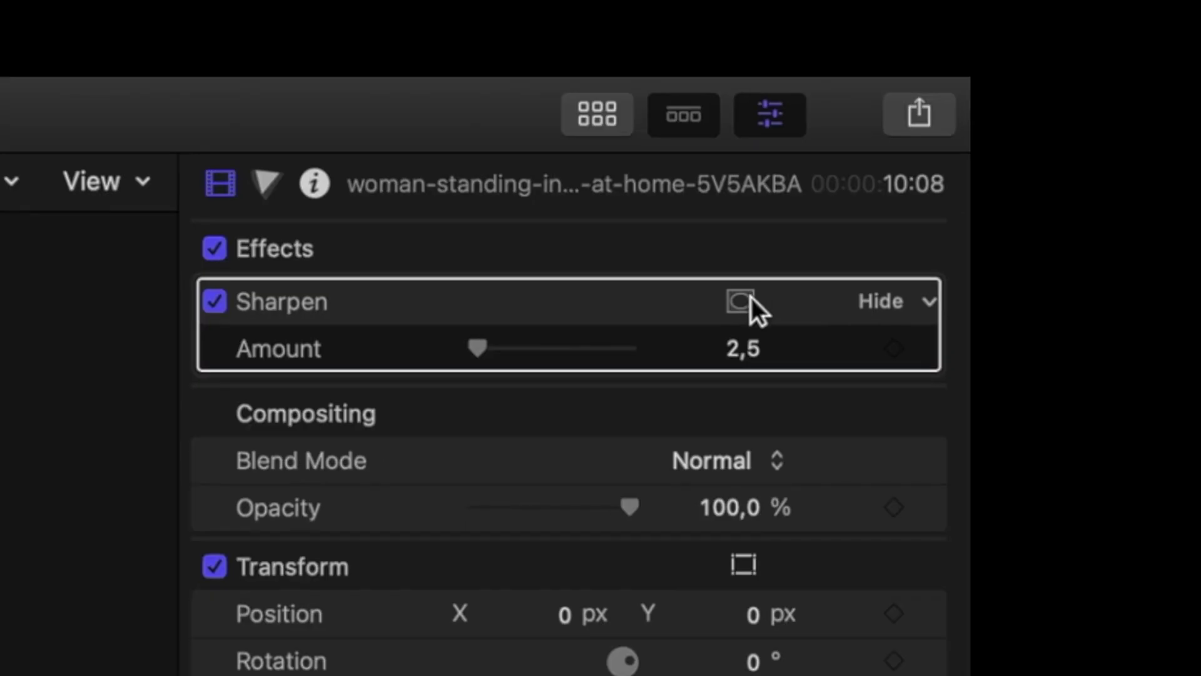
click(1146, 53)
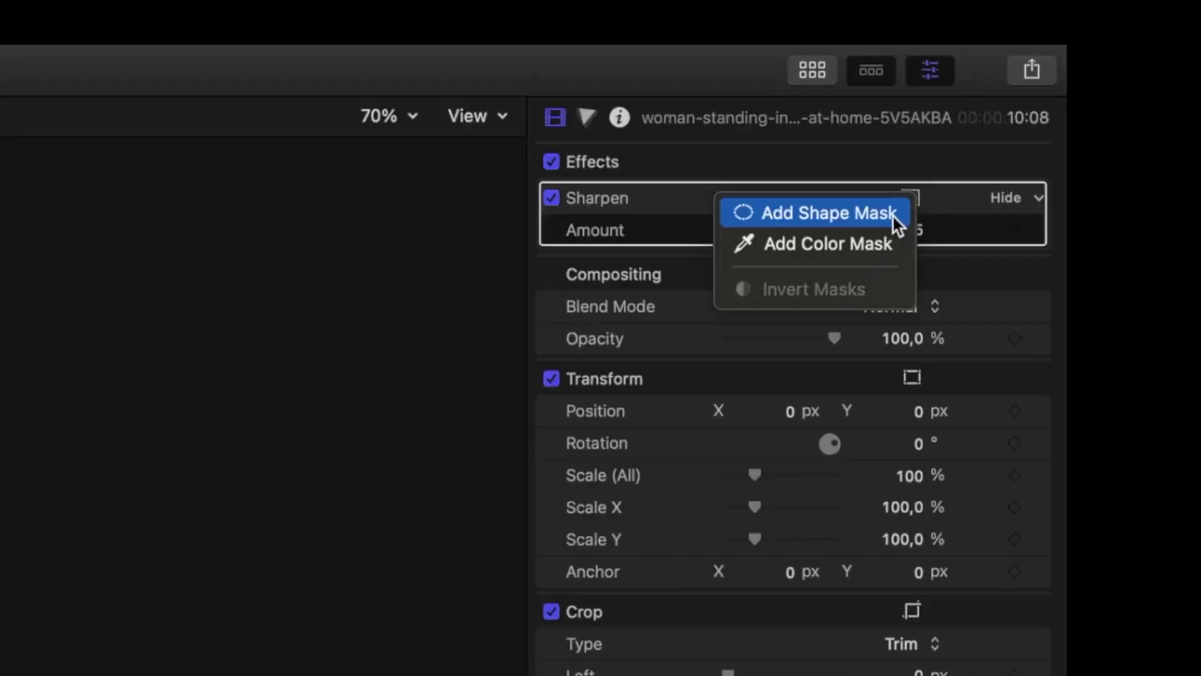
click(716, 327)
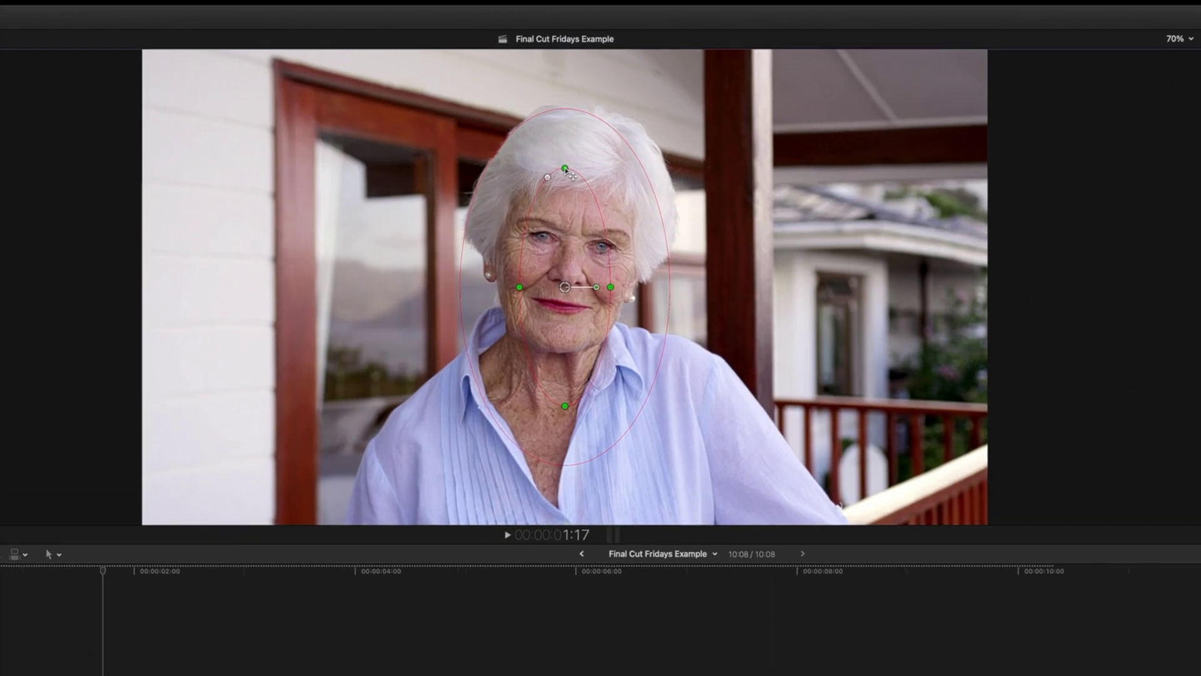
drag(523, 135, 525, 99)
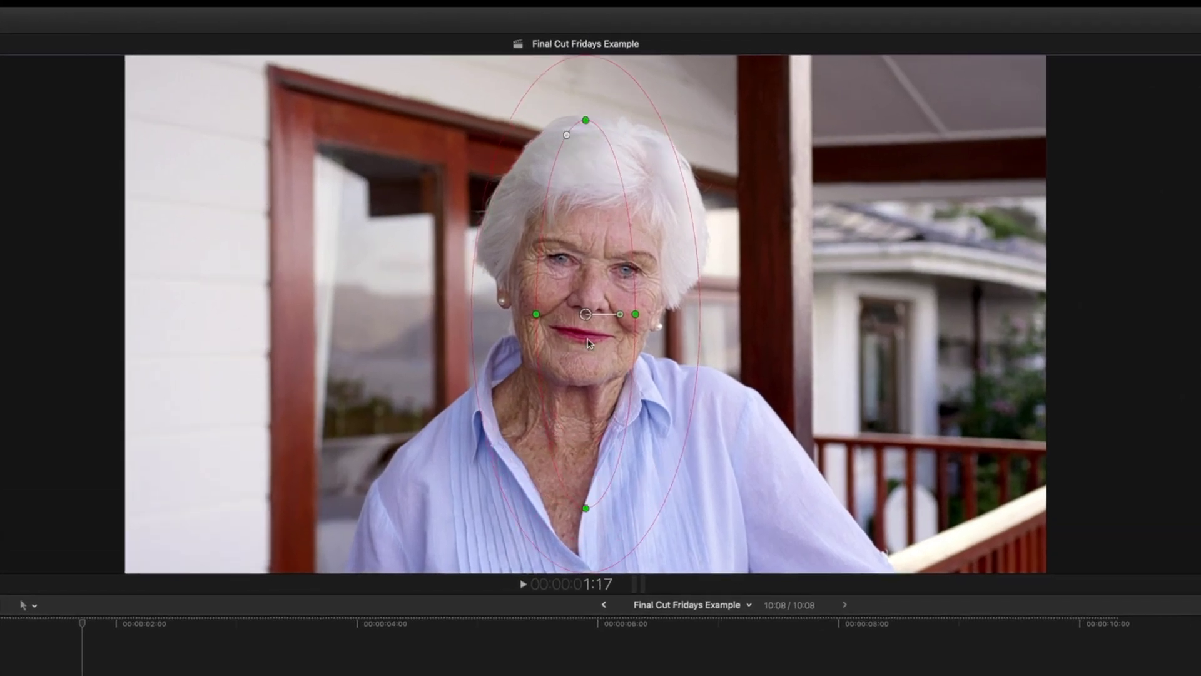
drag(588, 333, 570, 398)
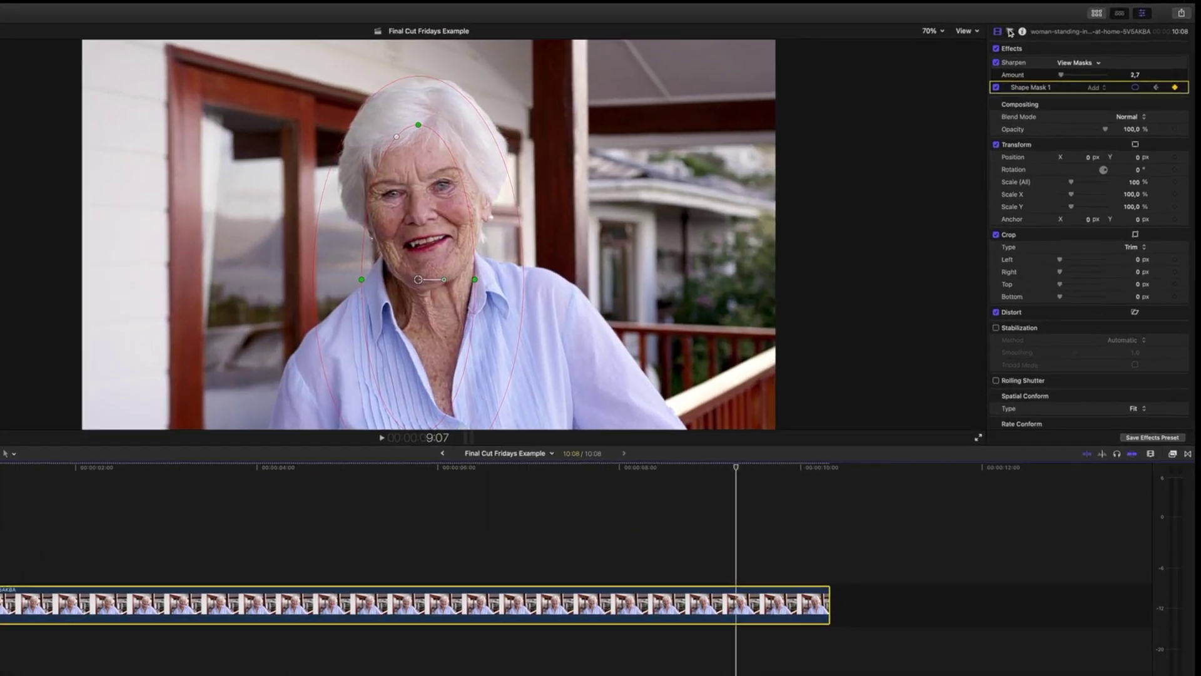
key(super+6)
Add a Color Board correction with an oval shape mask applied inside the face.
click(832, 113)
click(853, 155)
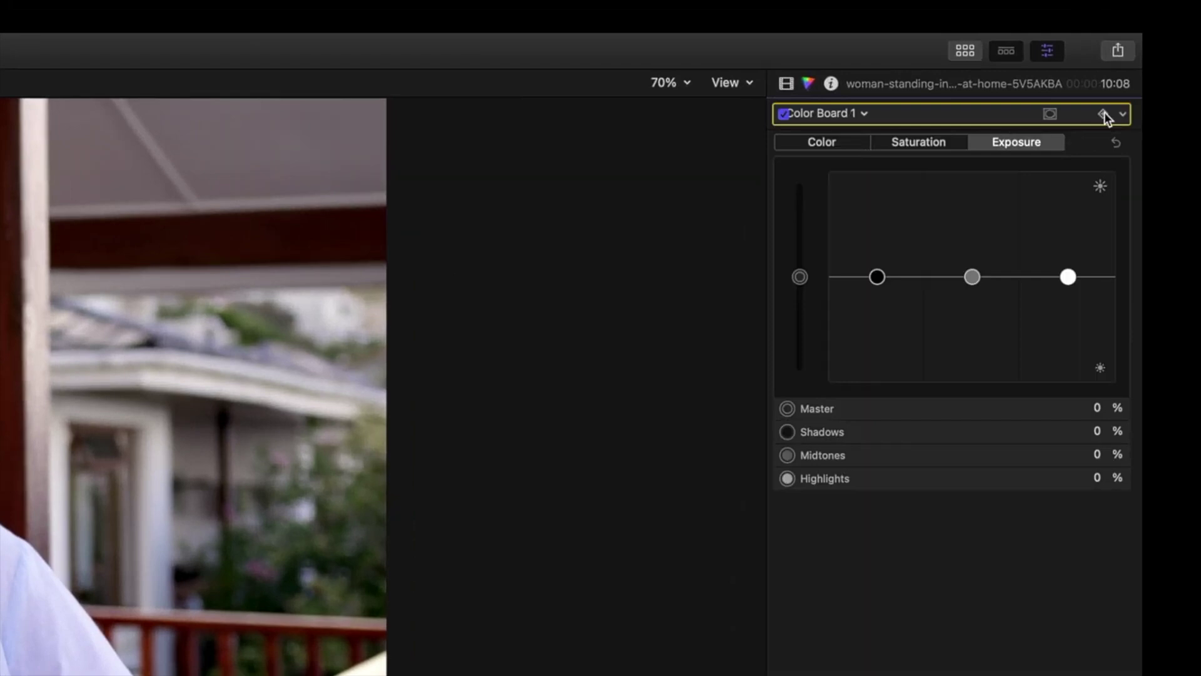
click(1057, 115)
click(1034, 123)
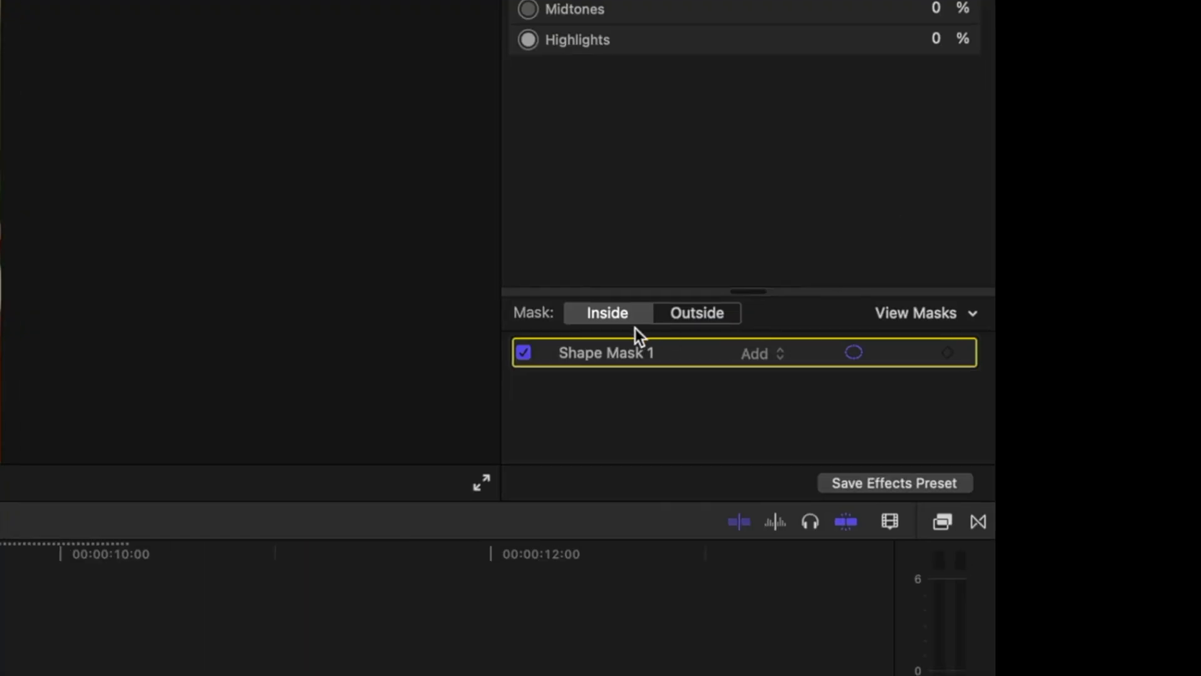
click(696, 314)
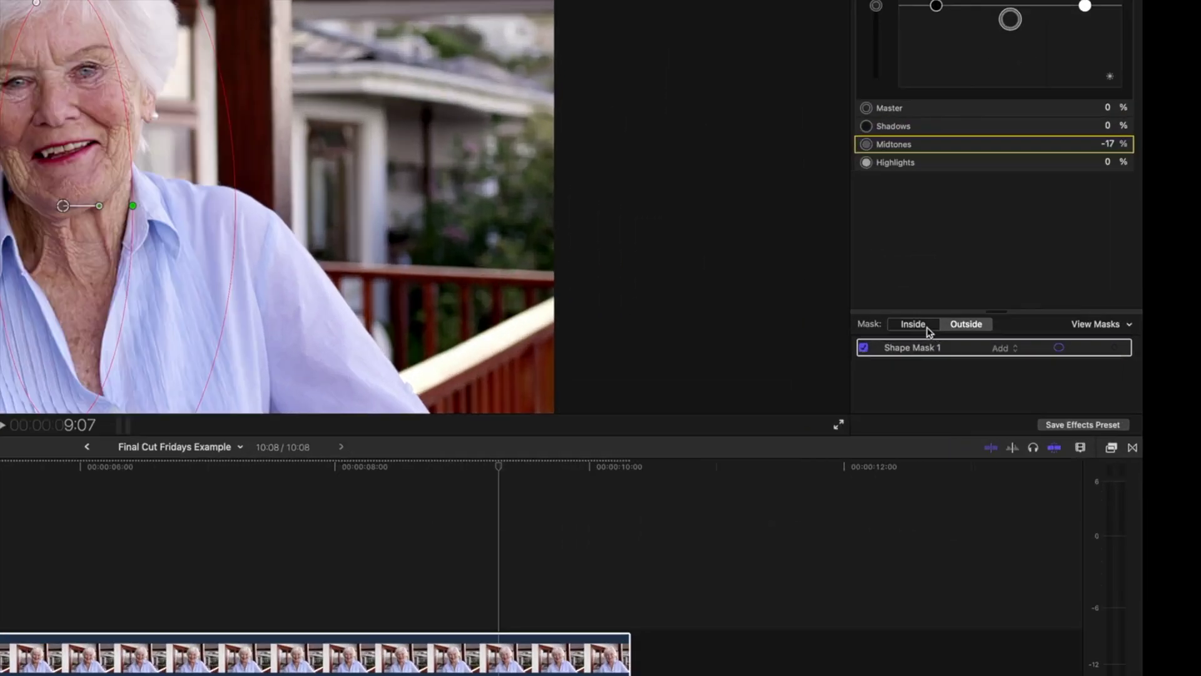
click(1056, 330)
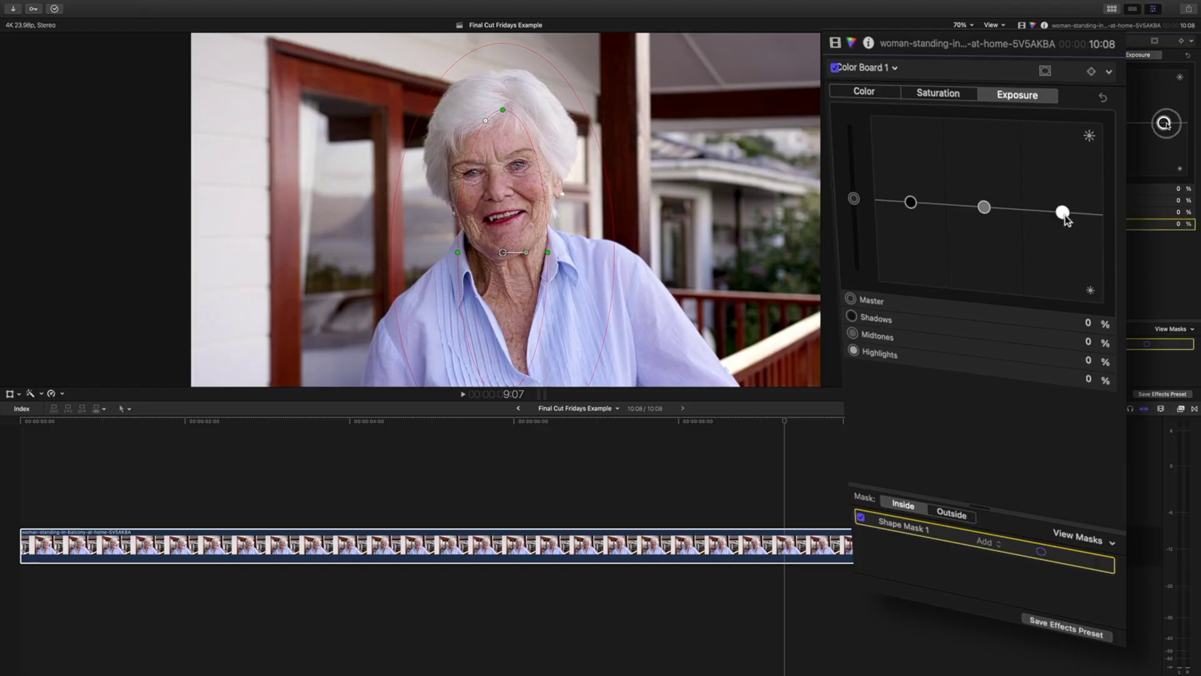
Raise the masked highlights exposure to 10%, then switch all the clip's effects off to compare.
drag(1066, 219, 1071, 209)
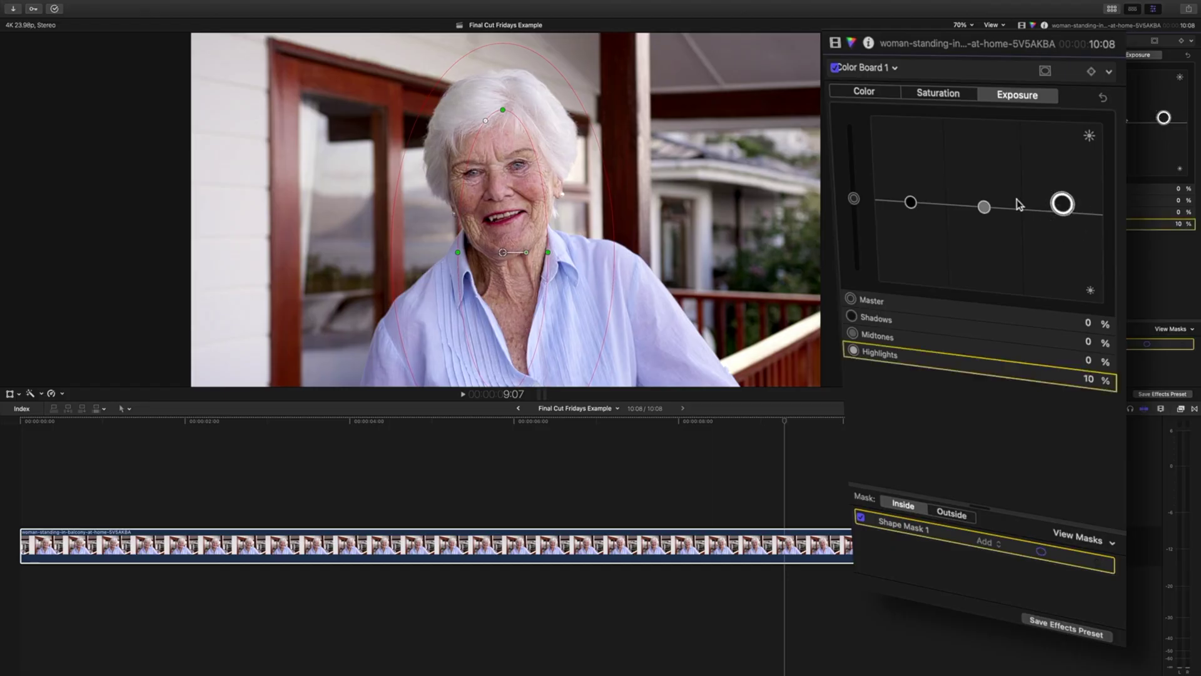
click(836, 71)
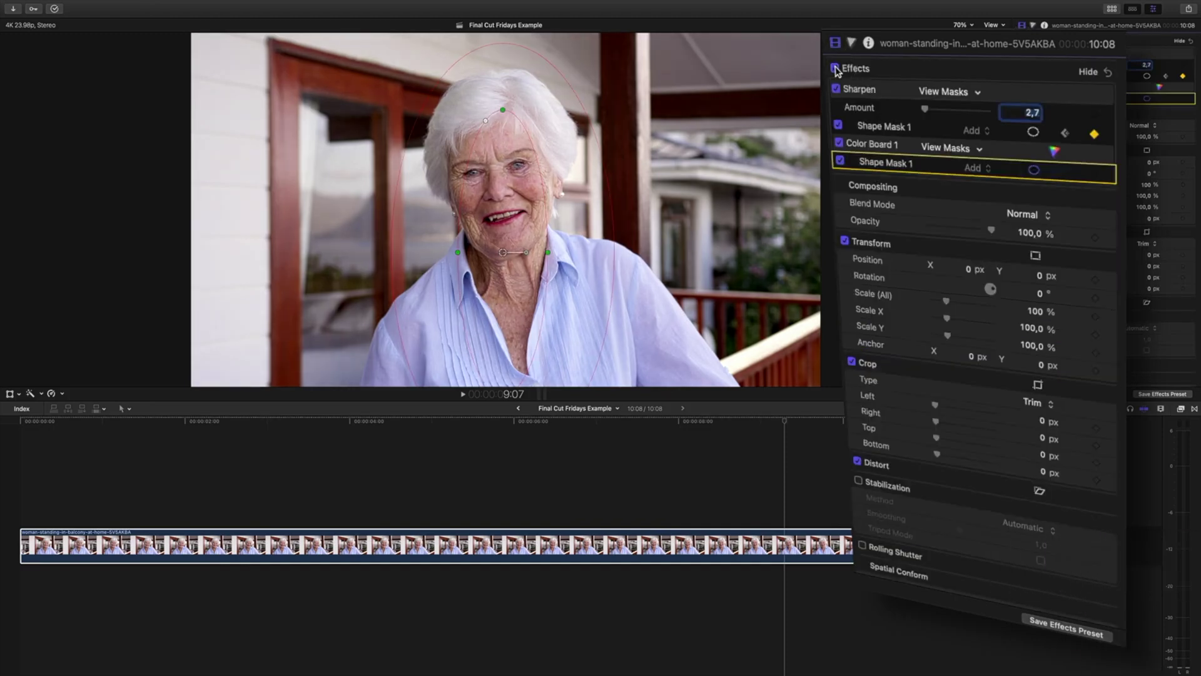
click(836, 69)
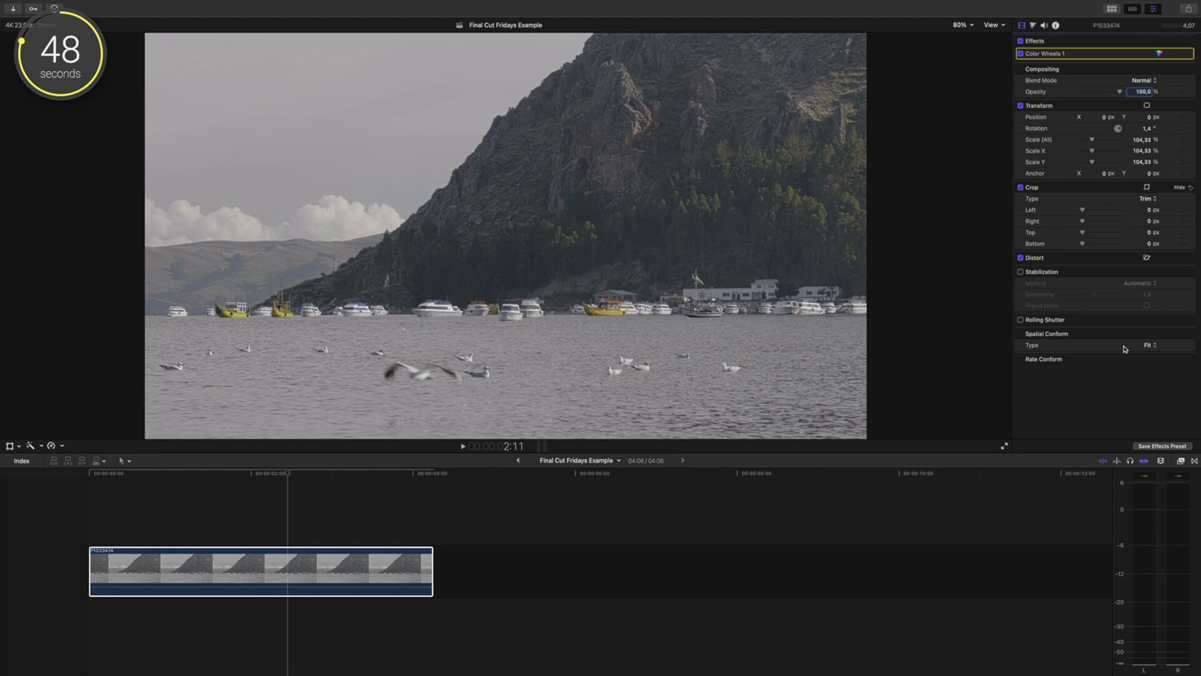
After checking the scopes, add Custom LUT 2_SGamut3CineSLog3_To_LC-709TypeA to the lake clip at 0,86 mix.
key(ctrl+shift+2)
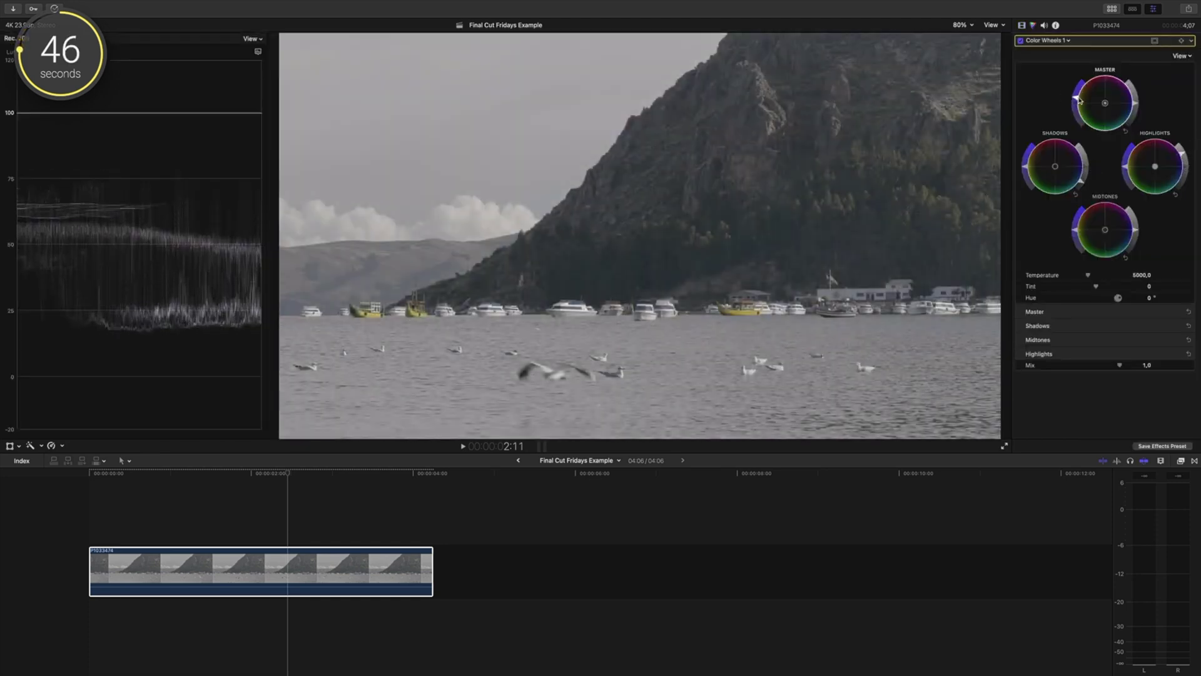
key(super+0)
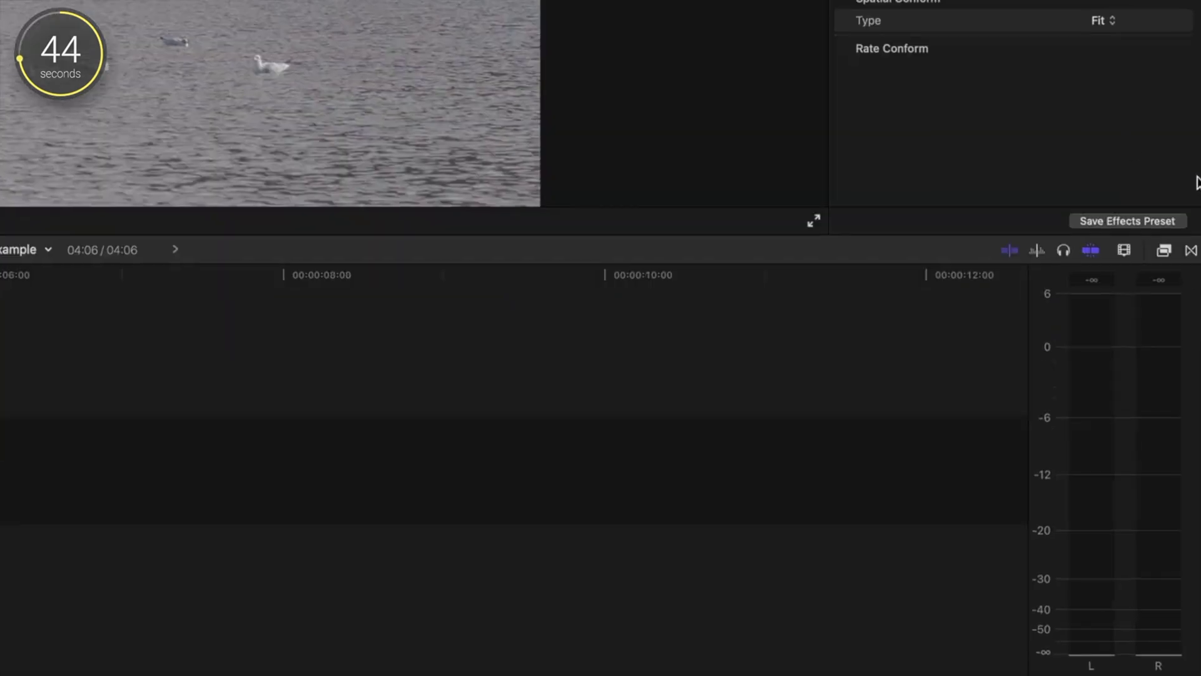
click(1164, 251)
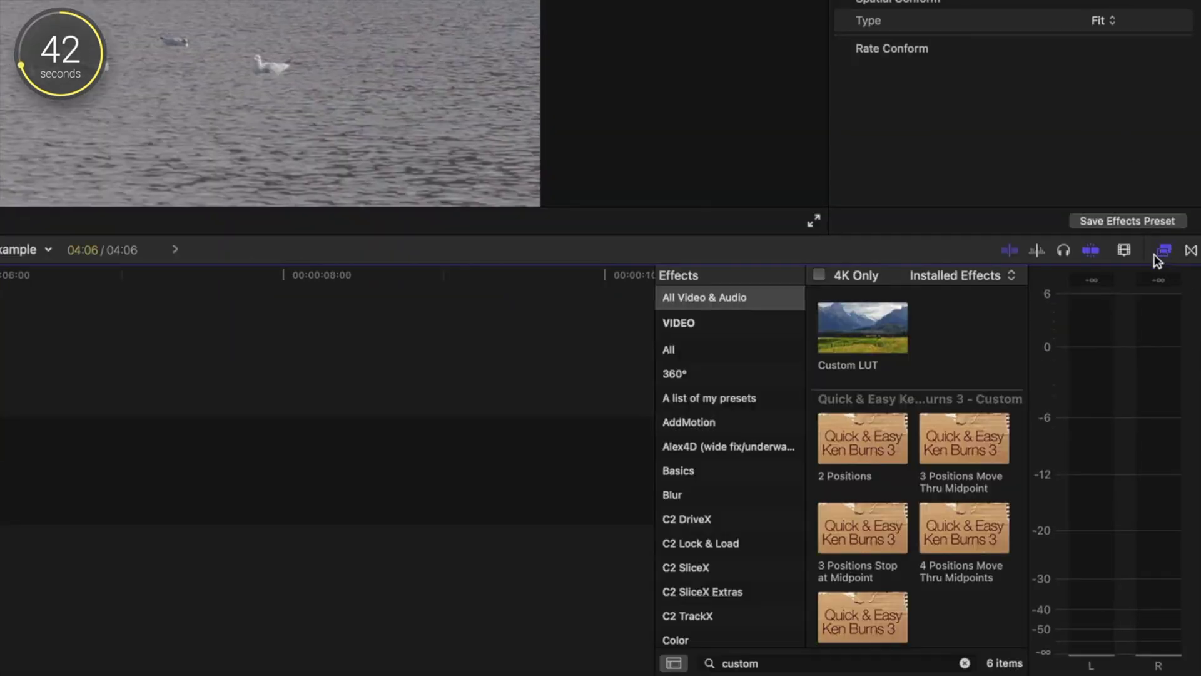
double_click(900, 334)
click(978, 198)
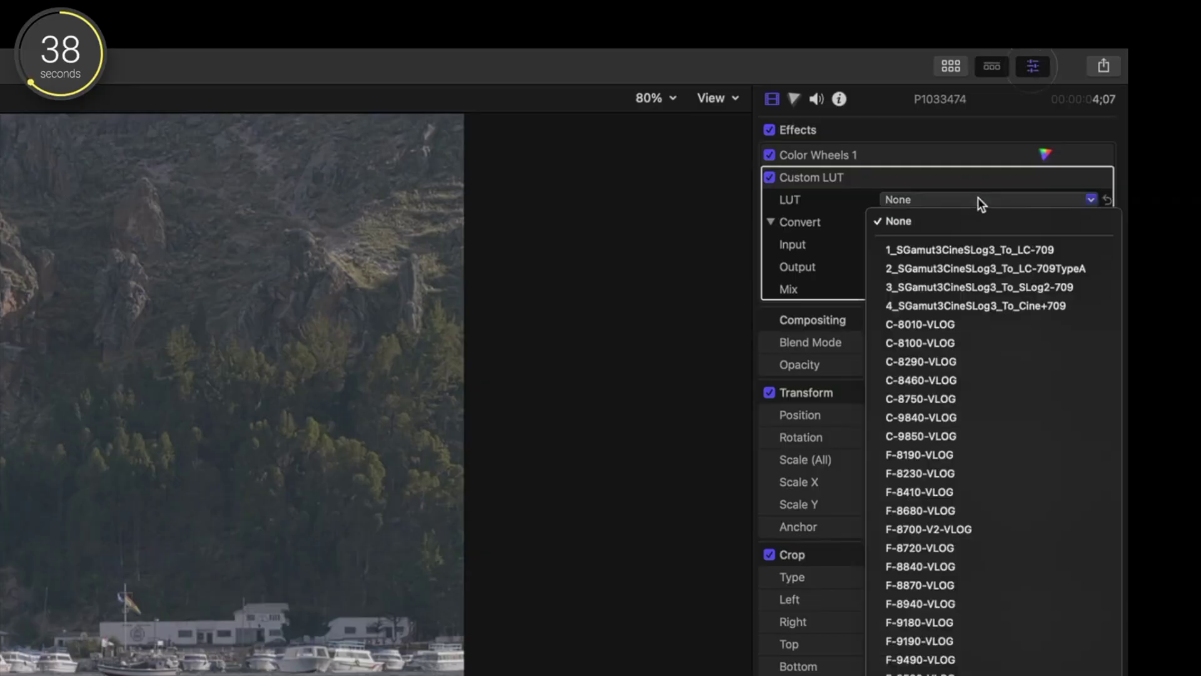
click(971, 265)
drag(985, 267, 976, 267)
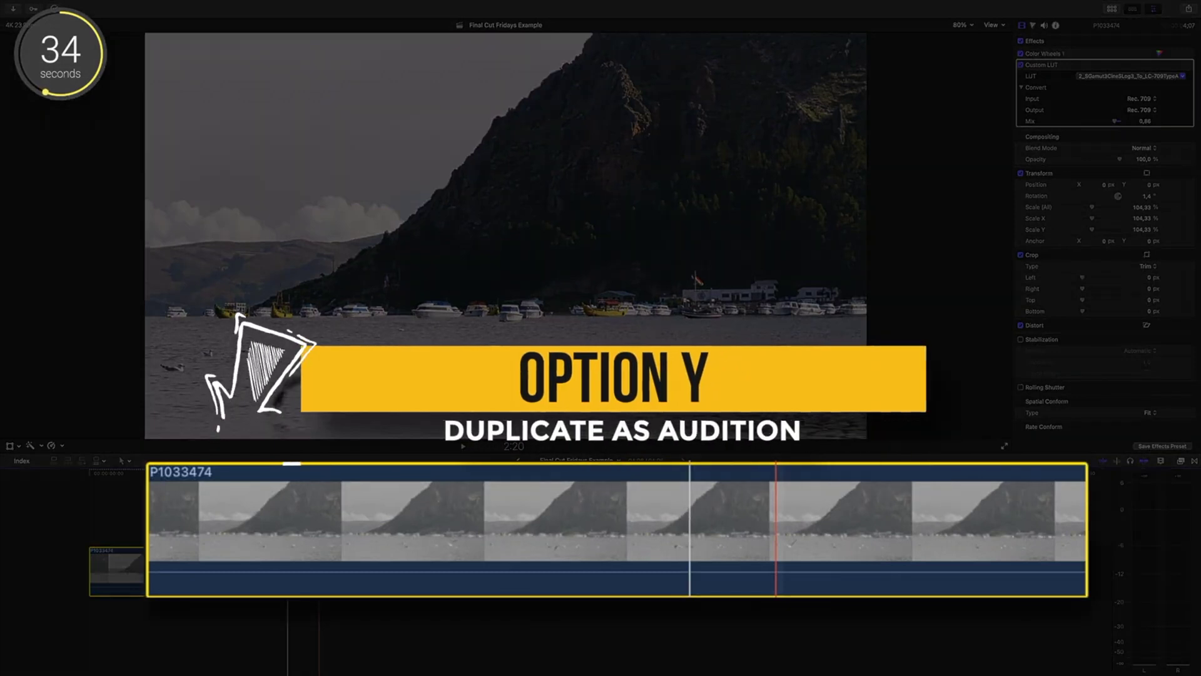
Duplicate the lake clip as an audition and give copy 1 the F-8410-VLOG LUT at 0,84 mix.
key(alt+y)
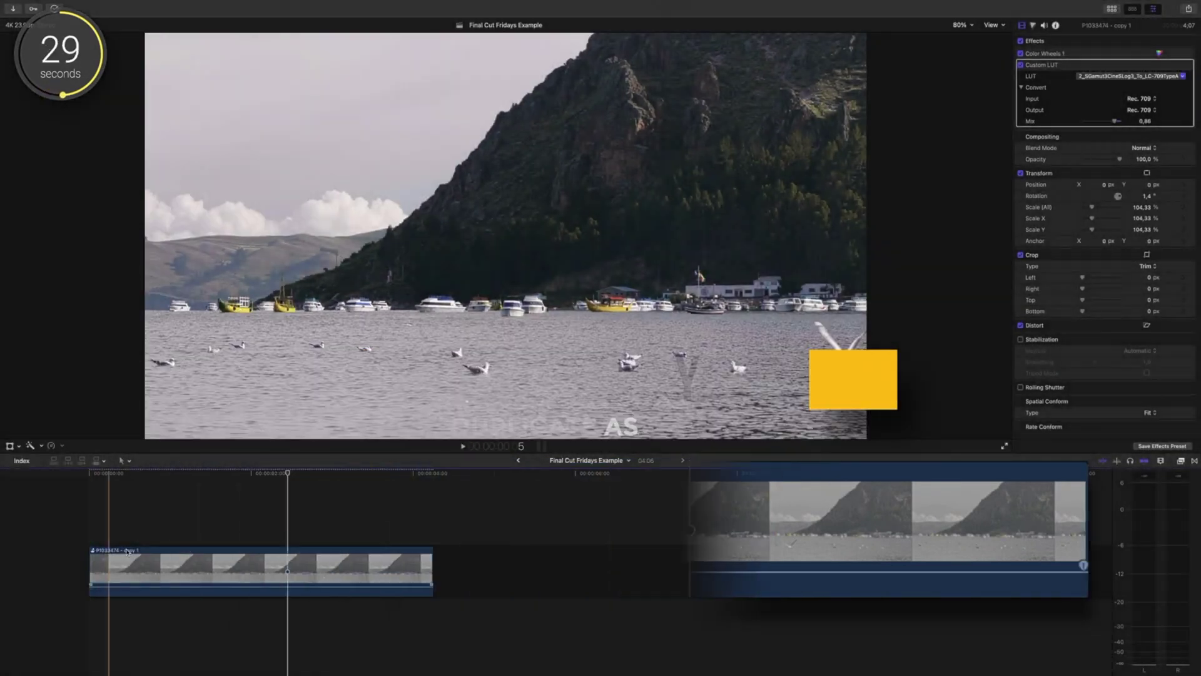
click(92, 552)
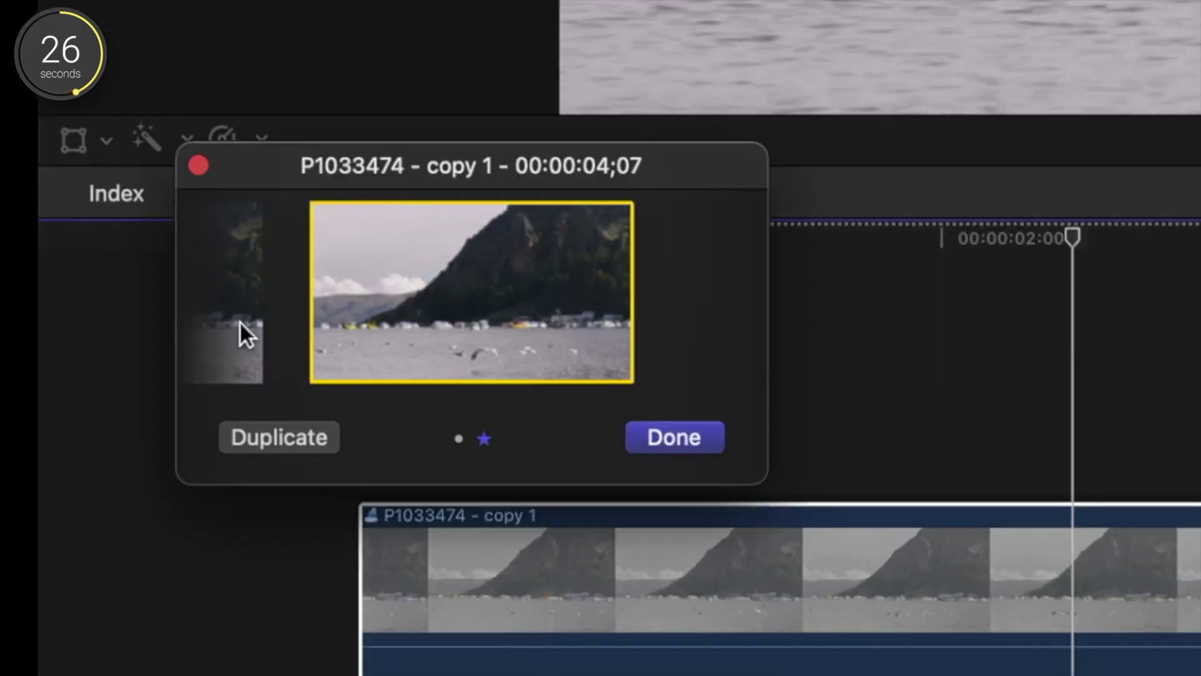
click(244, 335)
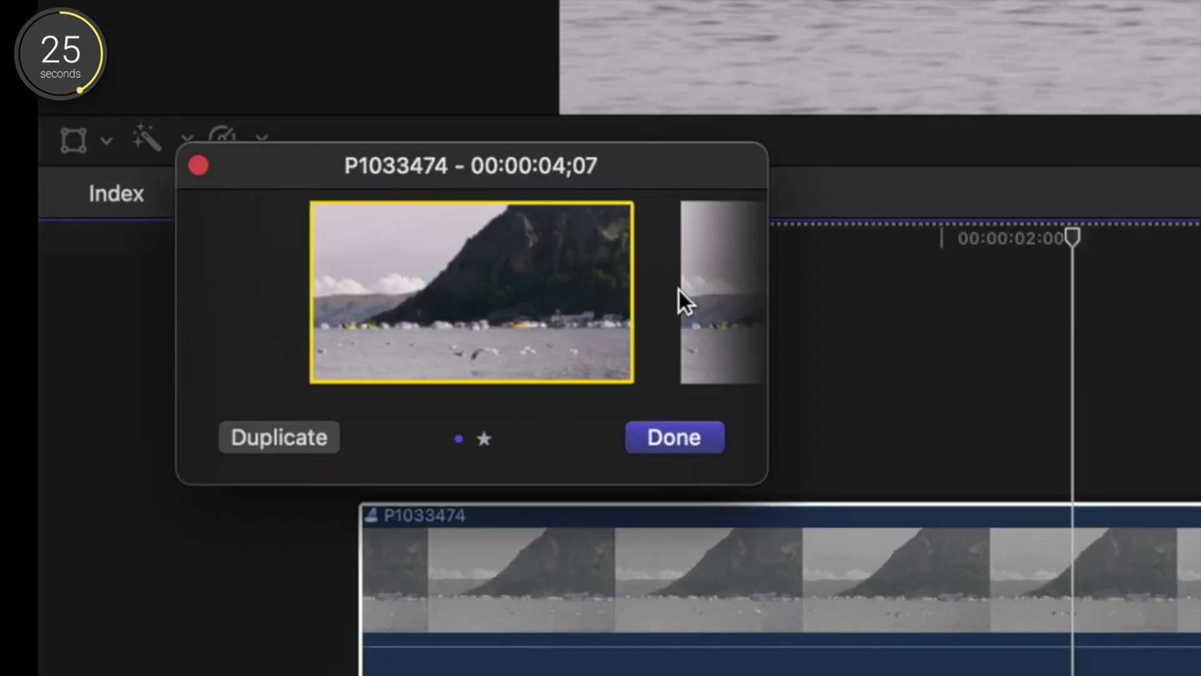
click(681, 293)
click(675, 437)
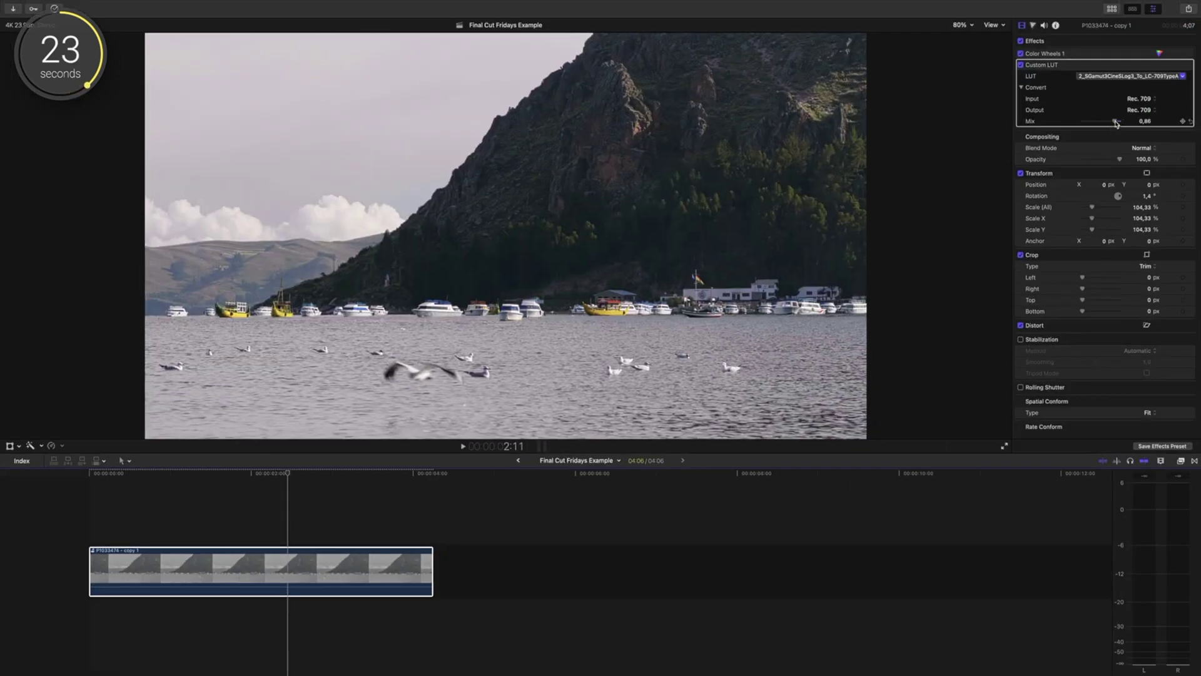
click(1159, 77)
click(1124, 226)
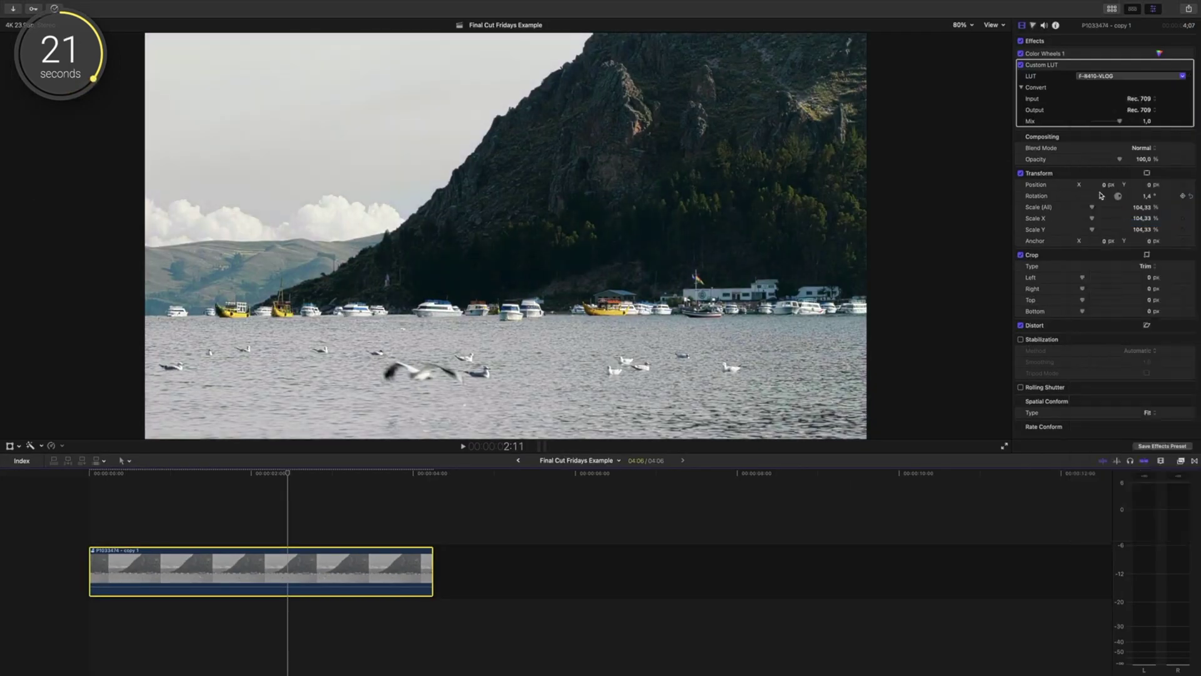
drag(1118, 121, 1114, 121)
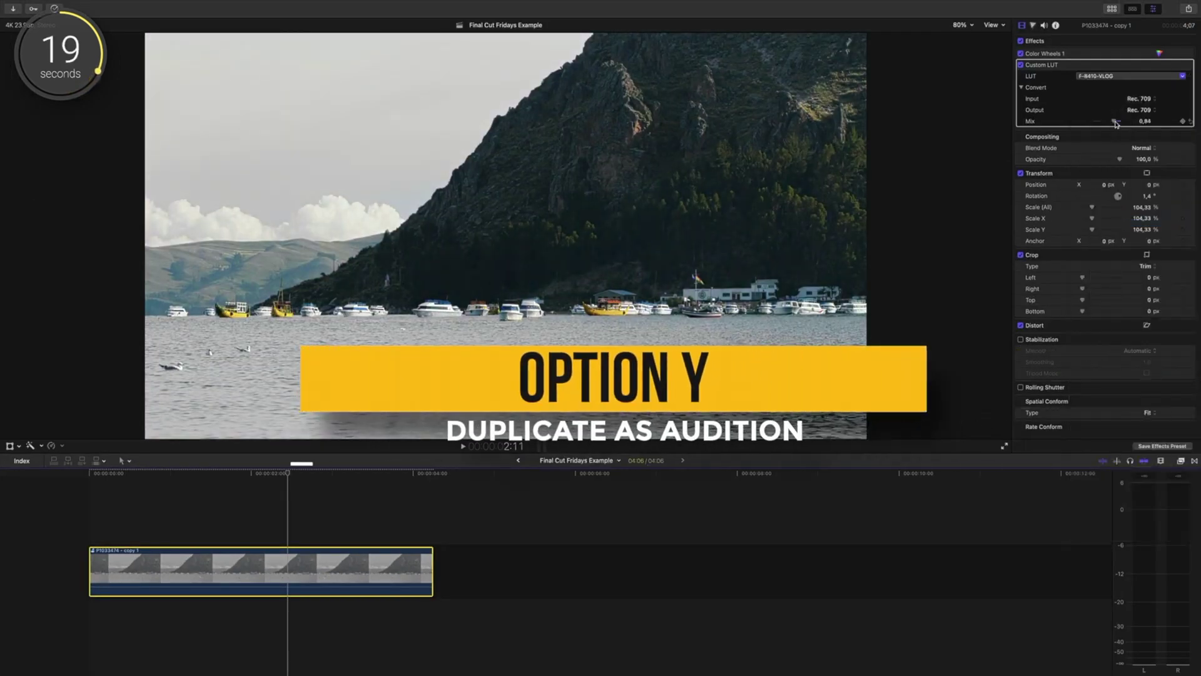
Add another audition copy using the W-8730-VLOG LUT at full mix.
key(alt+y)
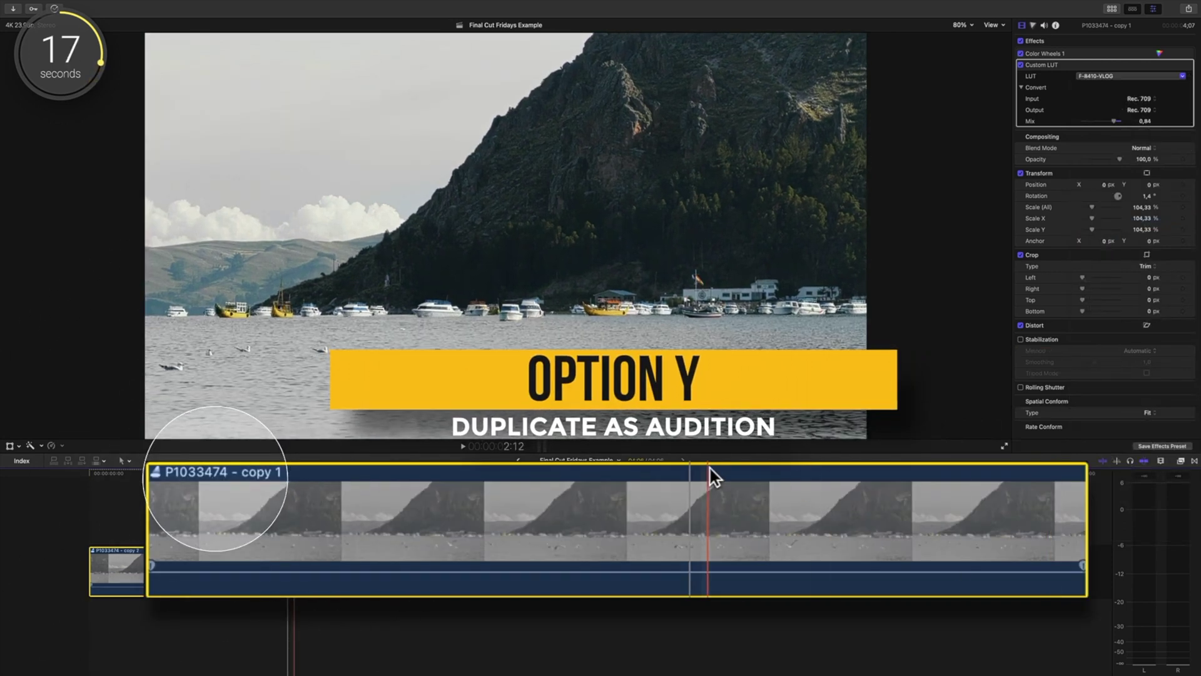
click(1129, 76)
click(1132, 382)
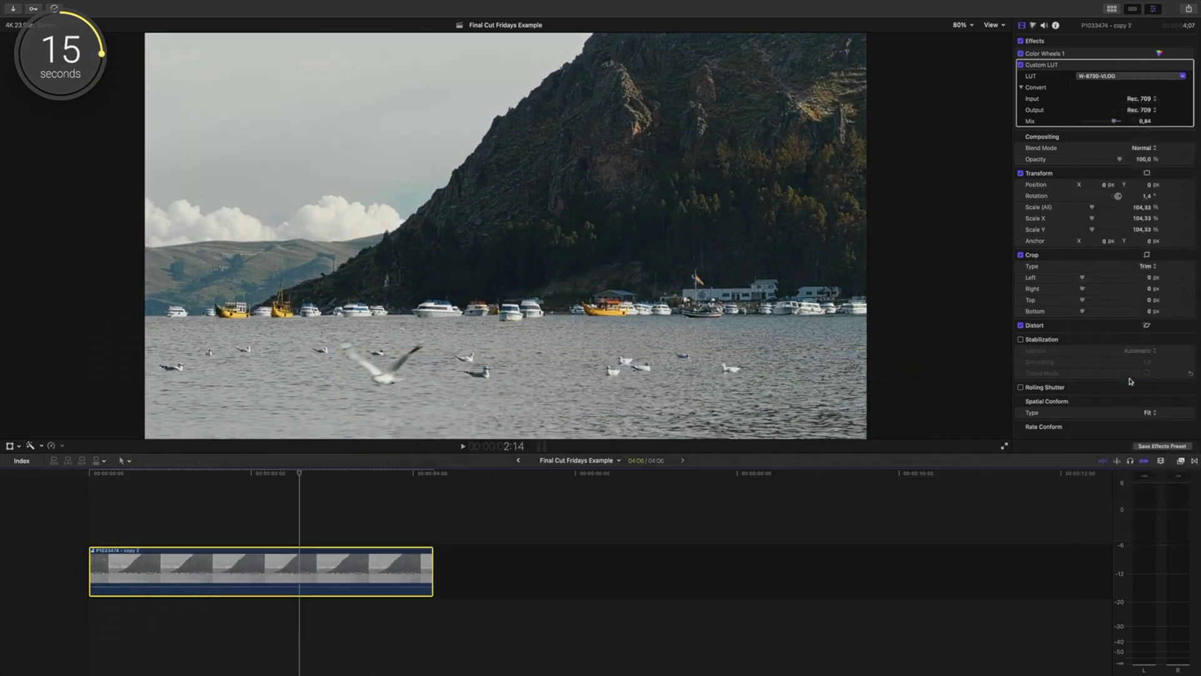
drag(1114, 121, 1146, 121)
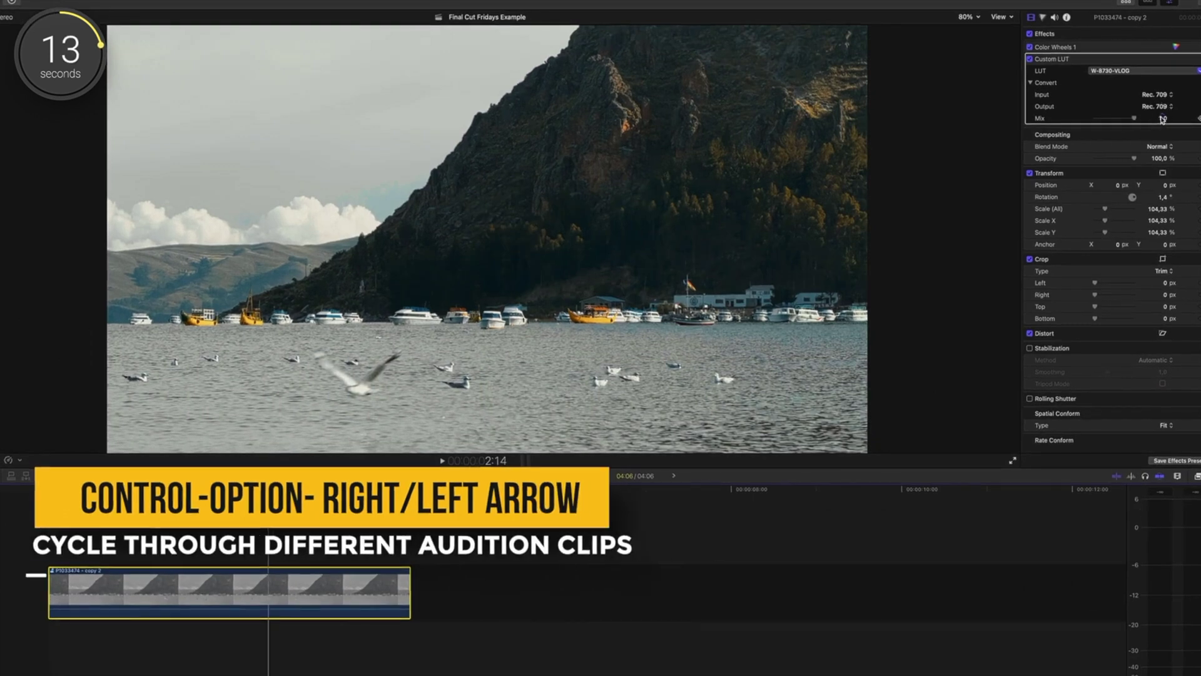
Cycle through the audition versions with Control-Option-Right to compare the three grades.
click(170, 579)
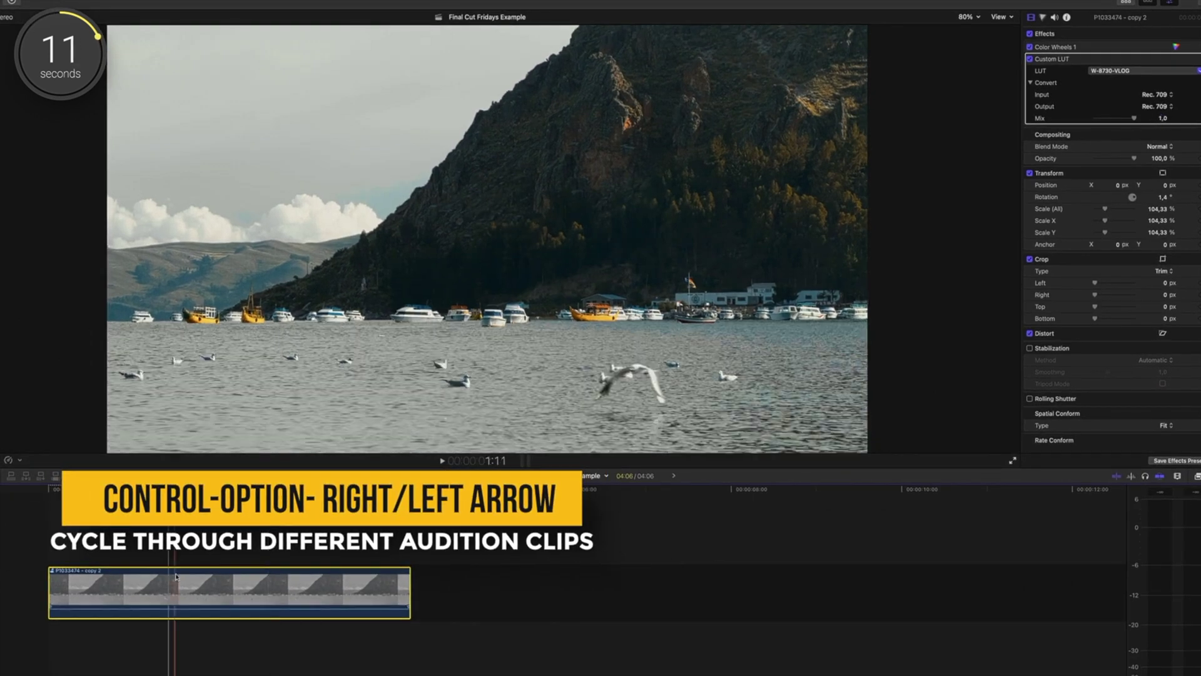
key(ctrl+alt+Right)
key(ctrl+alt+Right)
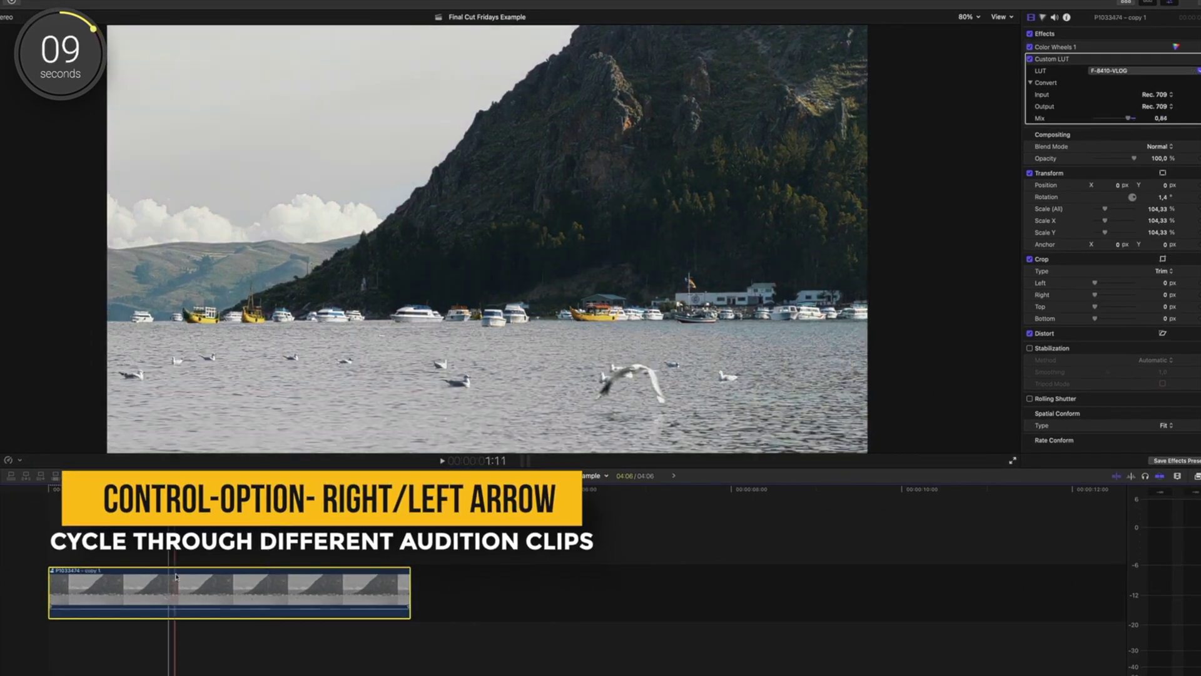
key(ctrl+alt+Right)
key(ctrl+alt+Right)
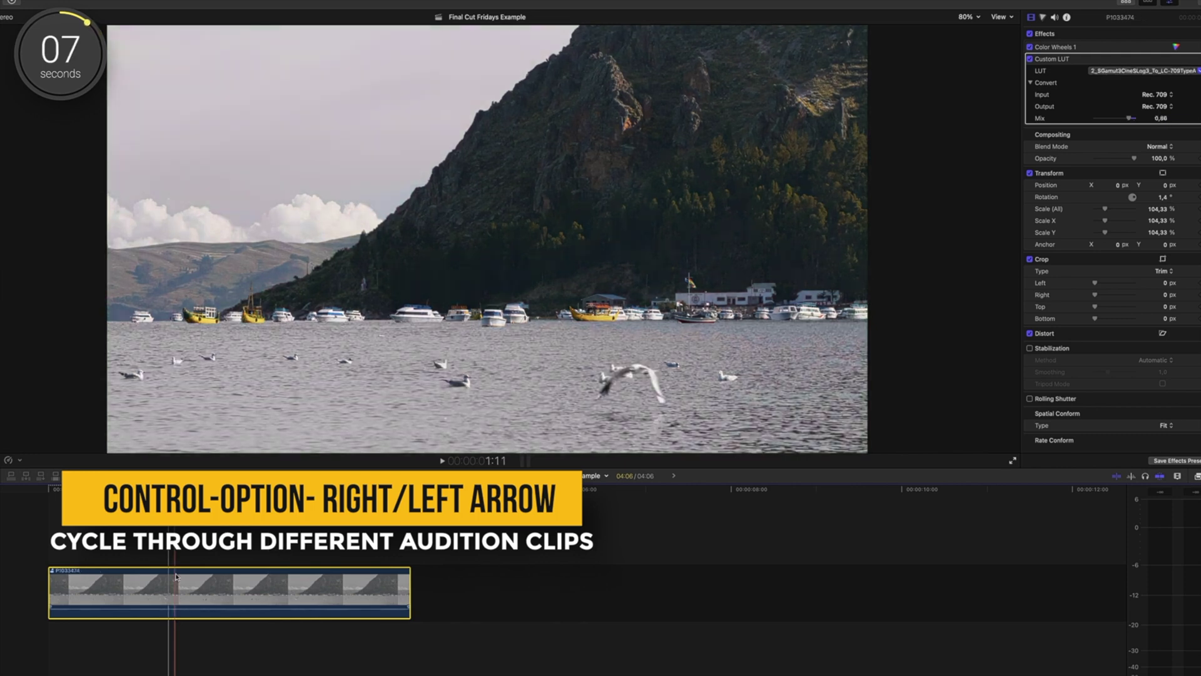
key(ctrl+alt+Right)
key(ctrl+alt+Right)
key(ctrl+alt+Right)
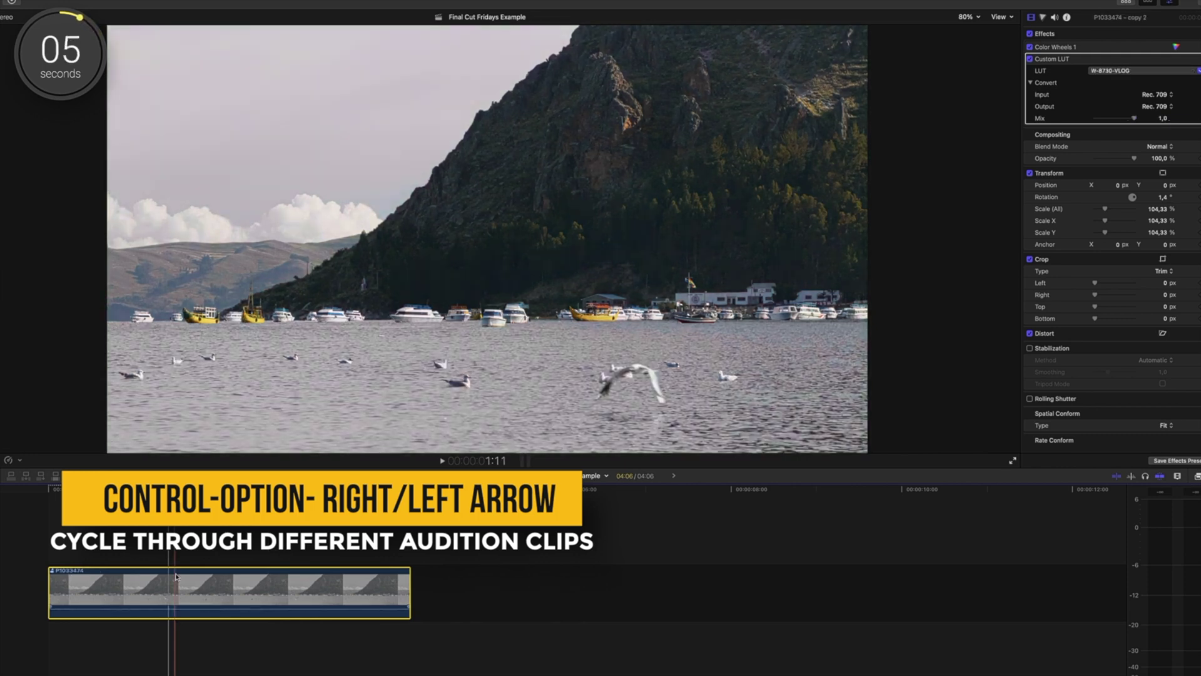
key(ctrl+alt+Right)
key(ctrl+alt+Right)
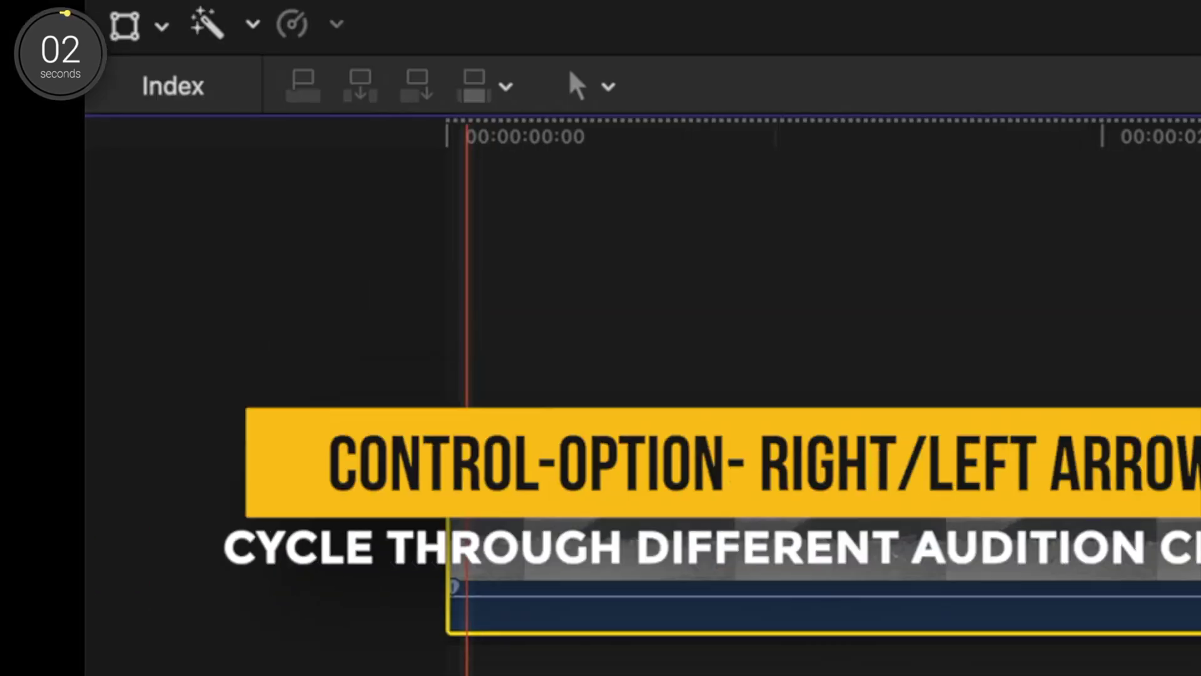
click(53, 571)
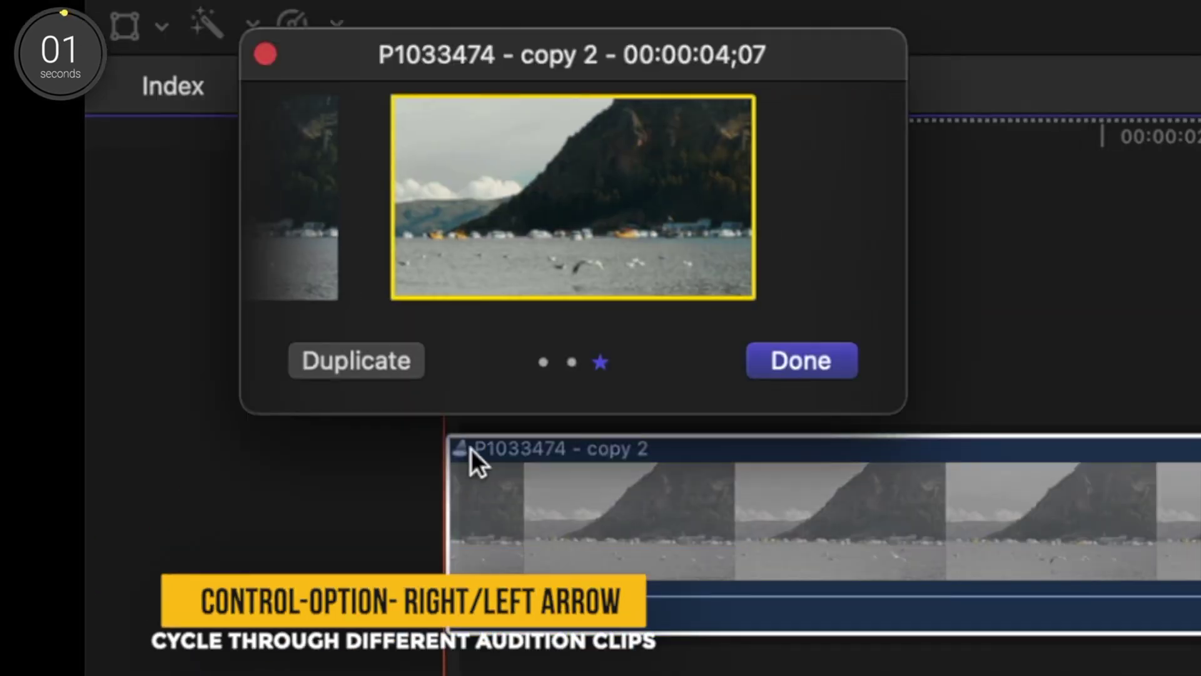
Select the original P1033474 thumbnail in the Audition window and confirm it with Done.
click(314, 243)
click(314, 243)
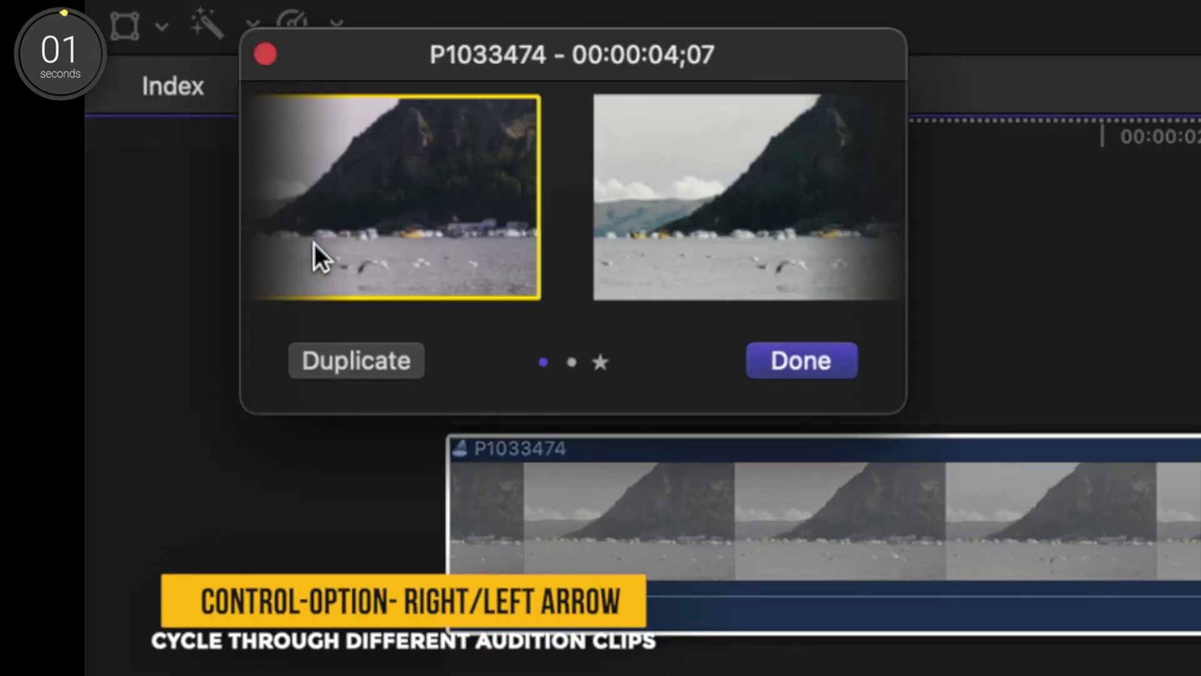
click(779, 353)
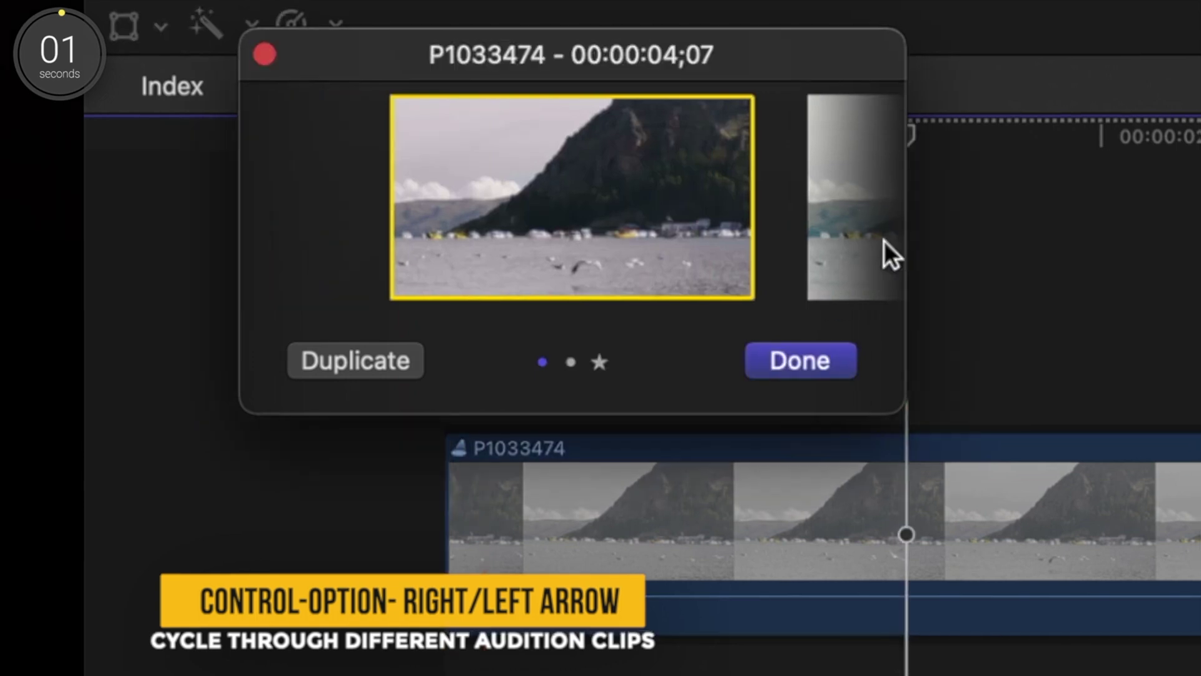